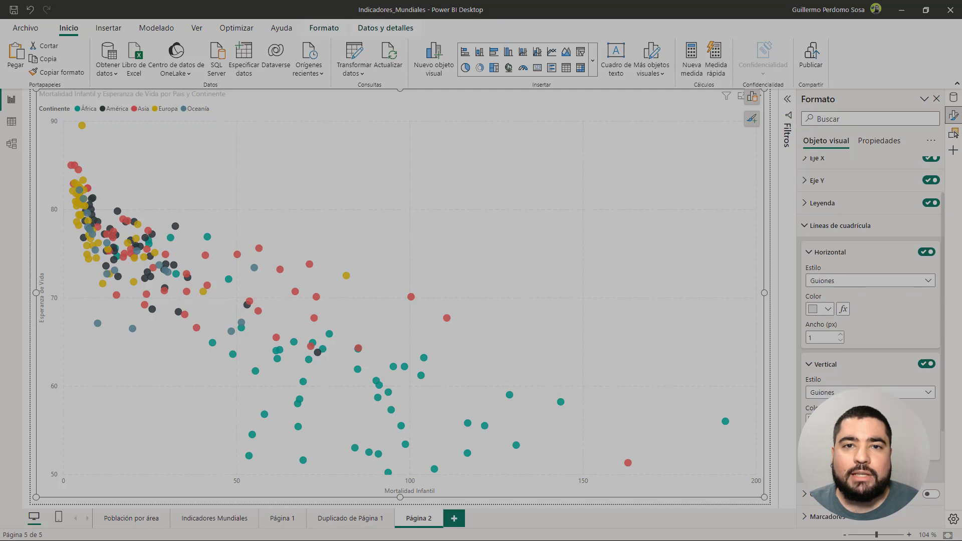
Turn on the scatter chart's trend line with 30% transparency, and compare separate trend lines per continent with the combined one.
{"action": "left_click", "coordinate": [932, 394]}
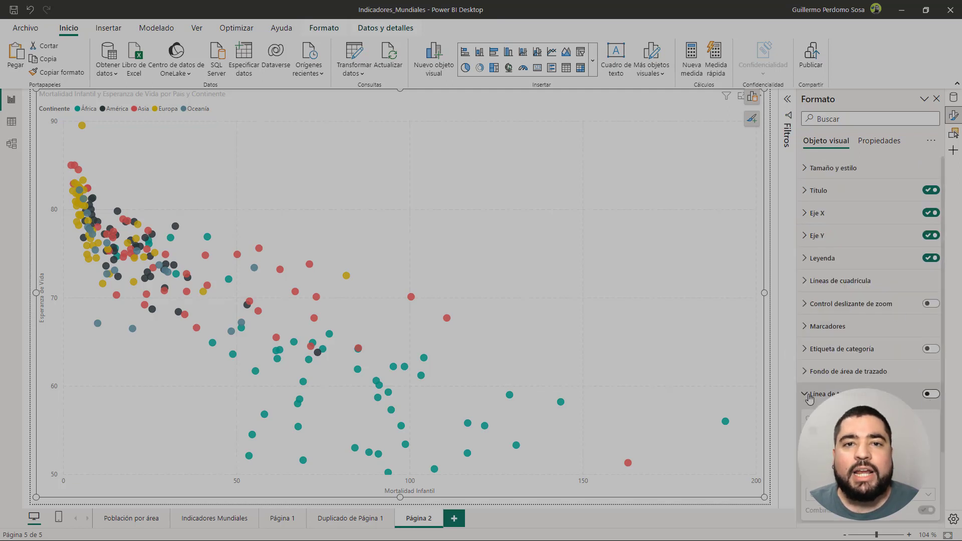
{"action": "scroll", "coordinate": [882, 386], "scroll_direction": "down", "scroll_amount": 3}
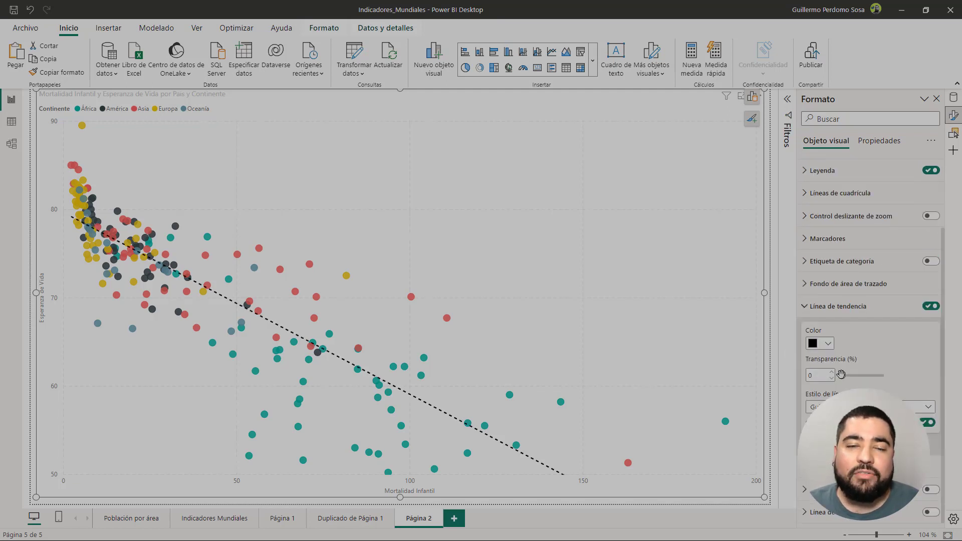
{"action": "left_click_drag", "start_coordinate": [818, 375], "coordinate": [799, 376]}
{"action": "type", "text": "30"}
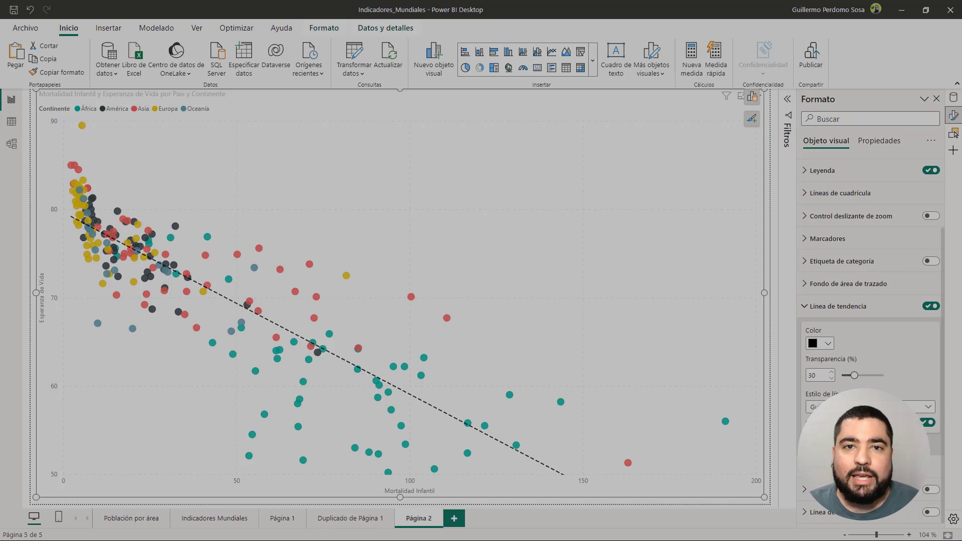
{"action": "left_click", "coordinate": [928, 423]}
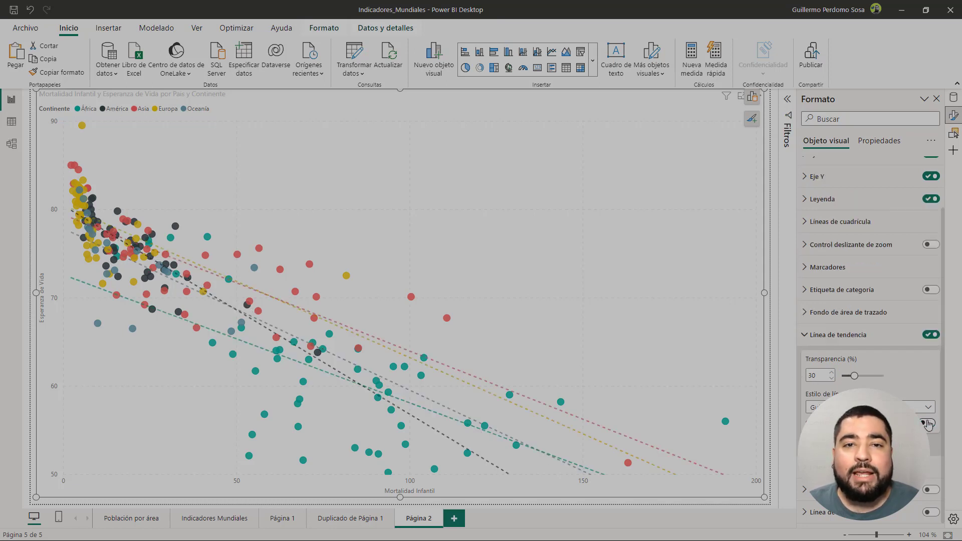
{"action": "left_click", "coordinate": [928, 423]}
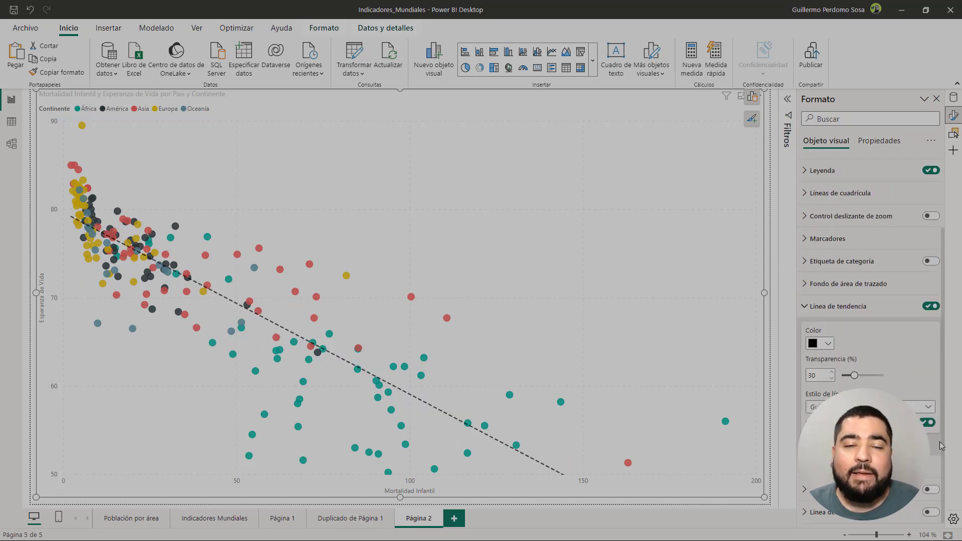
Duplicate Página 2 and turn off the trend line on the copied scatter chart.
{"action": "scroll", "coordinate": [871, 351], "scroll_direction": "up", "scroll_amount": 5}
{"action": "right_click", "coordinate": [418, 518]}
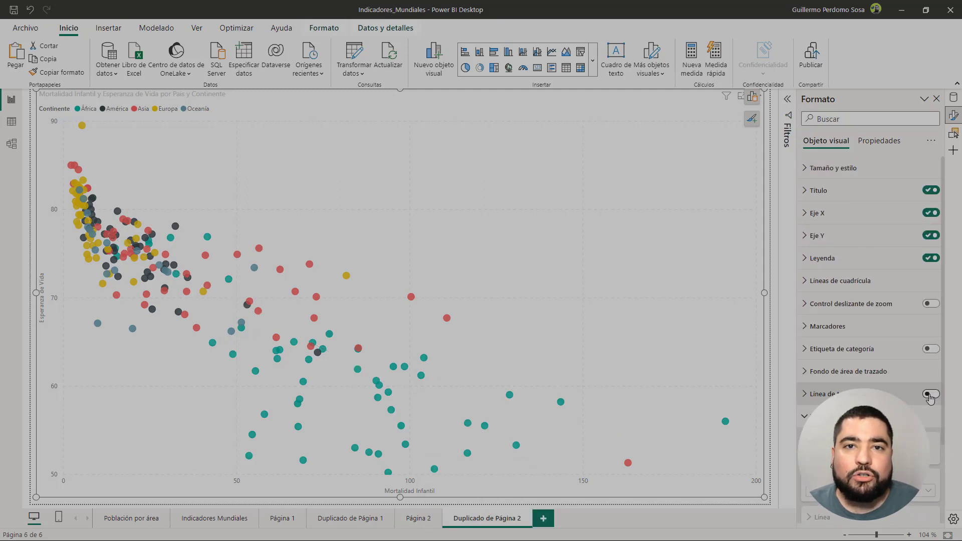
Set the Promedio Mortalidad Infantil reference line to type Línea de promedio on the Mortalidad infantil series.
{"action": "scroll", "coordinate": [930, 397], "scroll_direction": "down", "scroll_amount": 2}
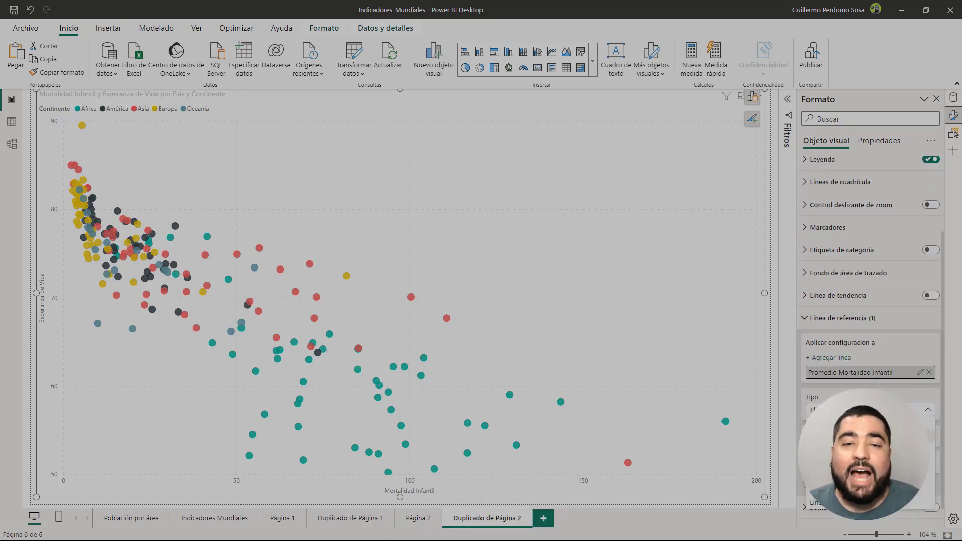
{"action": "left_click", "coordinate": [846, 476]}
{"action": "scroll", "coordinate": [861, 376], "scroll_direction": "down", "scroll_amount": 2}
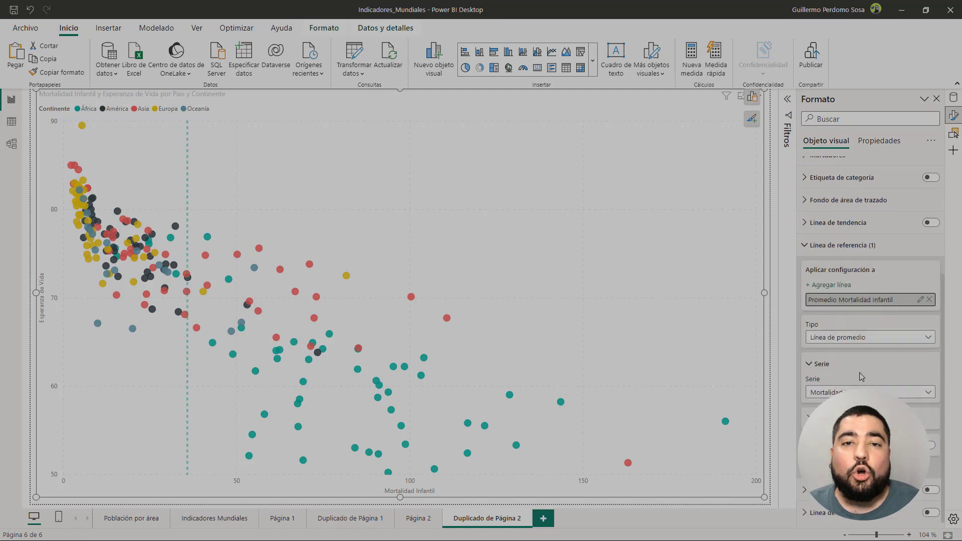
Set the color of the Promedio Mortalidad Infantil line to black.
{"action": "left_click", "coordinate": [824, 418]}
{"action": "scroll", "coordinate": [870, 383], "scroll_direction": "down", "scroll_amount": 2}
{"action": "left_click", "coordinate": [819, 337]}
{"action": "left_click", "coordinate": [764, 156]}
Turn on the Promedio Mortalidad Infantil line's data label in black, with horizontal position Derecha and a style showing name and value.
{"action": "left_click", "coordinate": [930, 448]}
{"action": "scroll", "coordinate": [872, 381], "scroll_direction": "down", "scroll_amount": 3}
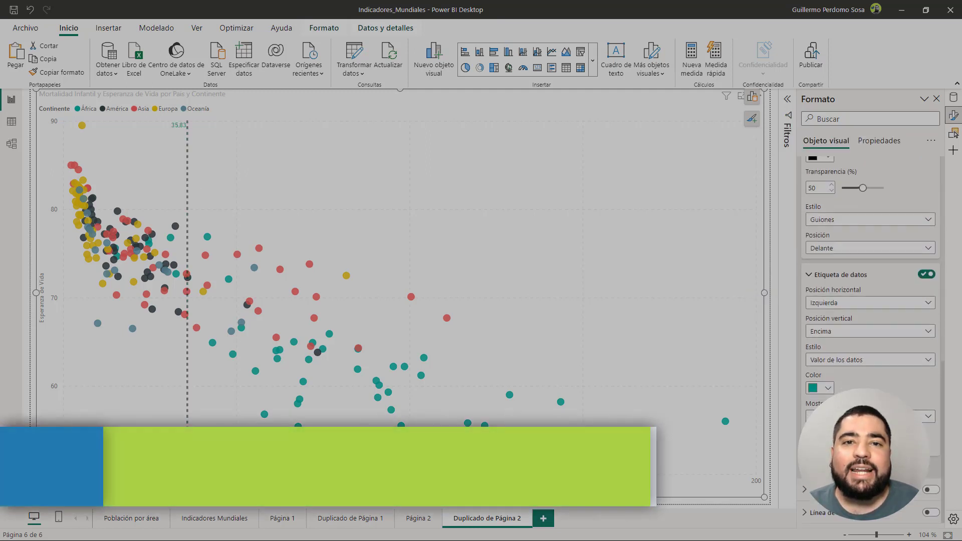
{"action": "left_click", "coordinate": [819, 388]}
{"action": "left_click", "coordinate": [764, 205]}
{"action": "left_click", "coordinate": [870, 302]}
{"action": "left_click", "coordinate": [847, 329]}
{"action": "left_click", "coordinate": [853, 360]}
{"action": "left_click", "coordinate": [846, 399]}
Add a second reference line named Promedio Esperanza Vida, of type Línea de promedio, on the Esperanza de Vida series.
{"action": "scroll", "coordinate": [879, 229], "scroll_direction": "up", "scroll_amount": 6}
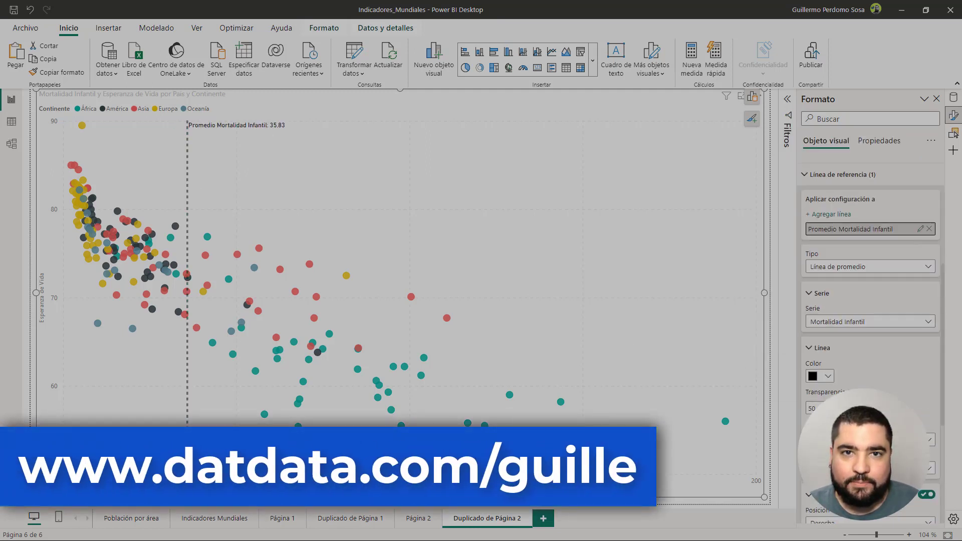
{"action": "left_click", "coordinate": [831, 322]}
{"action": "double_click", "coordinate": [855, 355]}
{"action": "type", "text": "Promedio Esperanza Vida"}
{"action": "key", "text": "Return"}
{"action": "scroll", "coordinate": [862, 326], "scroll_direction": "down", "scroll_amount": 1}
{"action": "left_click", "coordinate": [870, 284]}
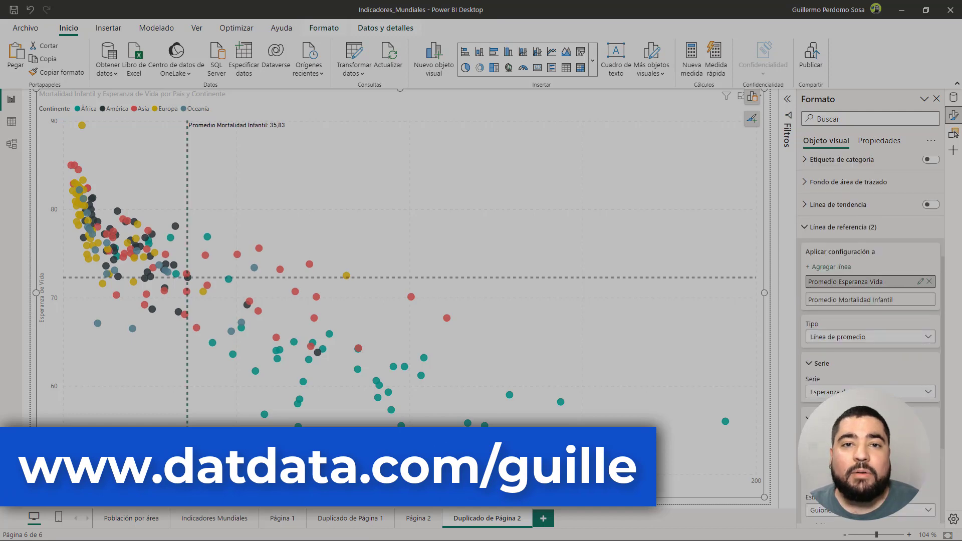
Turn on the Promedio Esperanza Vida line's data label, positioned Derecha and Encima, with a style showing name and value.
{"action": "scroll", "coordinate": [833, 372], "scroll_direction": "down", "scroll_amount": 2}
{"action": "left_click", "coordinate": [927, 454]}
{"action": "scroll", "coordinate": [843, 376], "scroll_direction": "down", "scroll_amount": 3}
{"action": "left_click", "coordinate": [870, 341]}
{"action": "left_click", "coordinate": [843, 368]}
{"action": "left_click", "coordinate": [871, 399]}
{"action": "left_click", "coordinate": [847, 438]}
{"action": "scroll", "coordinate": [870, 376], "scroll_direction": "up", "scroll_amount": 1}
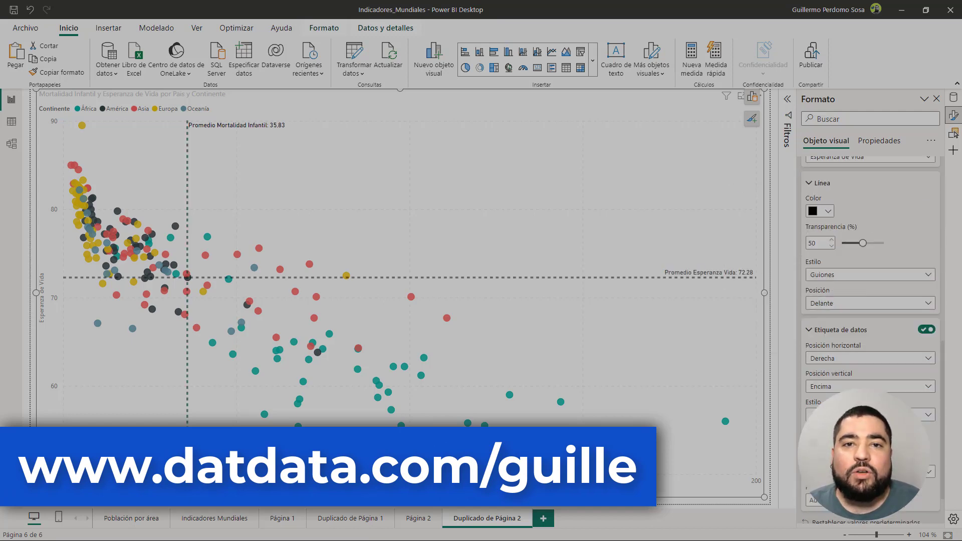
Try filtering the chart's Continente field by Asia, América and Europa, and clear the filter.
{"action": "left_click", "coordinate": [787, 99]}
{"action": "left_click", "coordinate": [768, 164]}
{"action": "left_click", "coordinate": [703, 268]}
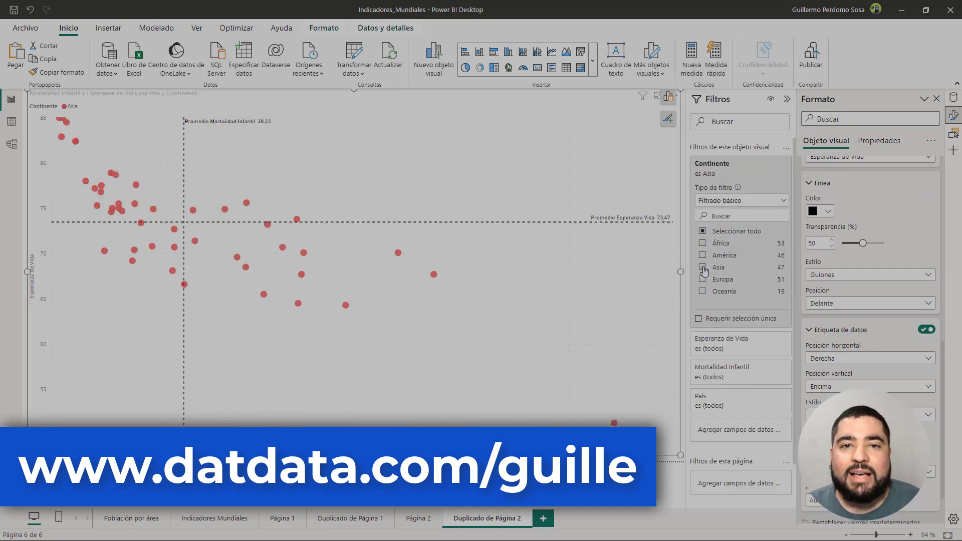
{"action": "left_click", "coordinate": [703, 268]}
{"action": "left_click", "coordinate": [703, 256]}
{"action": "left_click", "coordinate": [703, 279]}
{"action": "left_click", "coordinate": [782, 173]}
{"action": "left_click", "coordinate": [787, 99]}
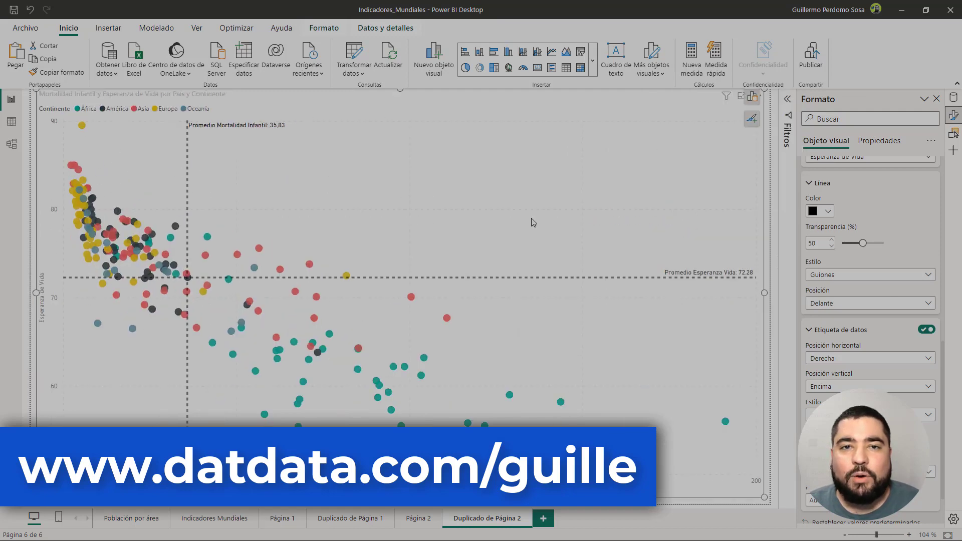
Rename Duplicado de Página 2 as Lineas_Promedio and Página 2 as Linea_Tendencia.
{"action": "double_click", "coordinate": [485, 521]}
{"action": "type", "text": "Lineas_Promedio"}
{"action": "double_click", "coordinate": [421, 523]}
{"action": "type", "text": "Linea_Tendencia"}
Duplicate the Lineas_Promedio page and rename the copy as Simetría.
{"action": "right_click", "coordinate": [511, 520]}
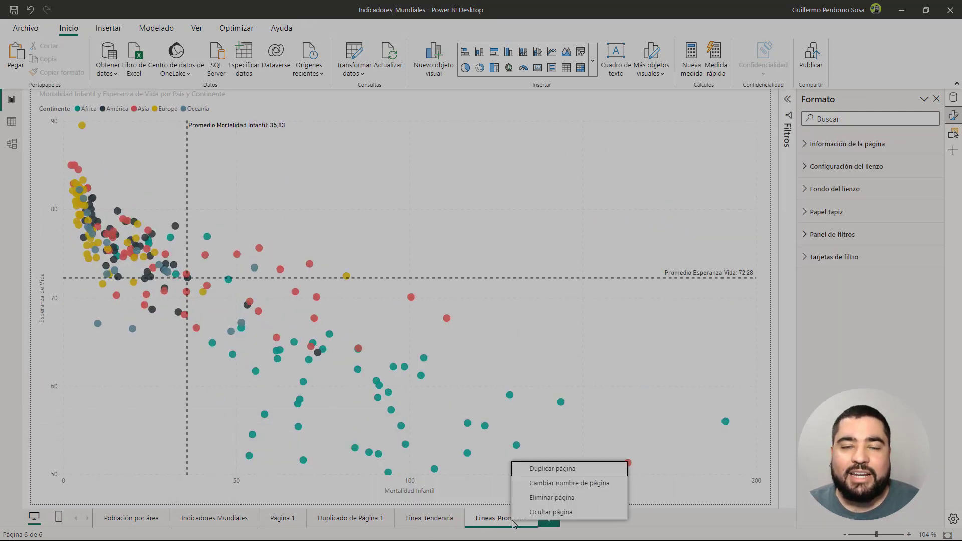
{"action": "left_click", "coordinate": [552, 469]}
{"action": "double_click", "coordinate": [576, 519]}
{"action": "type", "text": "Simetría"}
Turn on symmetry shading for the scatter chart on the Simetría page.
{"action": "left_click", "coordinate": [445, 234]}
{"action": "left_click", "coordinate": [832, 416]}
{"action": "left_click", "coordinate": [932, 439]}
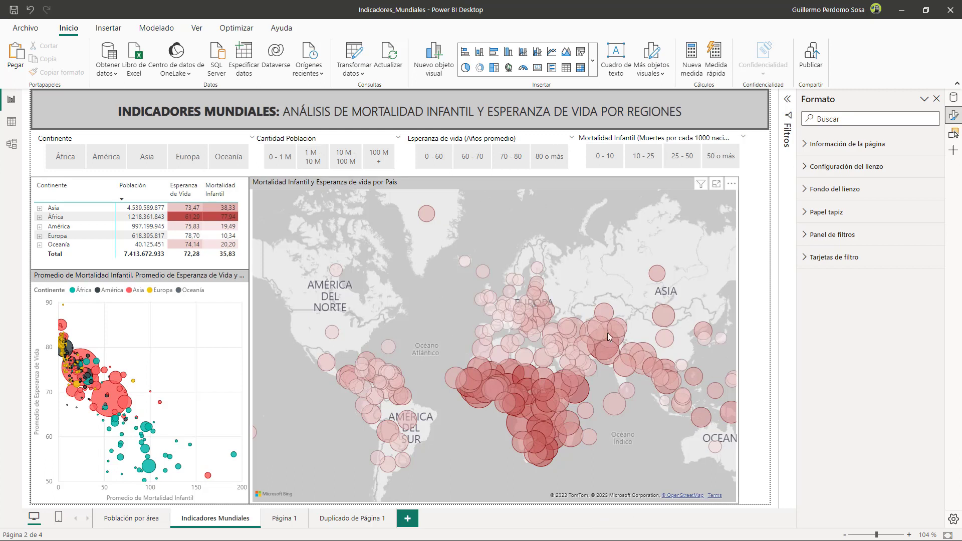
Review the existing scatter charts on the Indicadores Mundiales, Página 1 and Duplicado de Página 1 pages.
{"action": "left_click", "coordinate": [189, 345]}
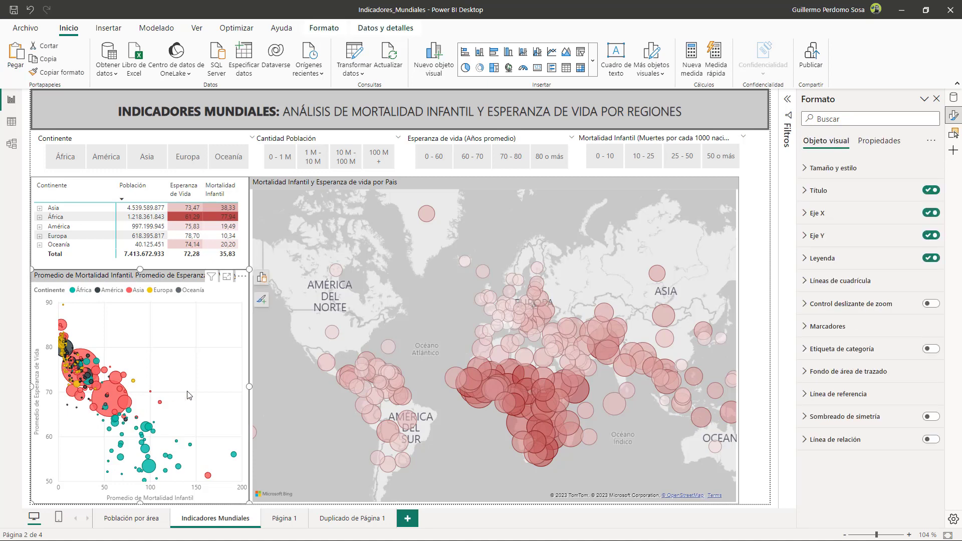
{"action": "left_click", "coordinate": [284, 519]}
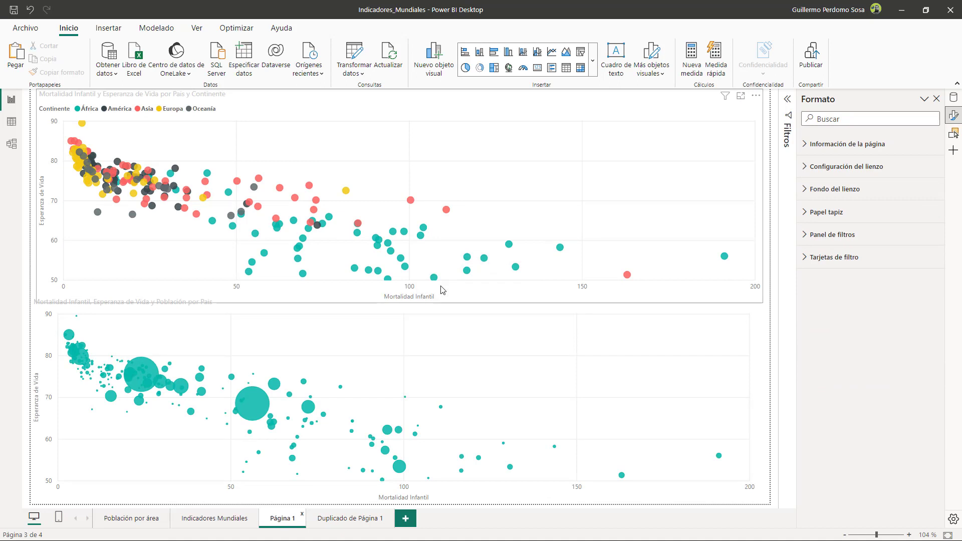
{"action": "left_click", "coordinate": [345, 520]}
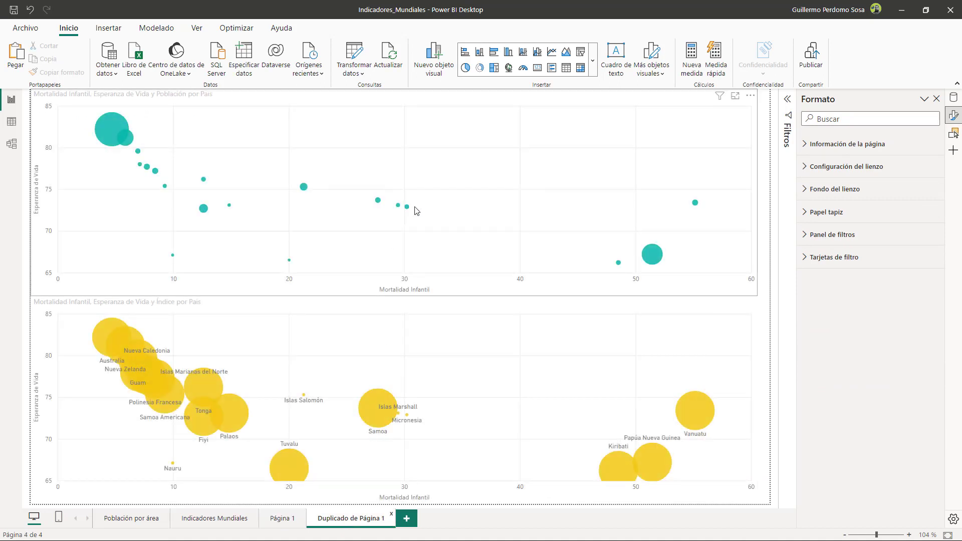
Examine the marker, gridline, reference line and symmetry shading format options of the upper scatter chart on Duplicado de Página 1.
{"action": "left_click", "coordinate": [741, 264]}
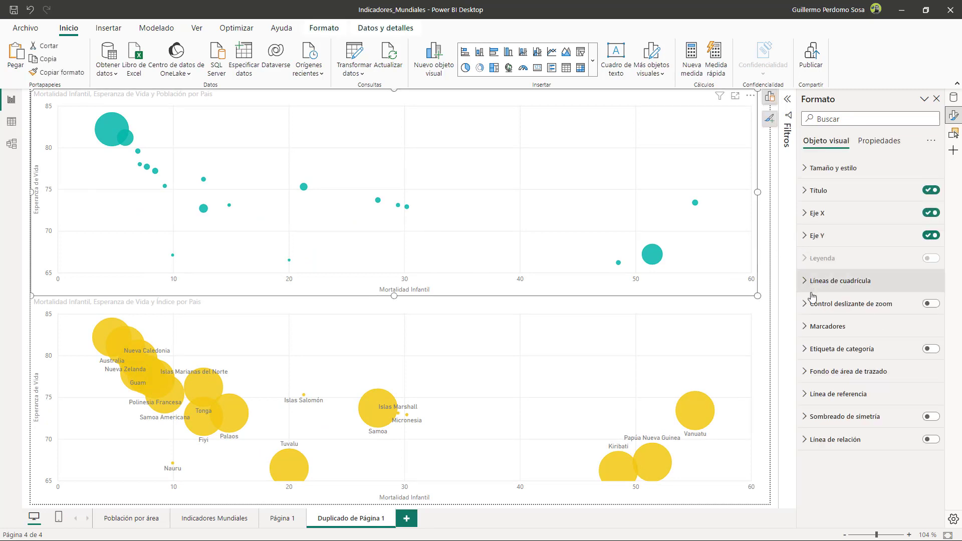
{"action": "left_click", "coordinate": [813, 326]}
{"action": "scroll", "coordinate": [860, 358], "scroll_direction": "down", "scroll_amount": 1}
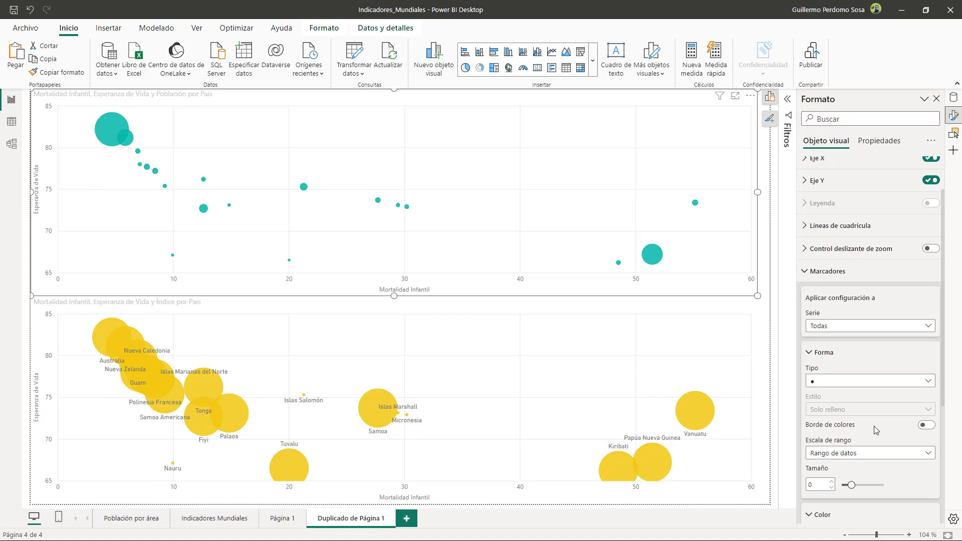
{"action": "left_click", "coordinate": [807, 273]}
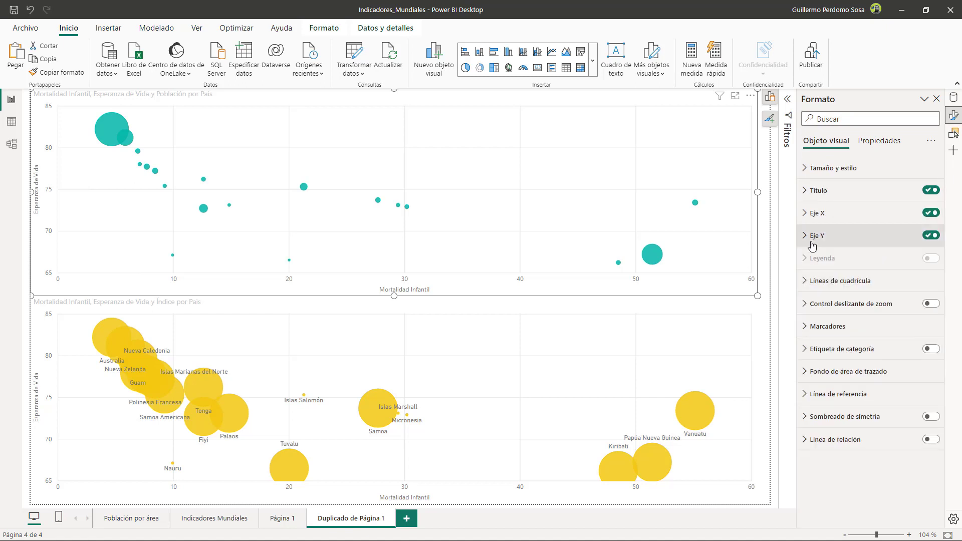
{"action": "left_click", "coordinate": [806, 283]}
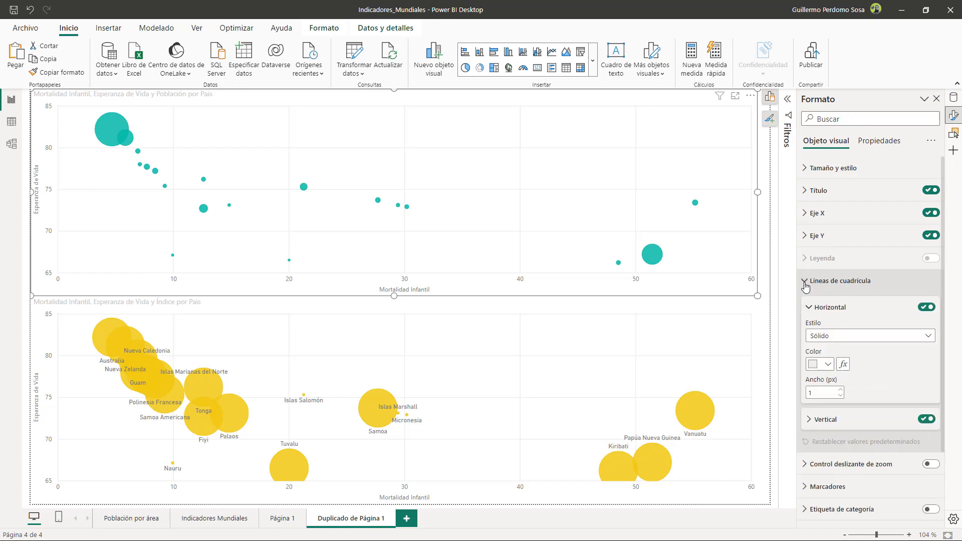
{"action": "left_click", "coordinate": [805, 283]}
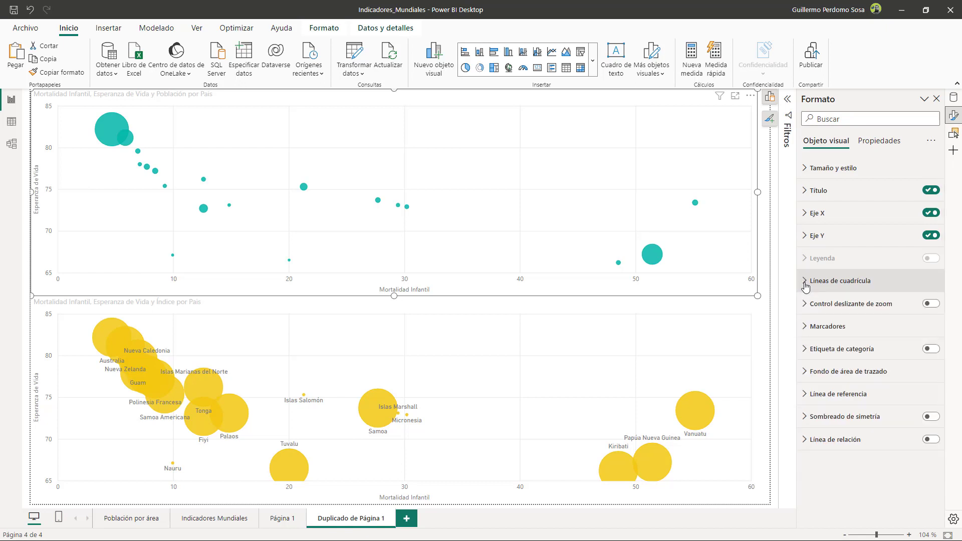
{"action": "left_click", "coordinate": [805, 396]}
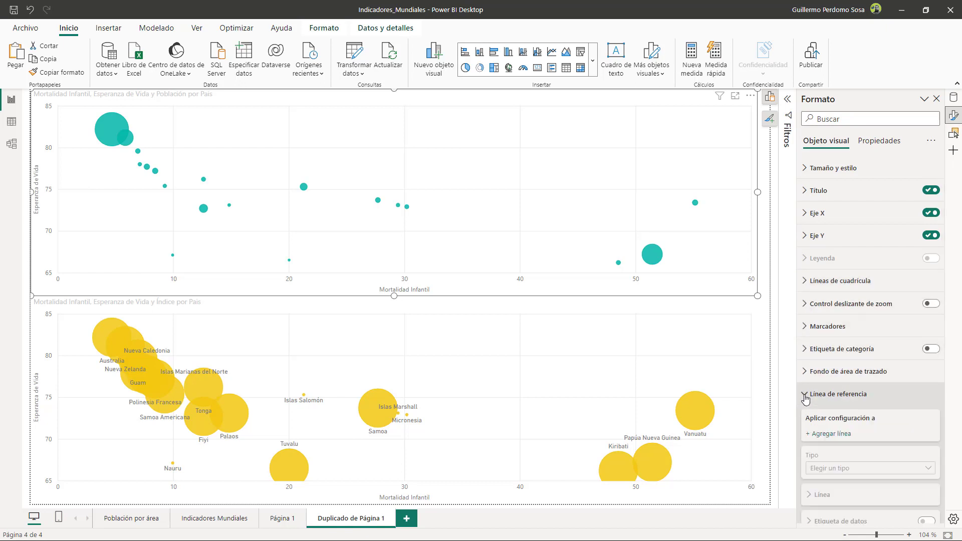
{"action": "scroll", "coordinate": [805, 398], "scroll_direction": "down", "scroll_amount": 1}
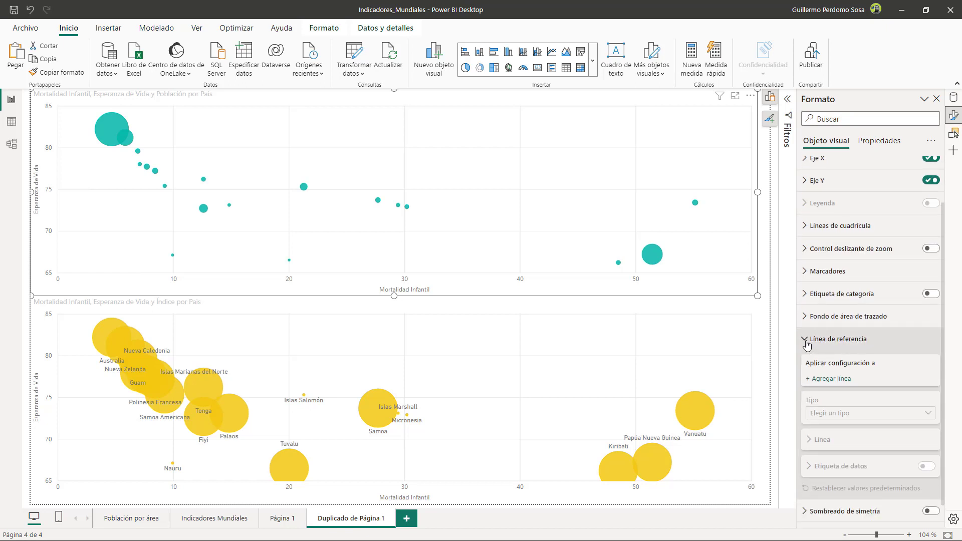
{"action": "left_click", "coordinate": [806, 345]}
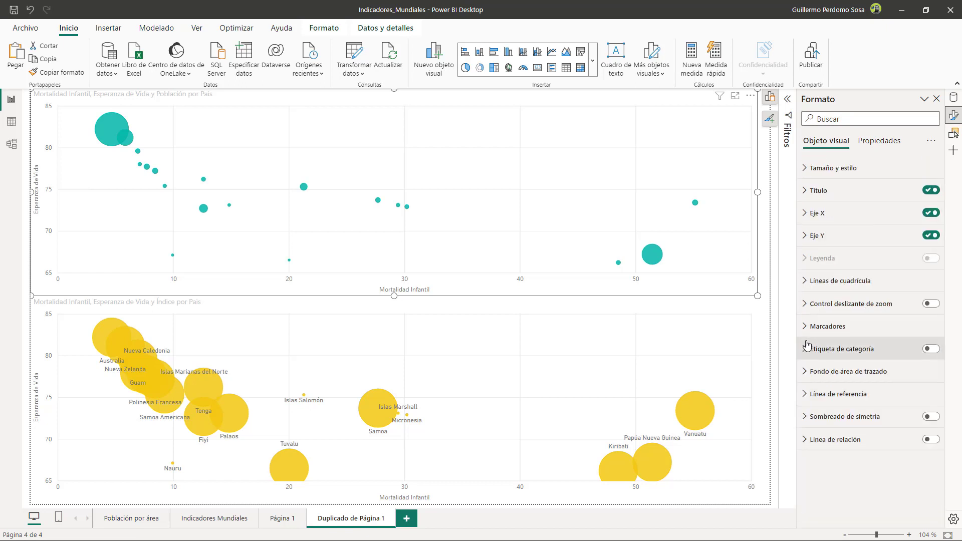
{"action": "left_click", "coordinate": [806, 416]}
{"action": "scroll", "coordinate": [806, 419], "scroll_direction": "down", "scroll_amount": 1}
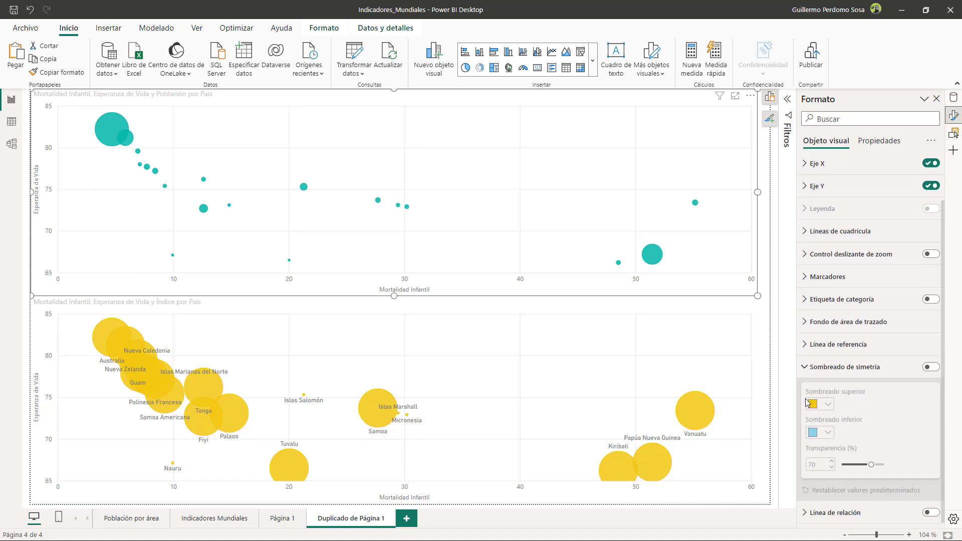
{"action": "left_click", "coordinate": [806, 371]}
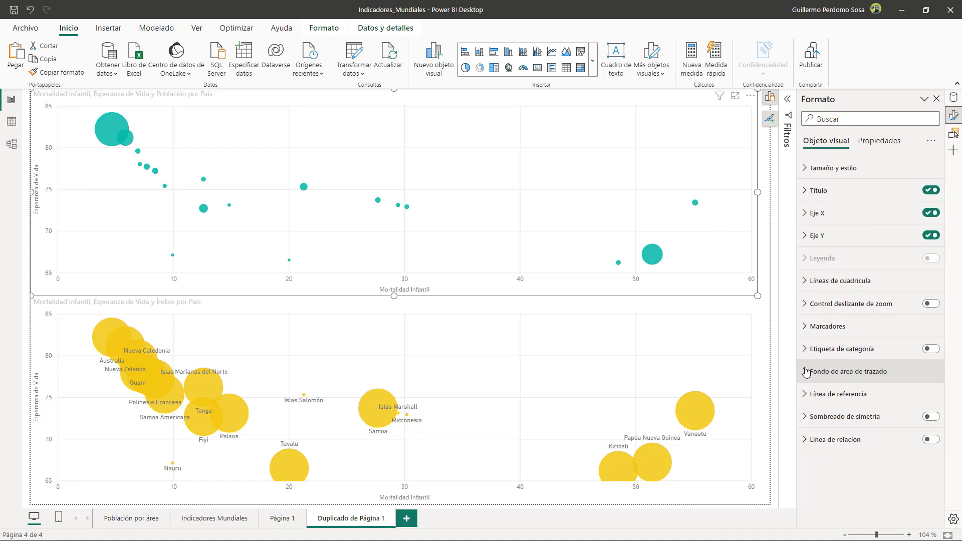
Add a new report page and insert an empty scatter chart on it.
{"action": "left_click", "coordinate": [407, 520]}
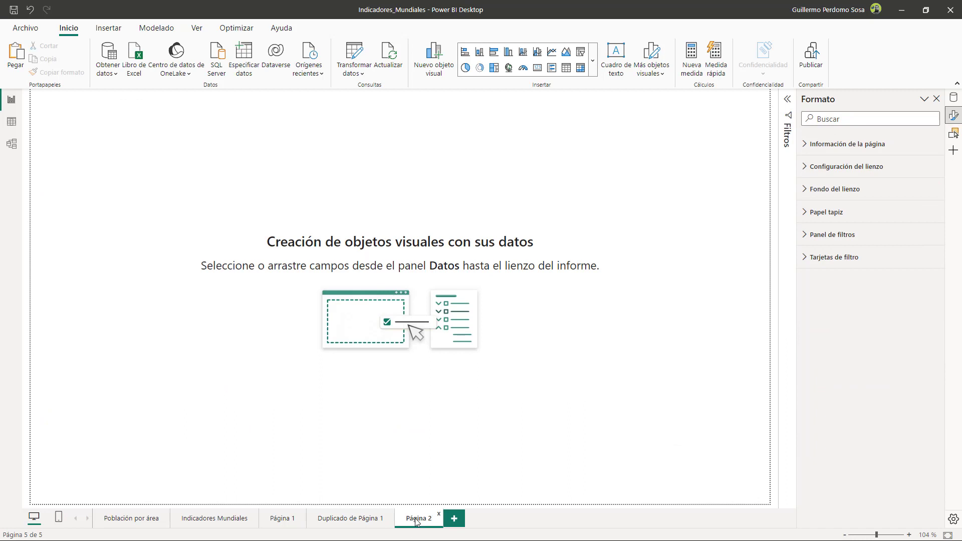
{"action": "left_click", "coordinate": [592, 60]}
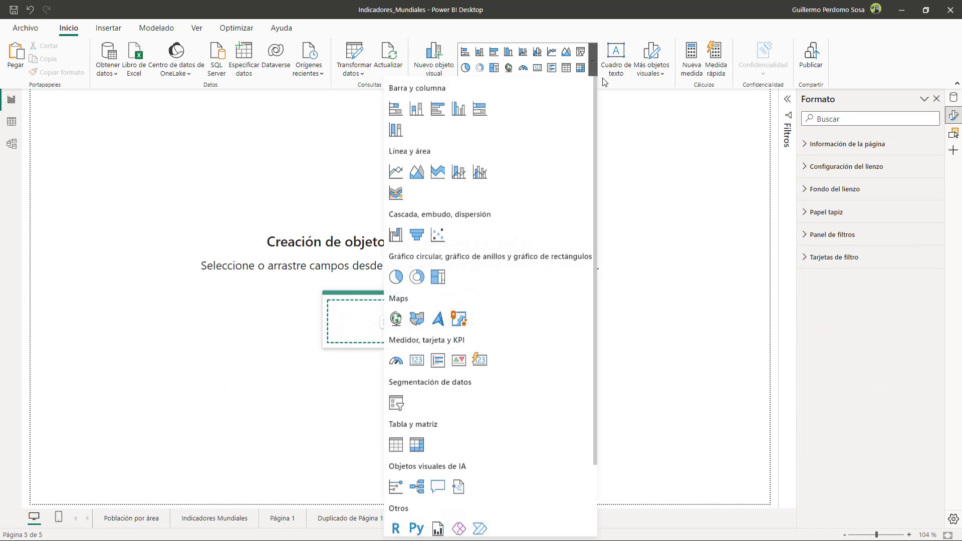
{"action": "left_click", "coordinate": [438, 235]}
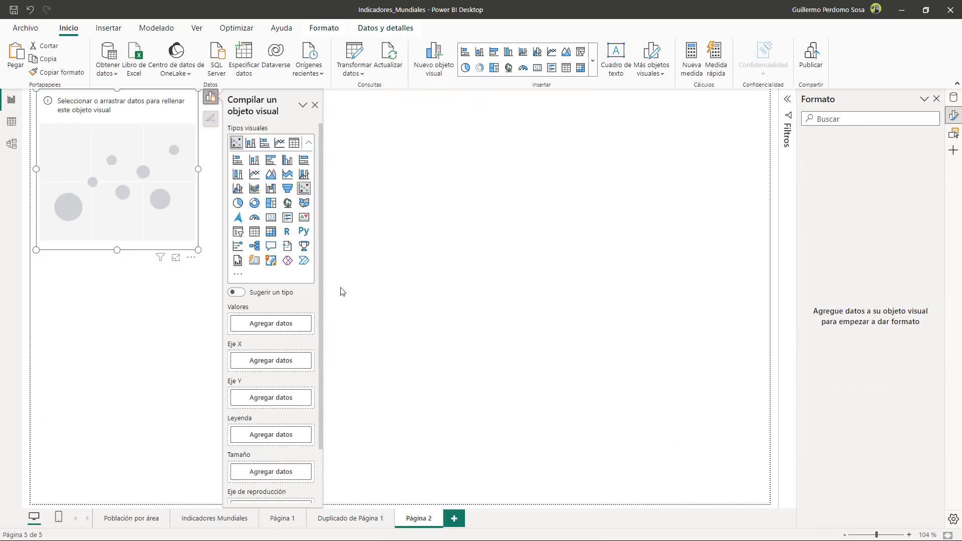
Assign the Mortalidad Infantil field to the scatter chart's X axis.
{"action": "left_click", "coordinate": [287, 366]}
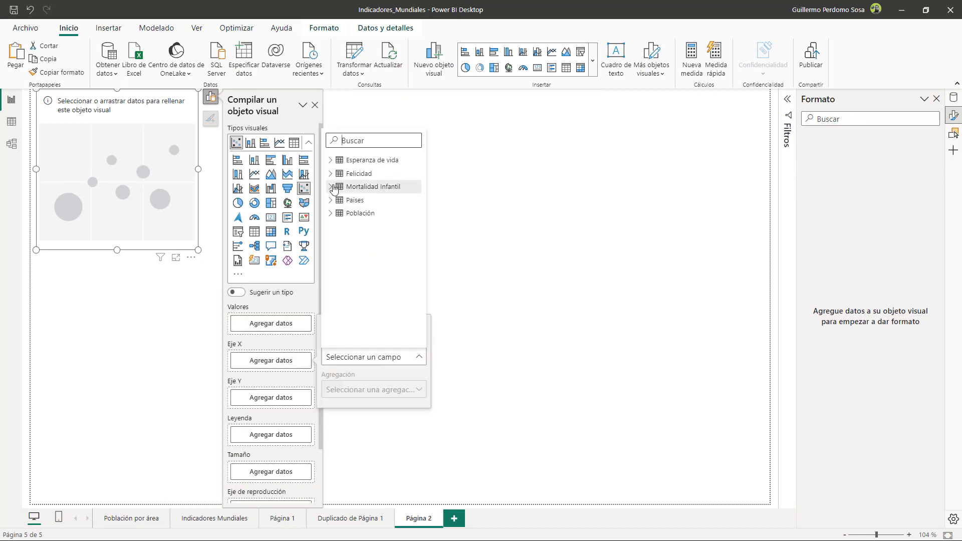
{"action": "left_click", "coordinate": [352, 187]}
{"action": "left_click", "coordinate": [375, 201]}
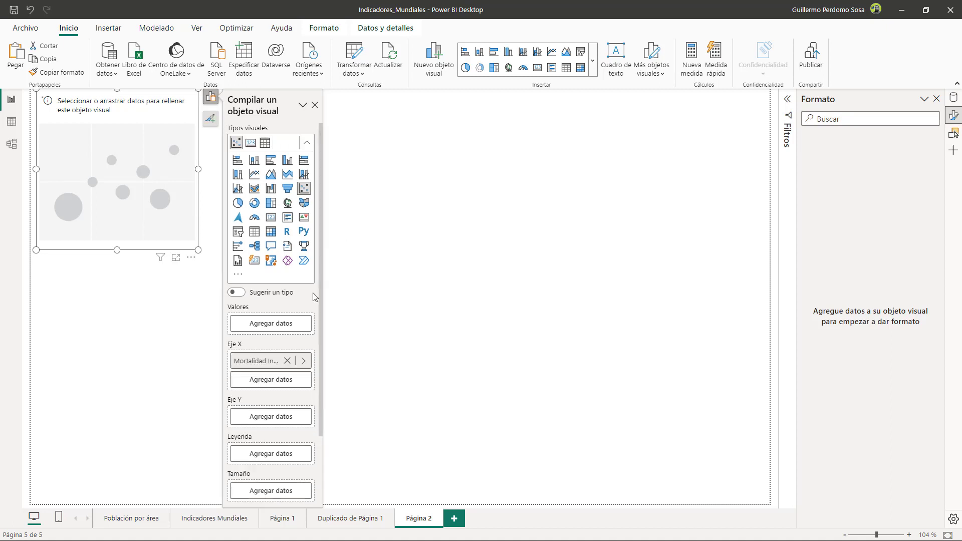
Assign Esperanza de Vida to the scatter chart's Y axis and the Pais field from the Paises table to its values.
{"action": "left_click", "coordinate": [286, 419]}
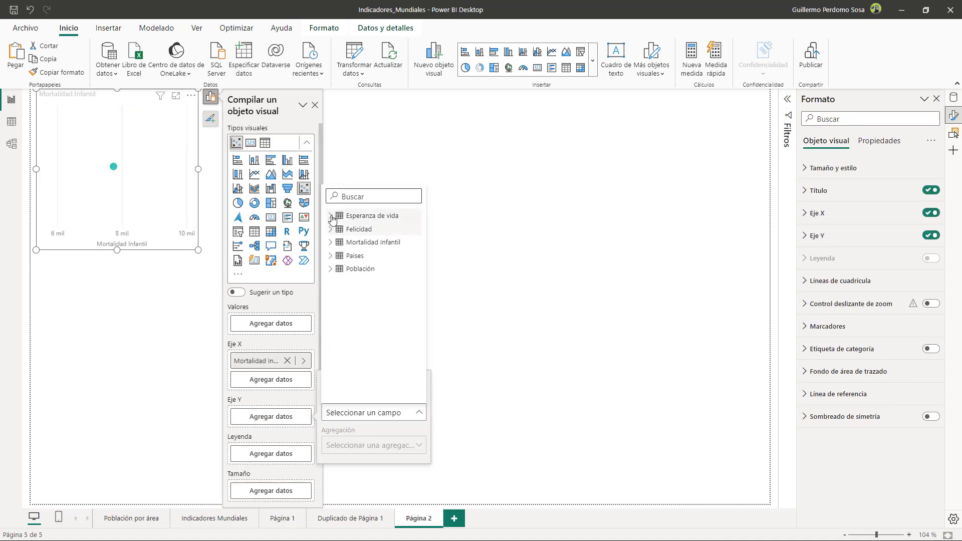
{"action": "left_click", "coordinate": [350, 215]}
{"action": "left_click", "coordinate": [371, 228]}
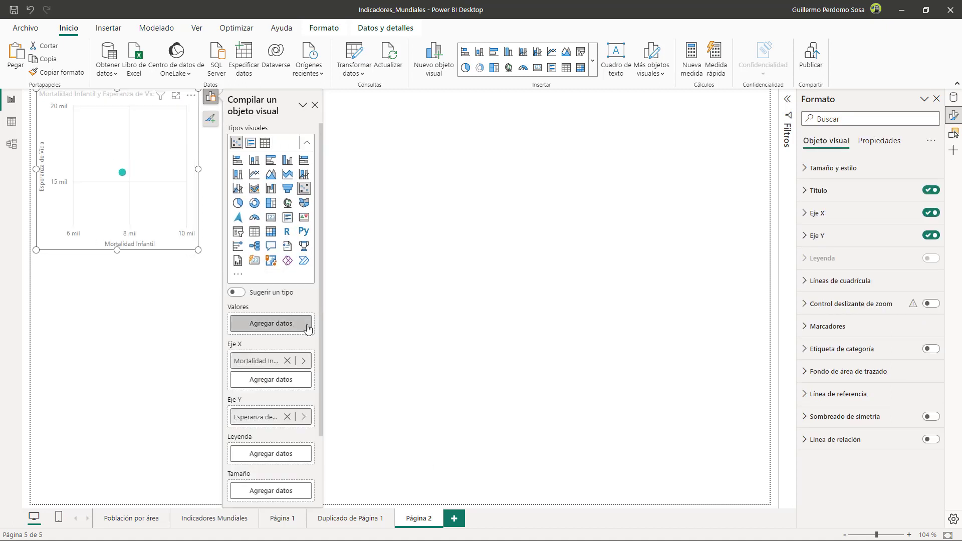
{"action": "left_click", "coordinate": [283, 326]}
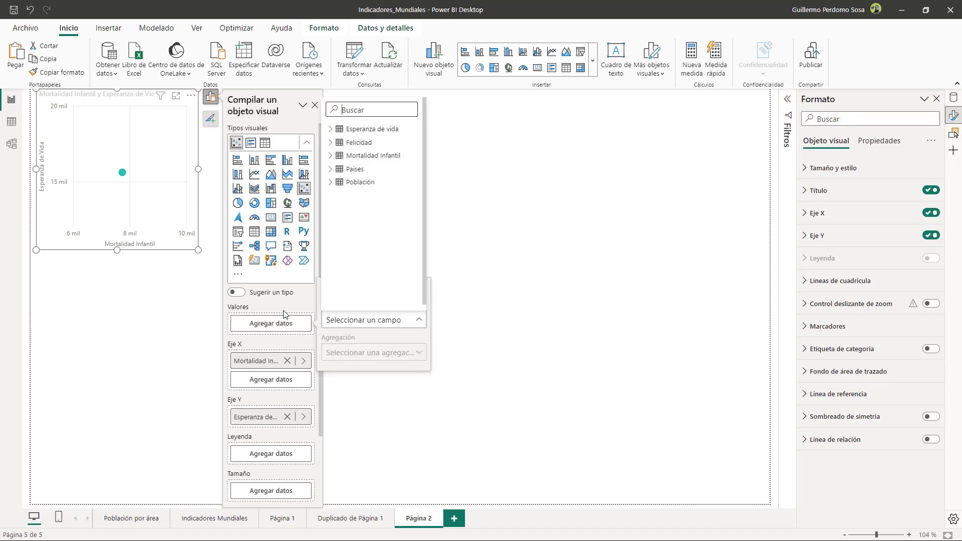
{"action": "left_click", "coordinate": [355, 170]}
{"action": "left_click", "coordinate": [362, 196]}
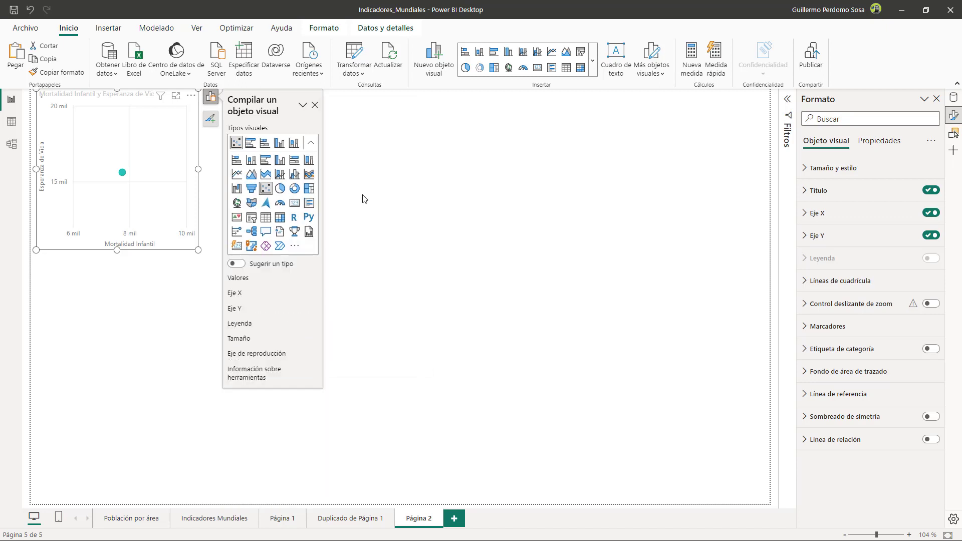
Assign the Continente field from the Paises table to the scatter chart's legend.
{"action": "left_click", "coordinate": [299, 477]}
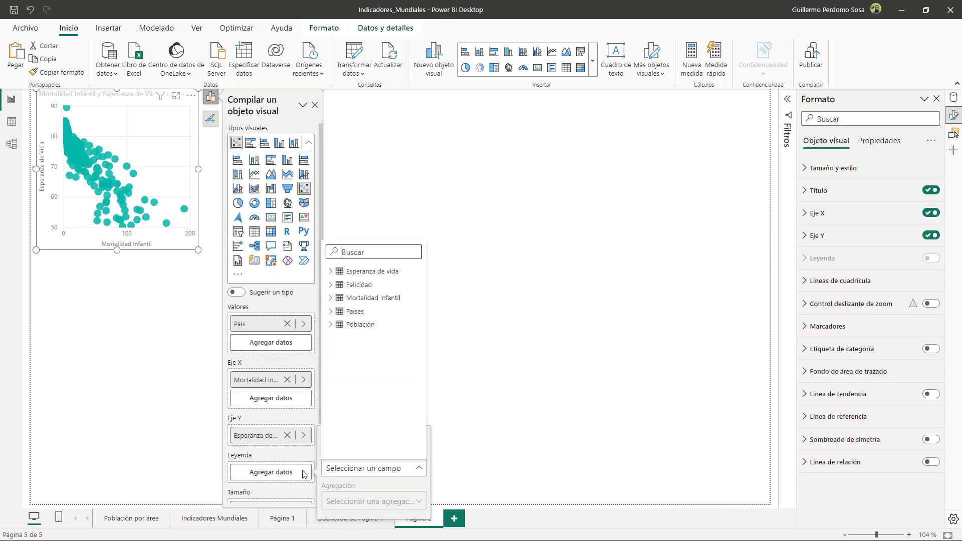
{"action": "left_click", "coordinate": [331, 312]}
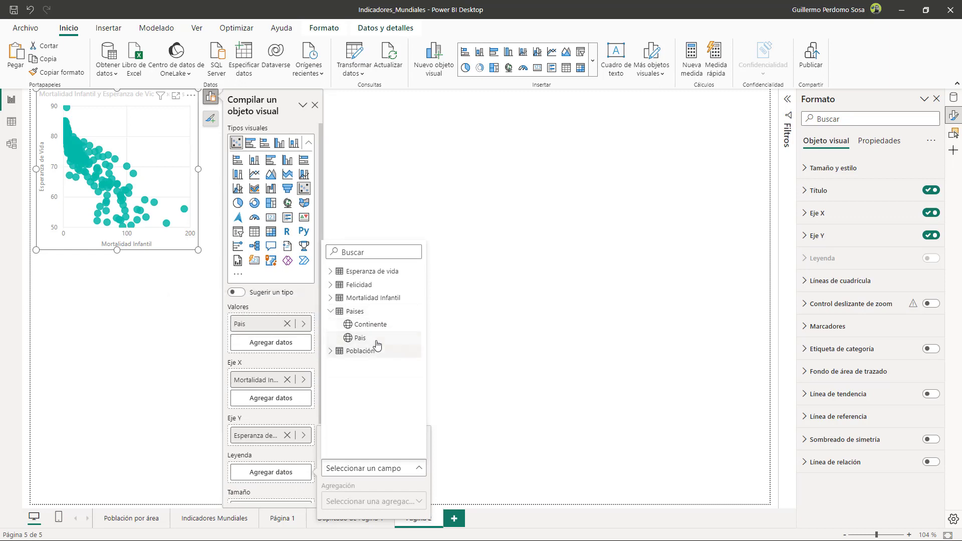
{"action": "left_click", "coordinate": [370, 325]}
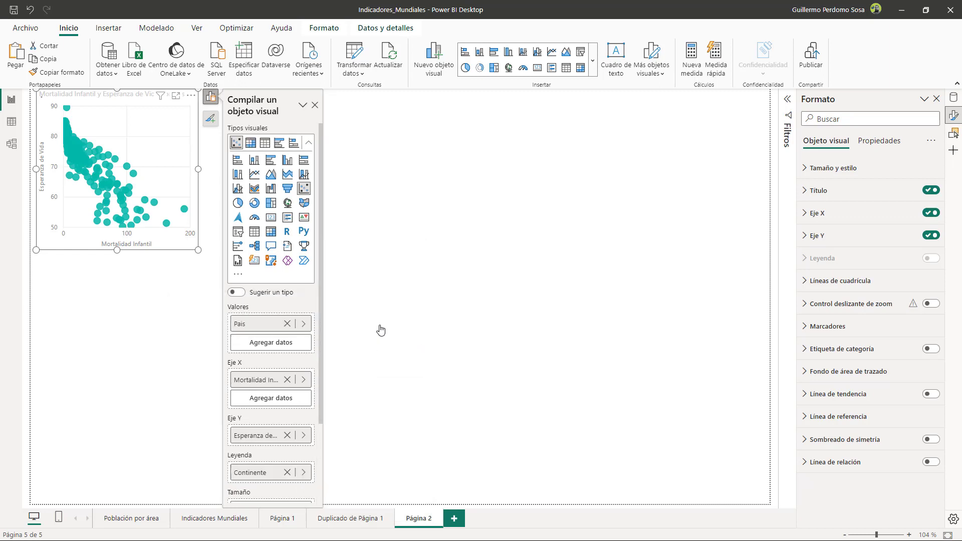
Enlarge the scatter chart from its lower corner so that it fills the whole report page.
{"action": "left_click", "coordinate": [204, 289]}
{"action": "left_click", "coordinate": [193, 249]}
{"action": "left_click_drag", "start_coordinate": [196, 252], "coordinate": [764, 497]}
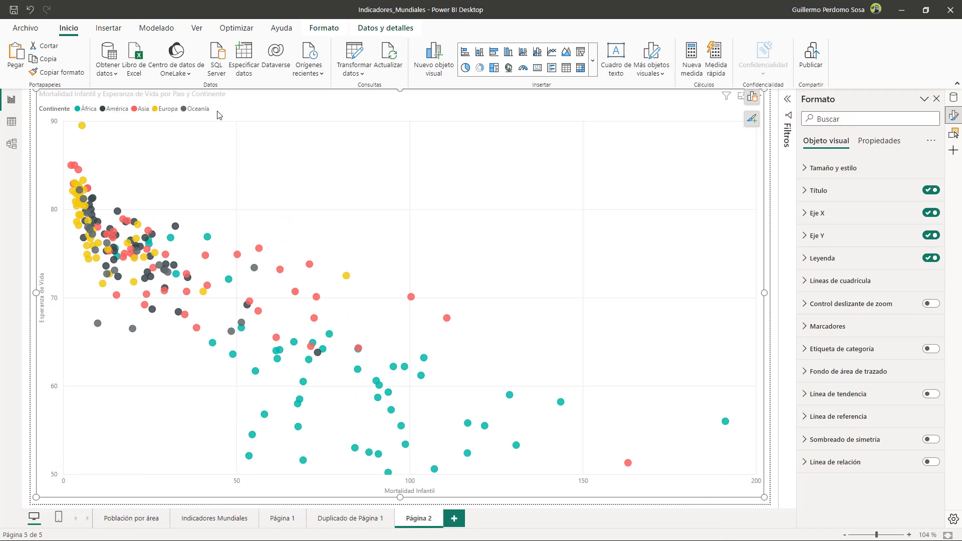
Change the marker colour of Oceanía to the darker shade of light blue from the theme colours.
{"action": "left_click", "coordinate": [807, 327]}
{"action": "scroll", "coordinate": [840, 352], "scroll_direction": "down", "scroll_amount": 5}
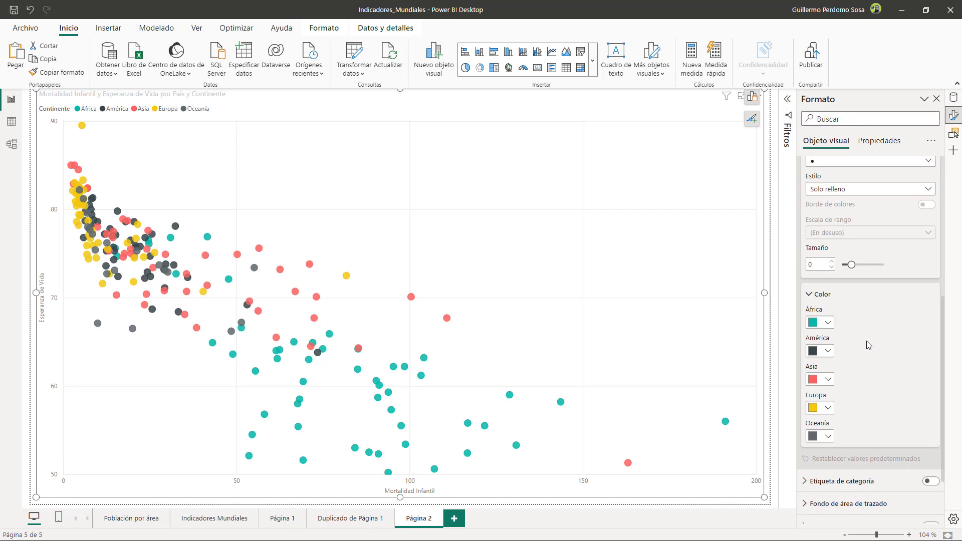
{"action": "scroll", "coordinate": [868, 344], "scroll_direction": "down", "scroll_amount": 2}
{"action": "left_click", "coordinate": [832, 383]}
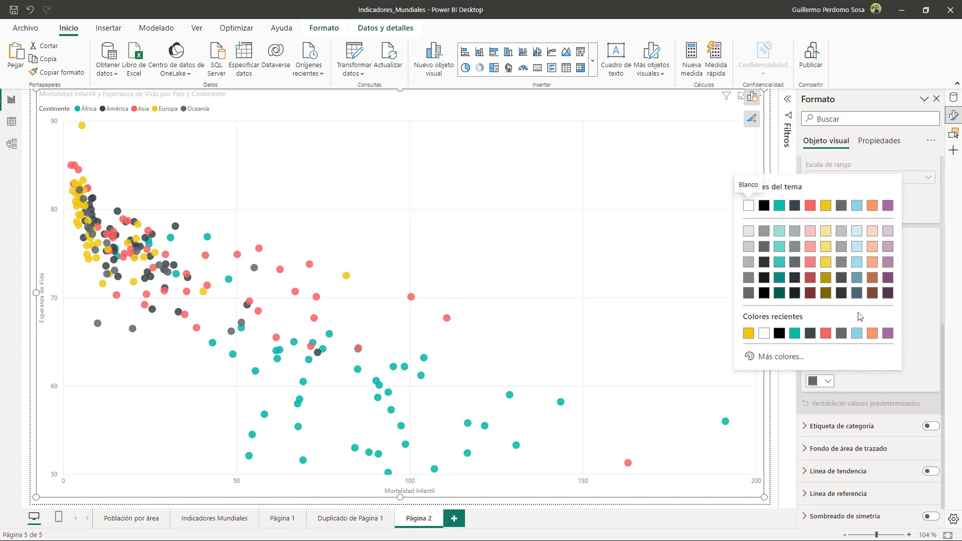
{"action": "left_click", "coordinate": [856, 246]}
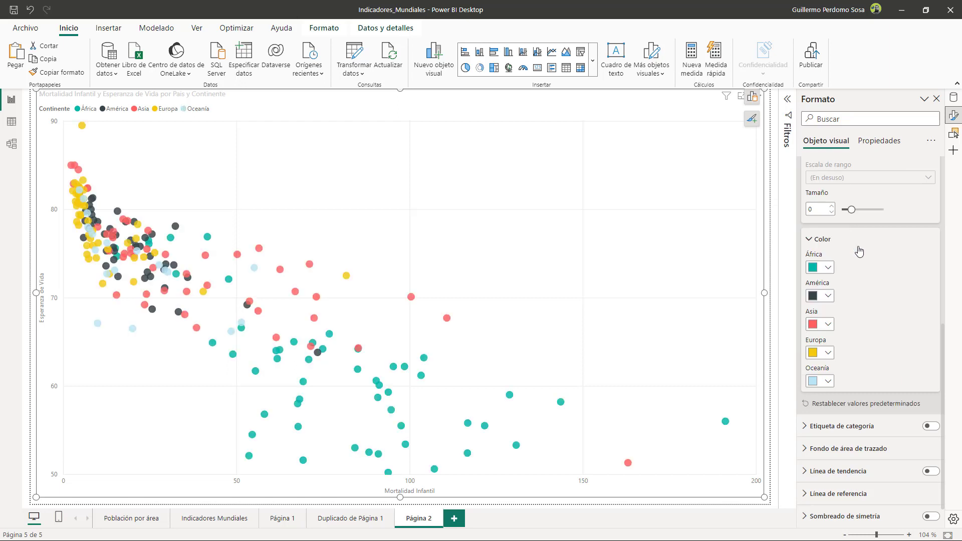
{"action": "left_click", "coordinate": [828, 382]}
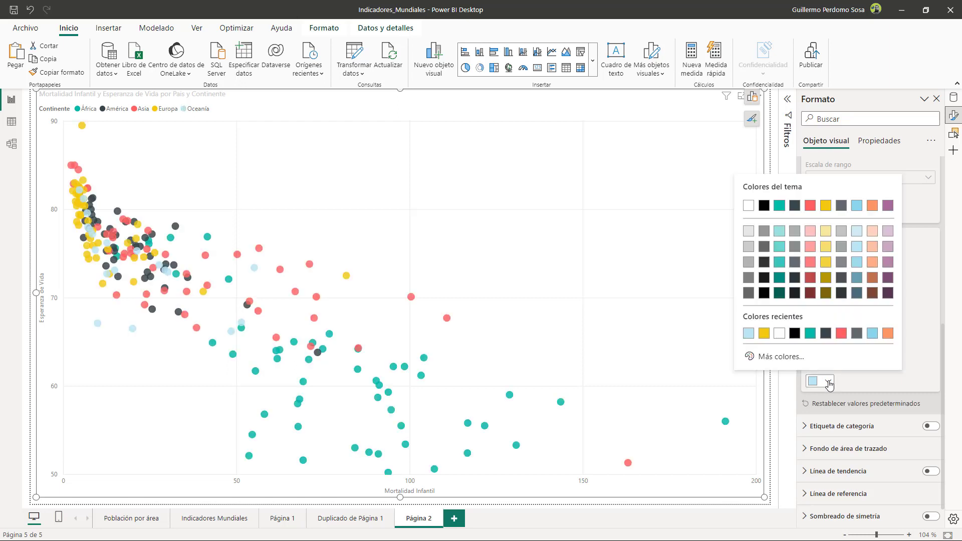
{"action": "left_click", "coordinate": [857, 277]}
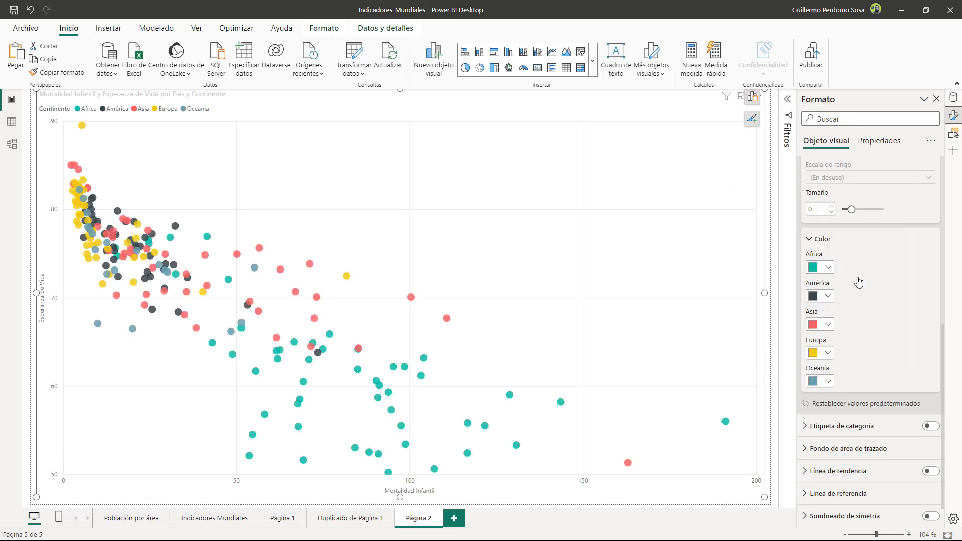
{"action": "scroll", "coordinate": [847, 302], "scroll_direction": "up", "scroll_amount": 5}
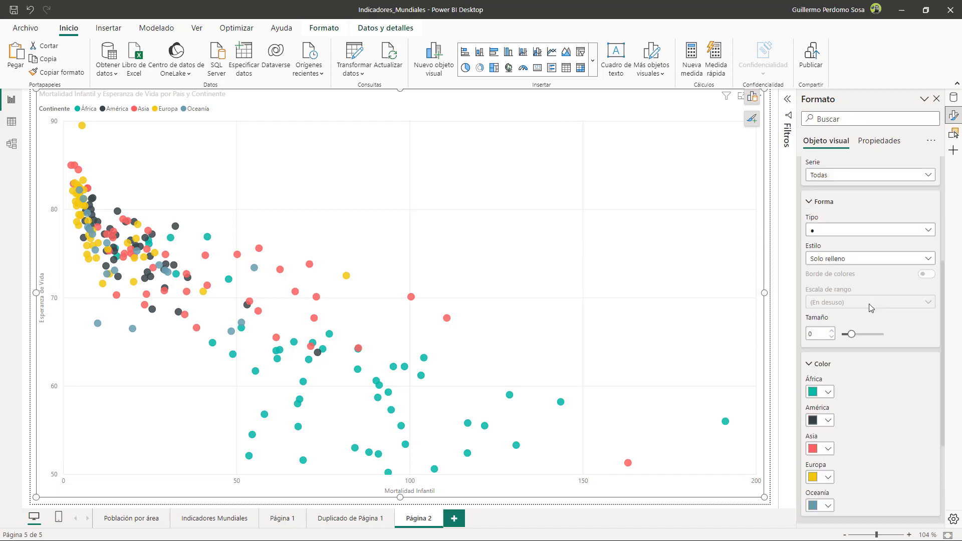
{"action": "left_click", "coordinate": [805, 272]}
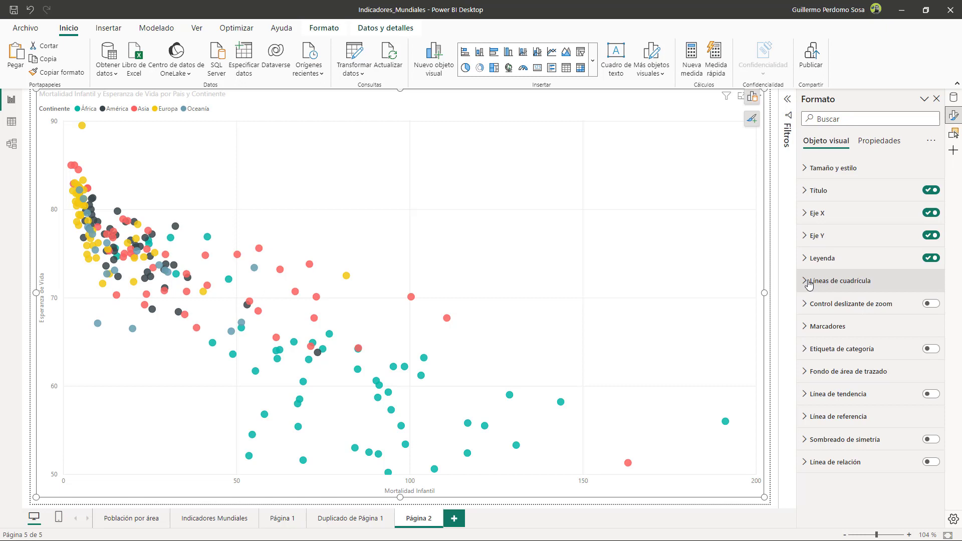
Open the scatter chart's horizontal and vertical gridline settings.
{"action": "left_click", "coordinate": [808, 284]}
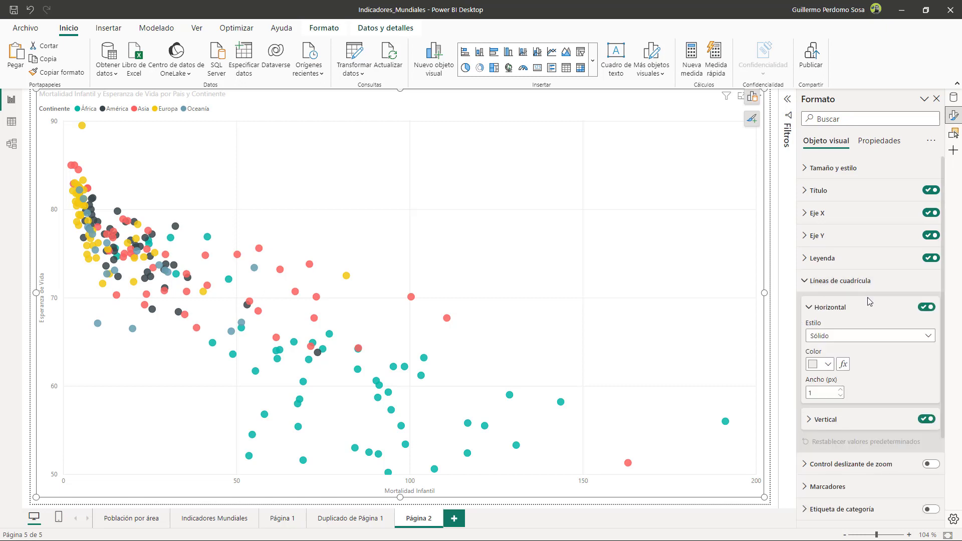
{"action": "scroll", "coordinate": [861, 299], "scroll_direction": "down", "scroll_amount": 2}
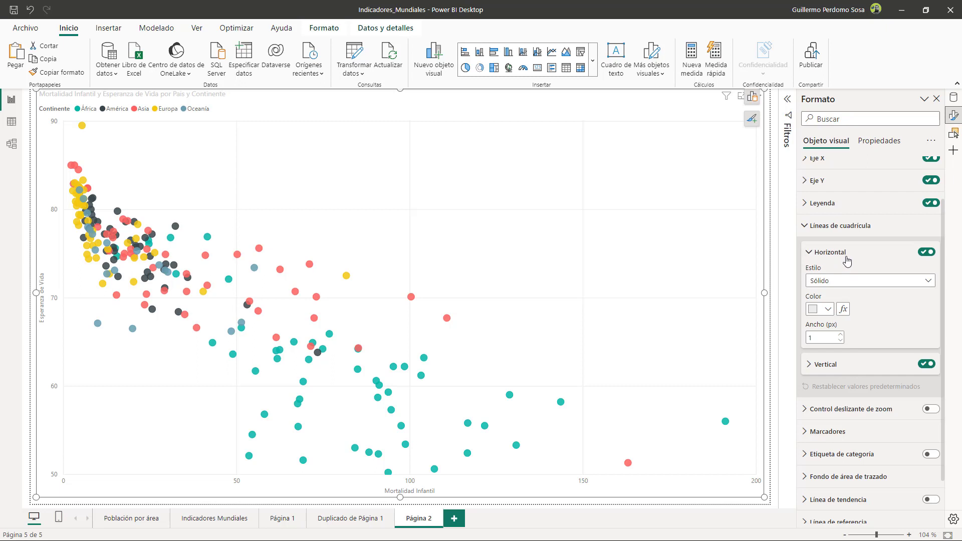
{"action": "left_click", "coordinate": [808, 365]}
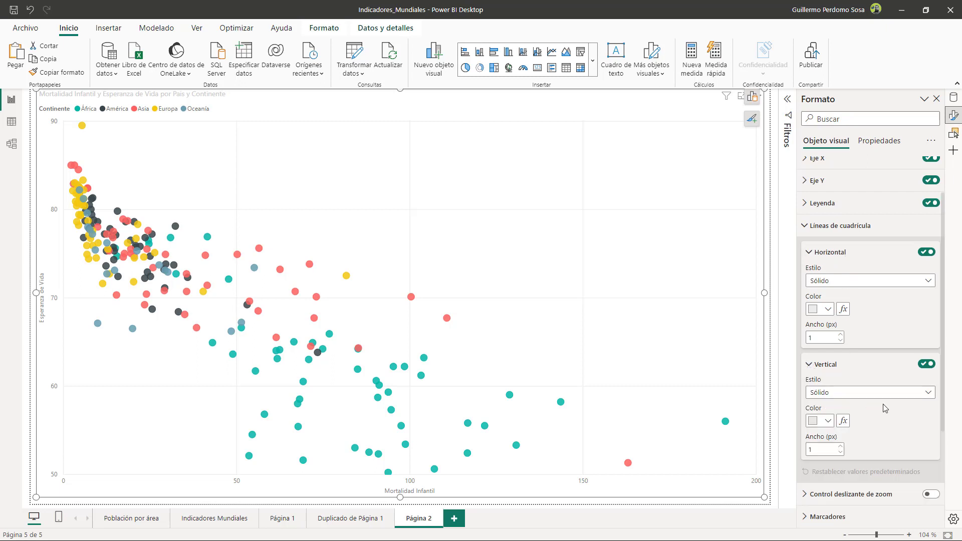
Try hiding the horizontal and vertical gridlines and turn both back on.
{"action": "left_click", "coordinate": [926, 252]}
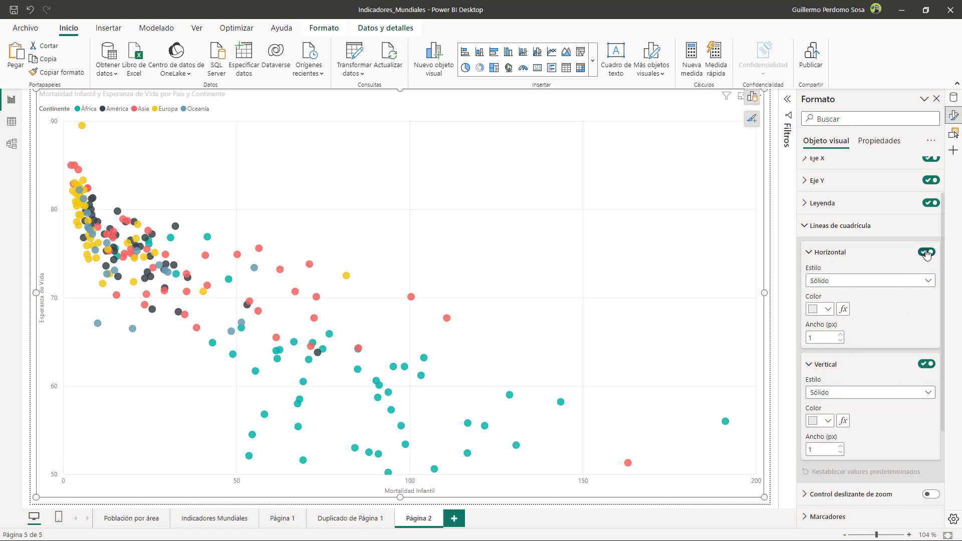
{"action": "left_click", "coordinate": [926, 366]}
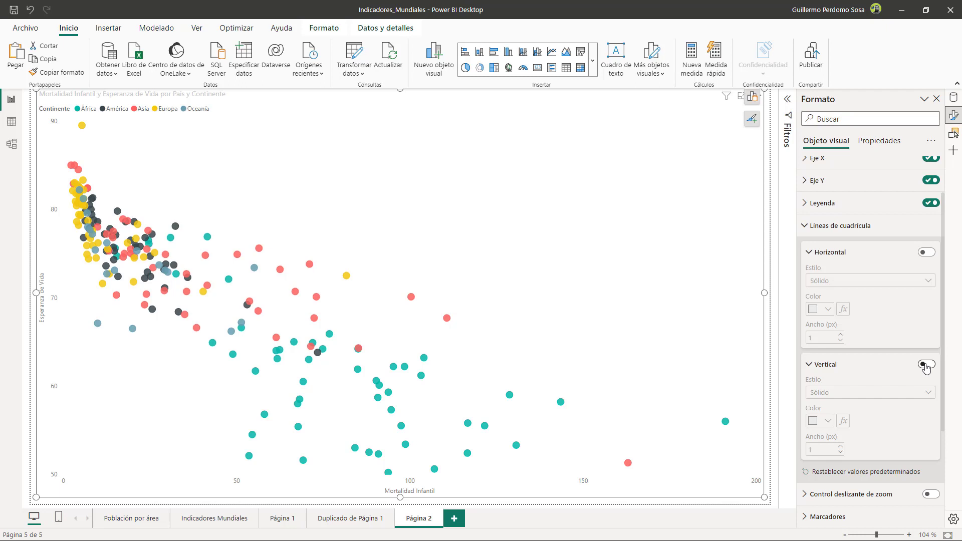
{"action": "left_click", "coordinate": [926, 366]}
{"action": "left_click", "coordinate": [927, 252]}
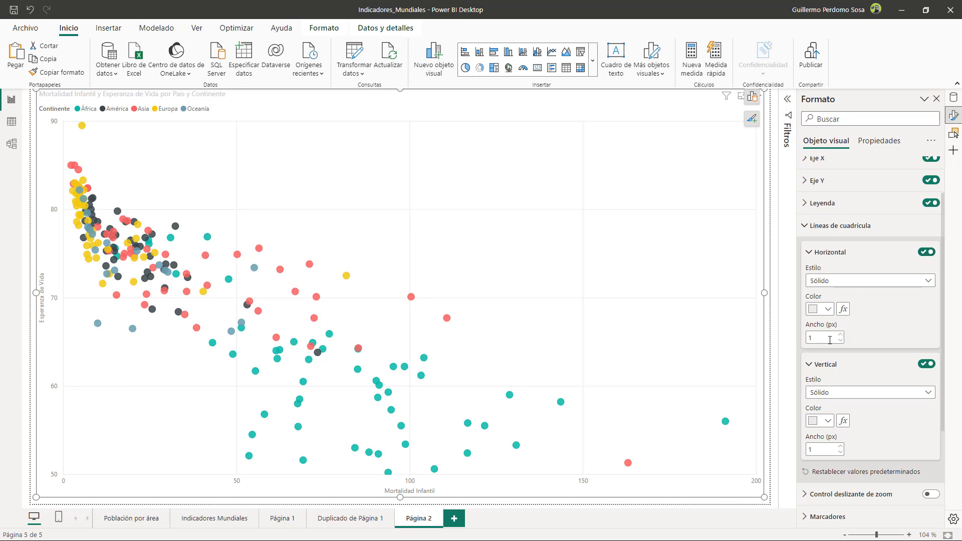
Set the style of both the horizontal and vertical gridlines to Guiones and close the gridline settings.
{"action": "left_click", "coordinate": [858, 285]}
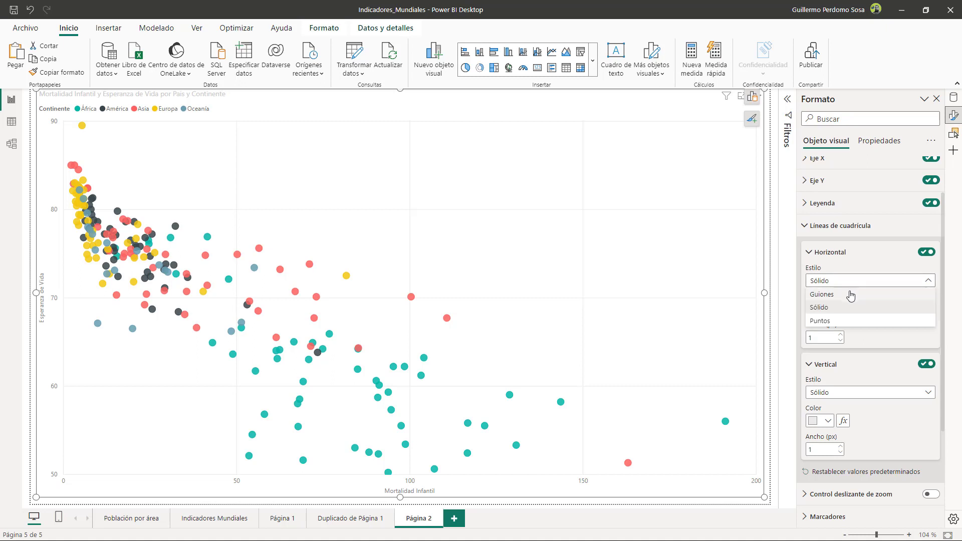
{"action": "left_click", "coordinate": [850, 294]}
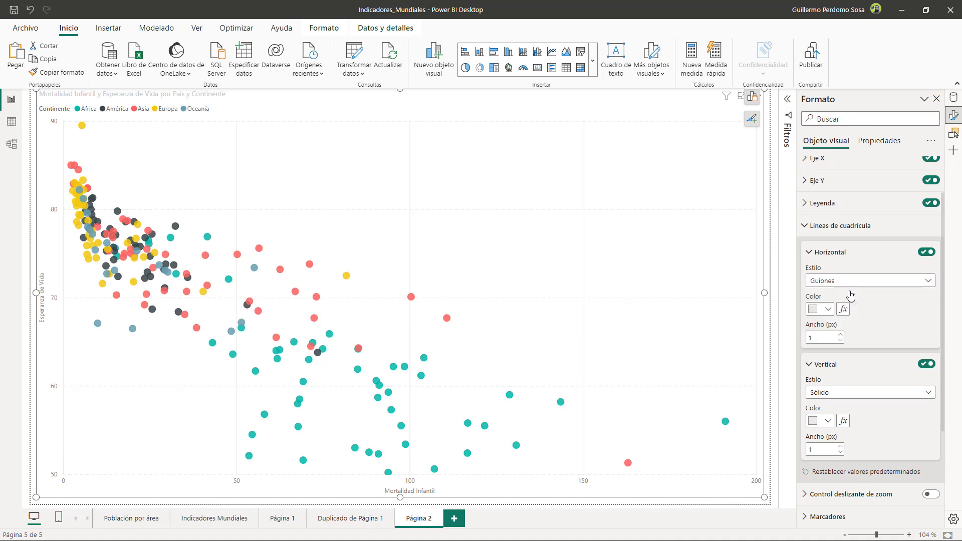
{"action": "left_click", "coordinate": [870, 393]}
{"action": "left_click", "coordinate": [864, 406]}
{"action": "left_click", "coordinate": [852, 226]}
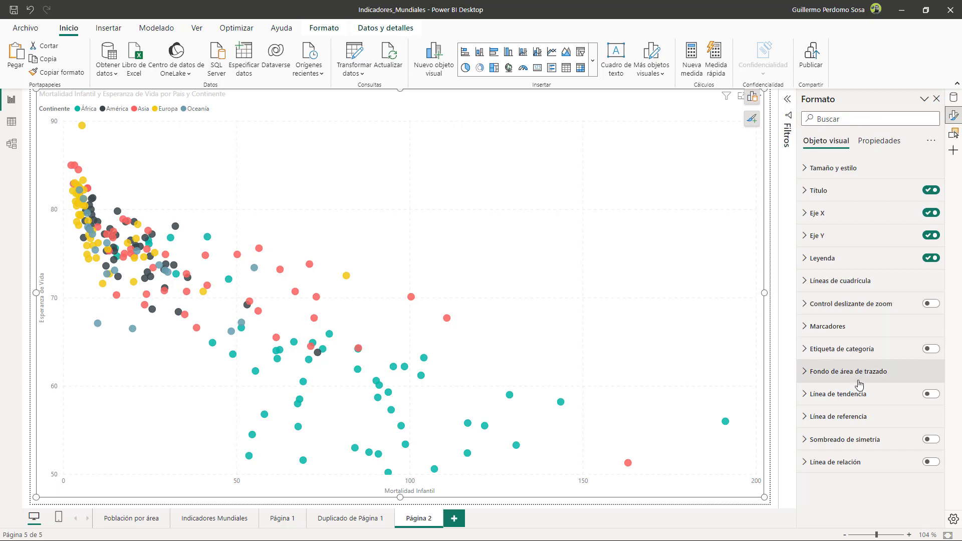
Turn on the trend line for the scatter chart with its settings expanded.
{"action": "left_click", "coordinate": [809, 397]}
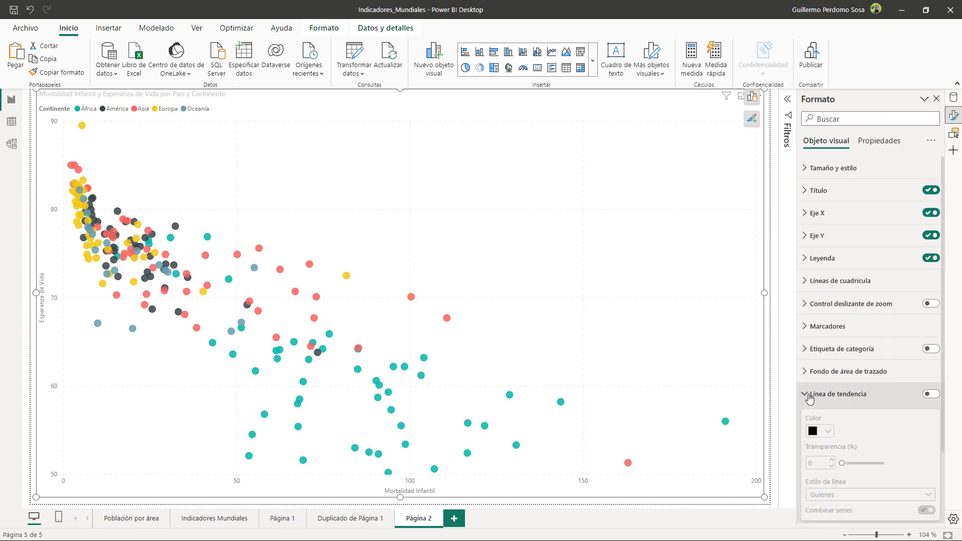
{"action": "left_click", "coordinate": [933, 394]}
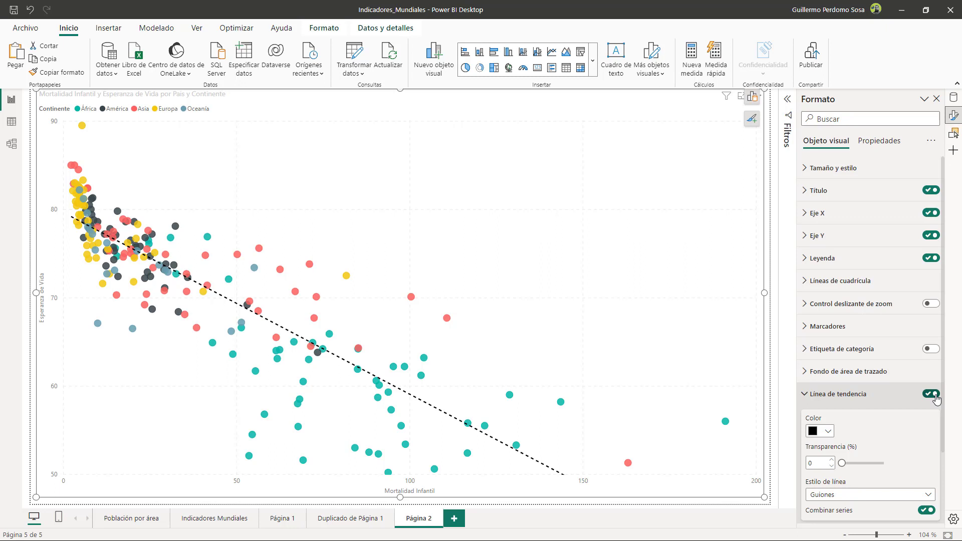
{"action": "scroll", "coordinate": [887, 362], "scroll_direction": "down", "scroll_amount": 3}
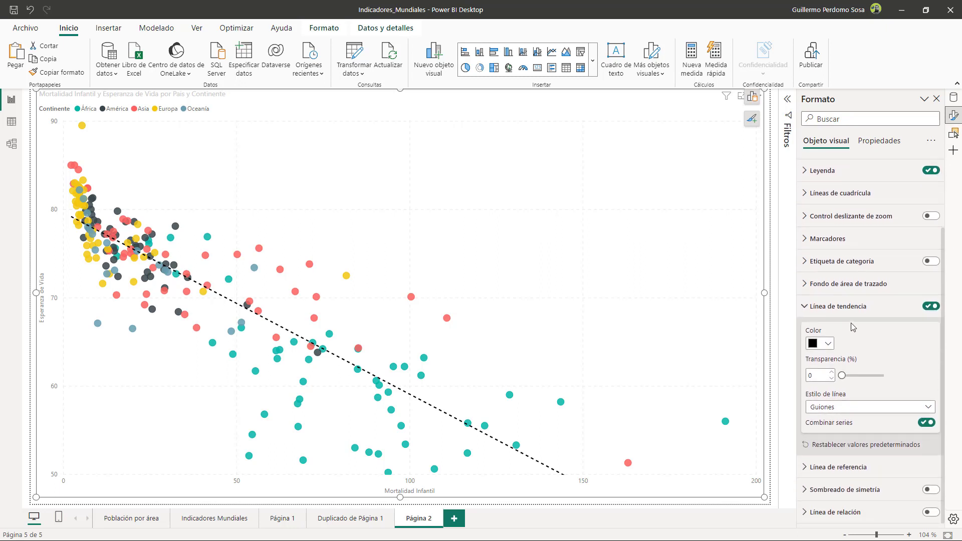
Look at the trend line's colour choices and try a higher transparency before returning it to 0%.
{"action": "left_click", "coordinate": [829, 345]}
{"action": "left_click", "coordinate": [828, 345]}
{"action": "left_click_drag", "start_coordinate": [842, 377], "coordinate": [865, 379]}
{"action": "left_click_drag", "start_coordinate": [865, 380], "coordinate": [841, 376]}
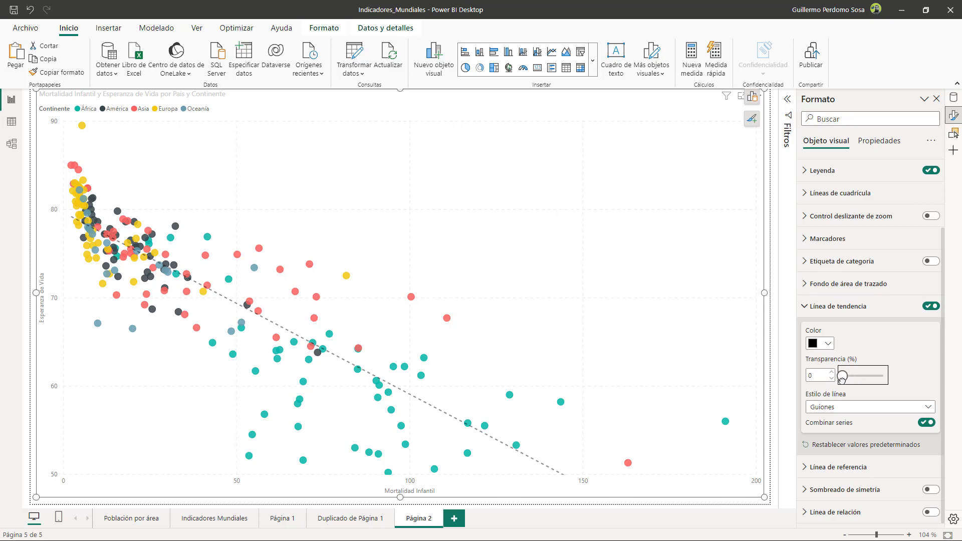
Try the Sólido and Puntos line styles on the trend line and return it to Guiones.
{"action": "left_click", "coordinate": [856, 411]}
{"action": "left_click", "coordinate": [844, 433]}
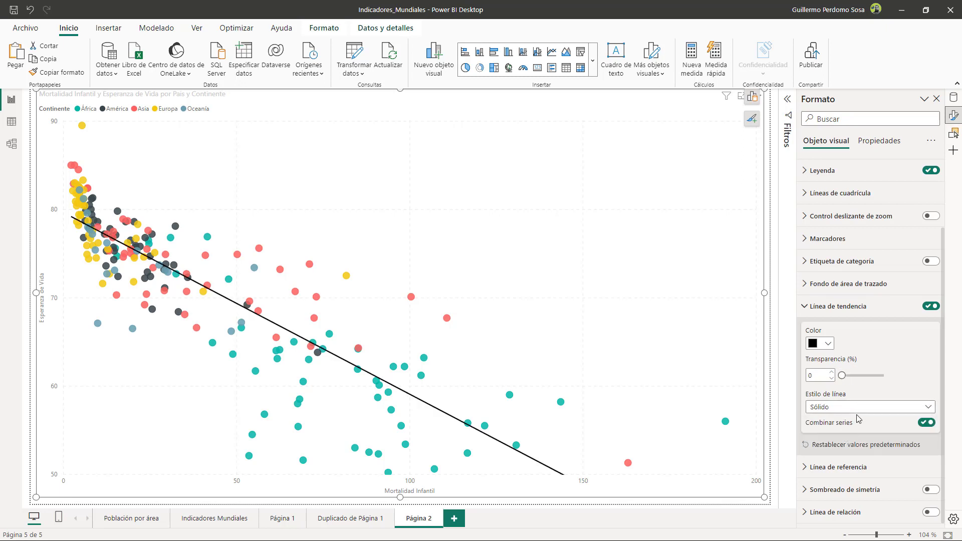
{"action": "left_click", "coordinate": [858, 413]}
{"action": "left_click", "coordinate": [845, 447]}
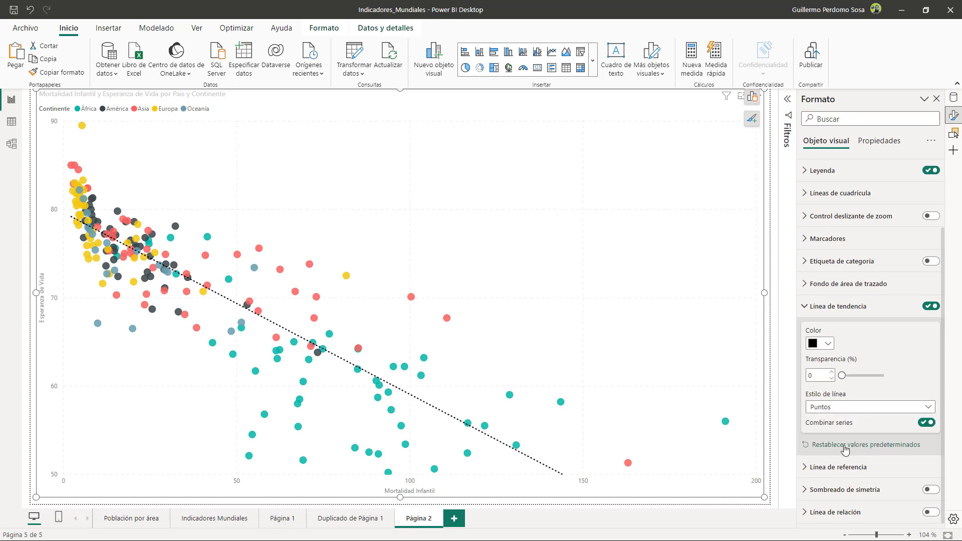
{"action": "left_click", "coordinate": [859, 407]}
{"action": "left_click", "coordinate": [849, 421]}
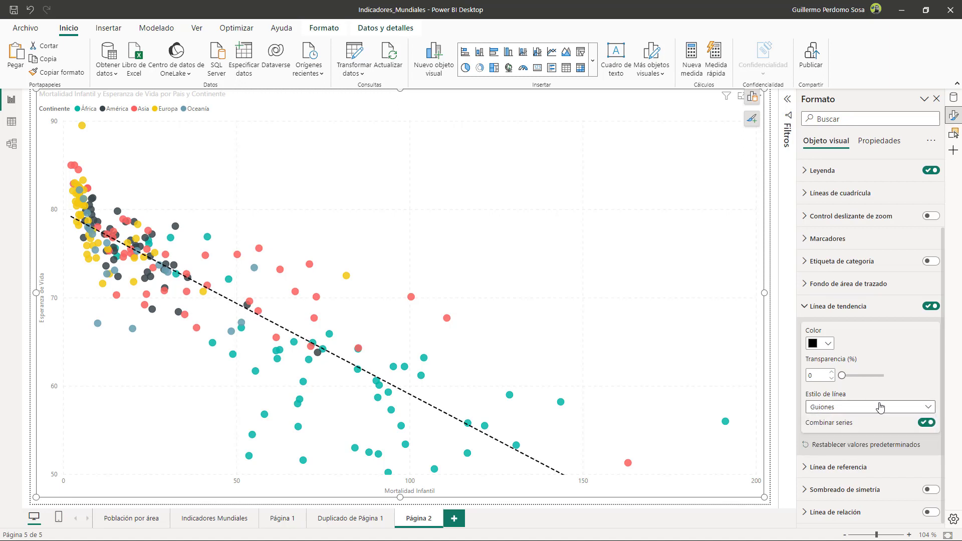
Set the trend line's transparency to 30%, after trying 15%.
{"action": "double_click", "coordinate": [808, 375]}
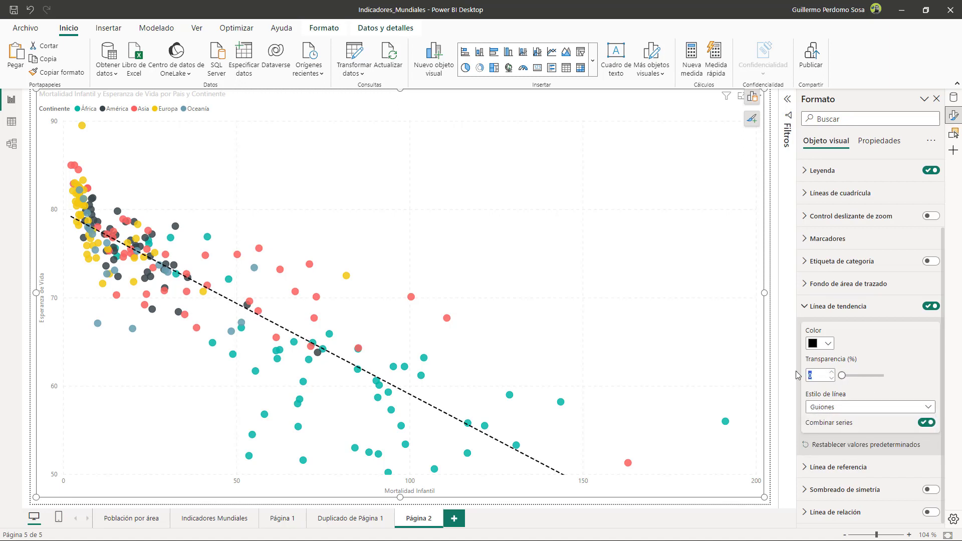
{"action": "type", "text": "15"}
{"action": "left_click_drag", "start_coordinate": [819, 375], "coordinate": [800, 375]}
{"action": "type", "text": "30"}
Try separate trend lines per continent by disabling Combinar series, and turn the option back on.
{"action": "left_click", "coordinate": [927, 423]}
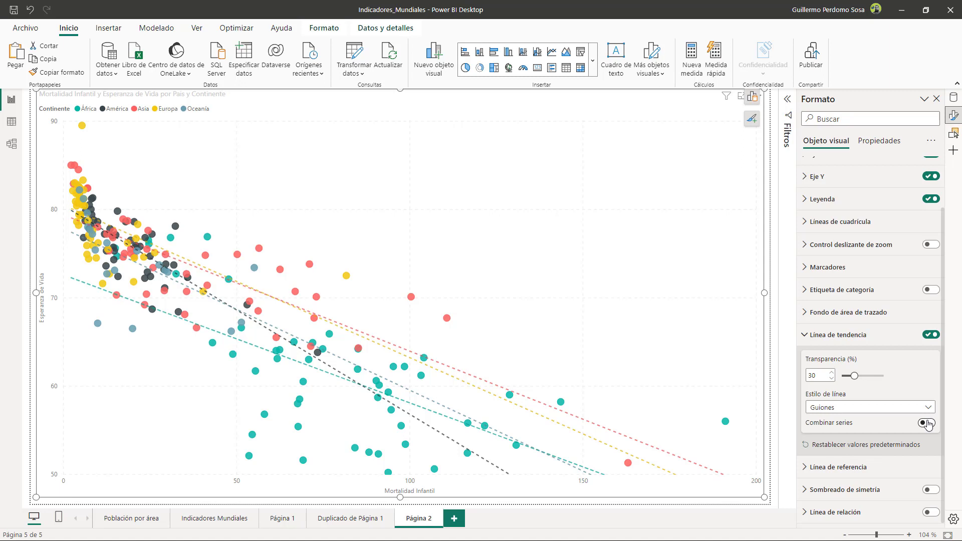
{"action": "left_click", "coordinate": [927, 423]}
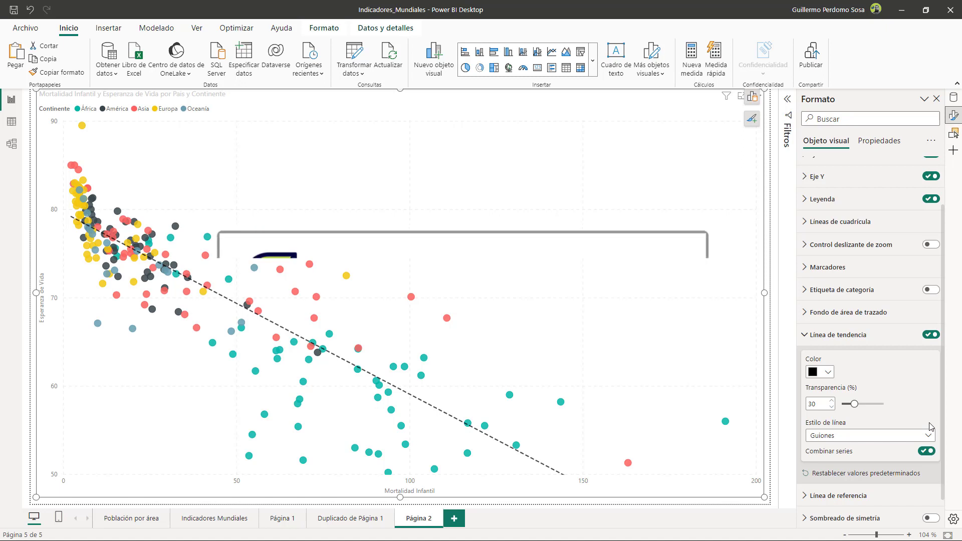
{"action": "scroll", "coordinate": [927, 426], "scroll_direction": "down", "scroll_amount": 1}
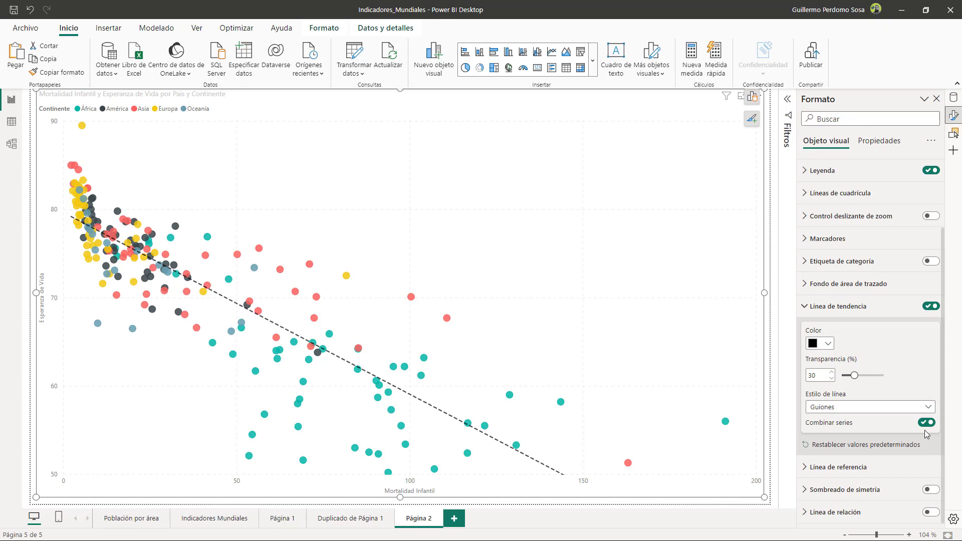
Duplicate Página 2 and turn off the trend line on the copied page's scatter chart.
{"action": "left_click", "coordinate": [804, 314]}
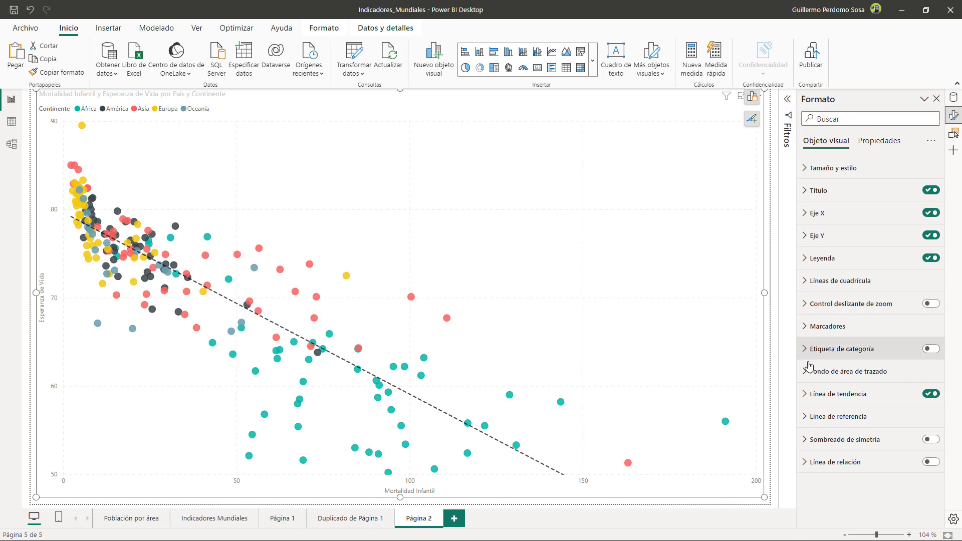
{"action": "left_click", "coordinate": [804, 414]}
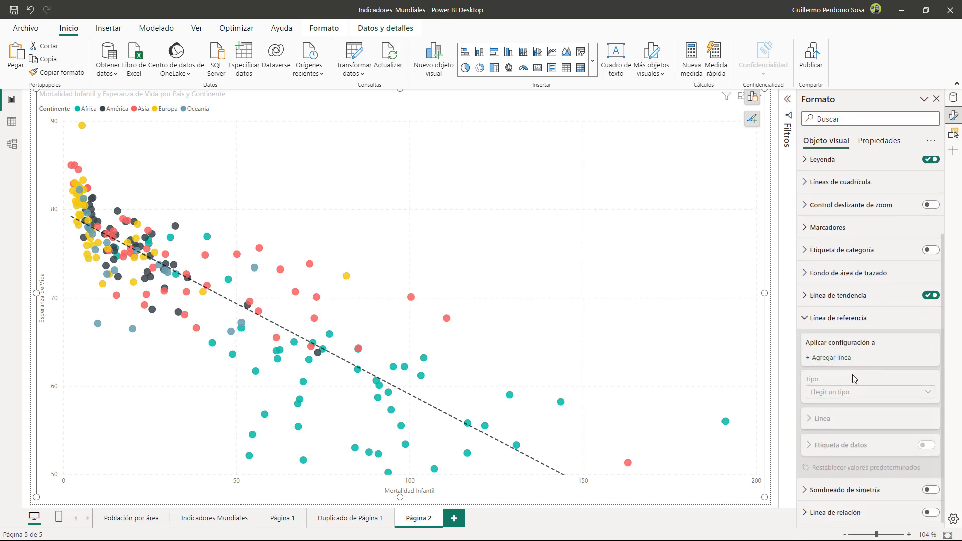
{"action": "right_click", "coordinate": [424, 524]}
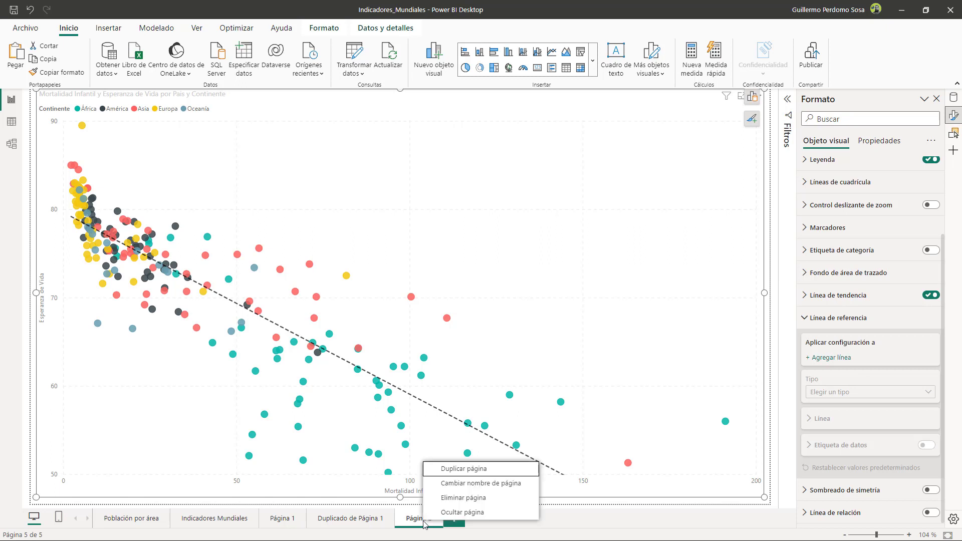
{"action": "left_click", "coordinate": [465, 469]}
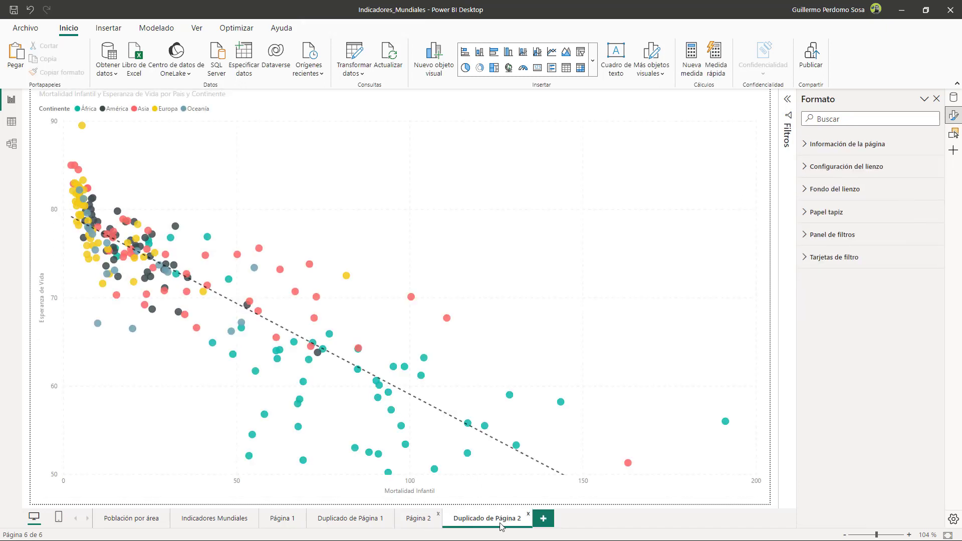
{"action": "left_click", "coordinate": [525, 344]}
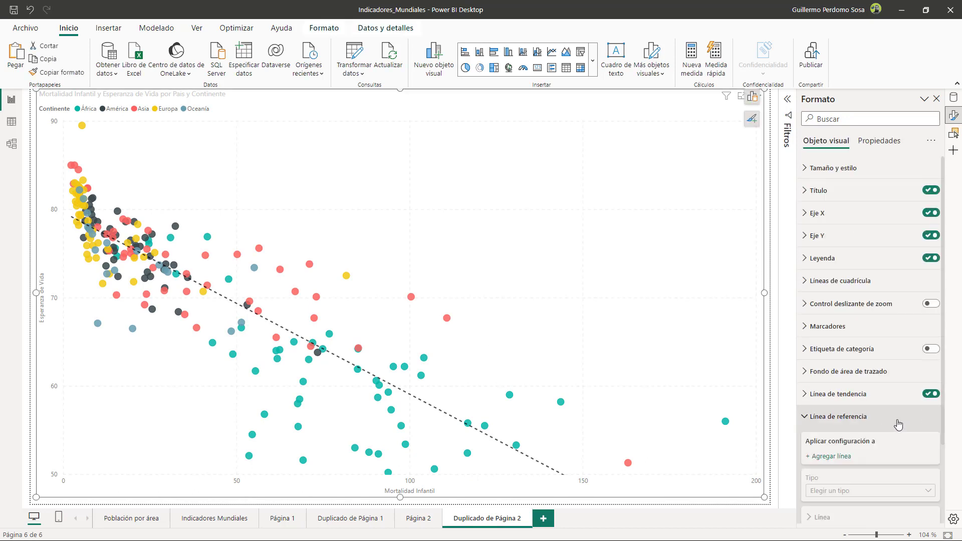
{"action": "left_click", "coordinate": [930, 393]}
{"action": "scroll", "coordinate": [861, 418], "scroll_direction": "down", "scroll_amount": 2}
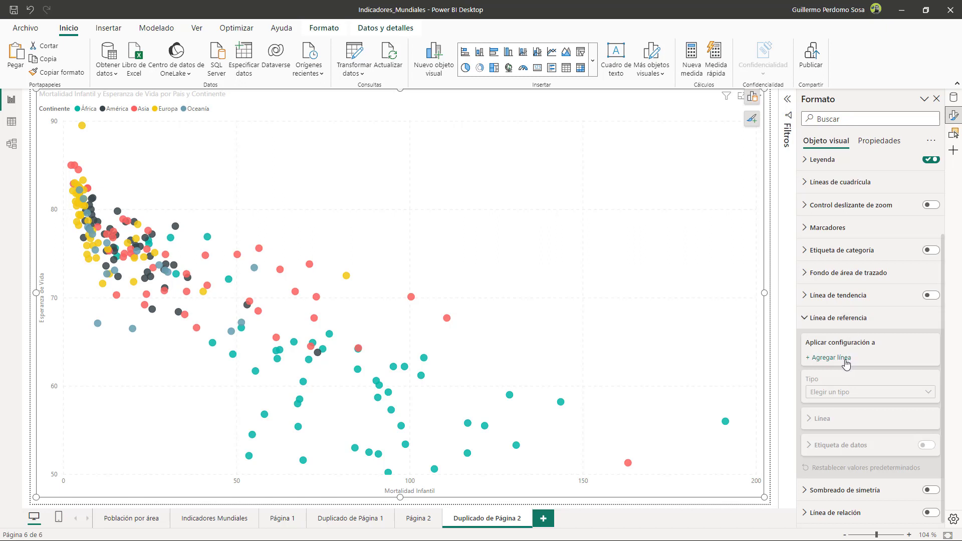
Add a reference line named "Promedio Mortalidad Infantil" to the scatter chart and set its type to Línea de promedio.
{"action": "left_click", "coordinate": [824, 358]}
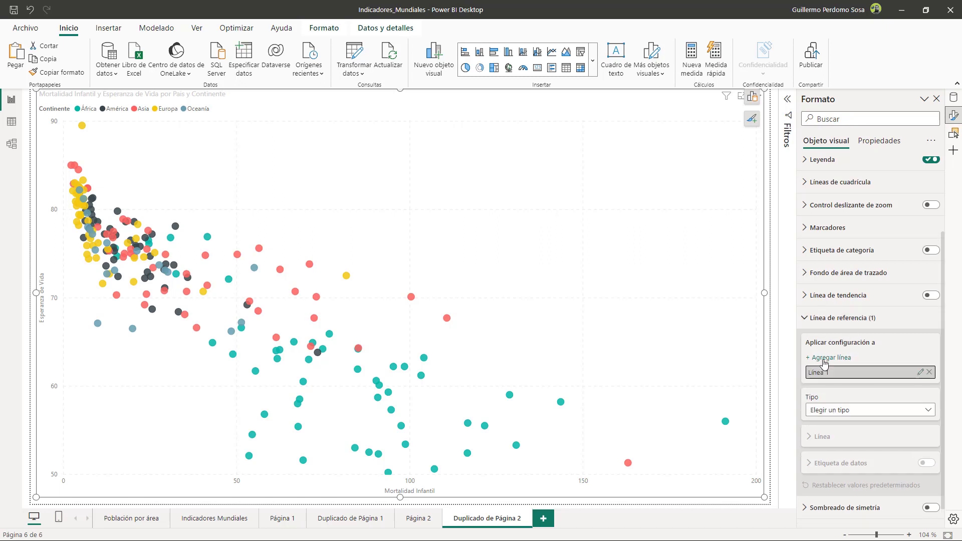
{"action": "left_click", "coordinate": [919, 373]}
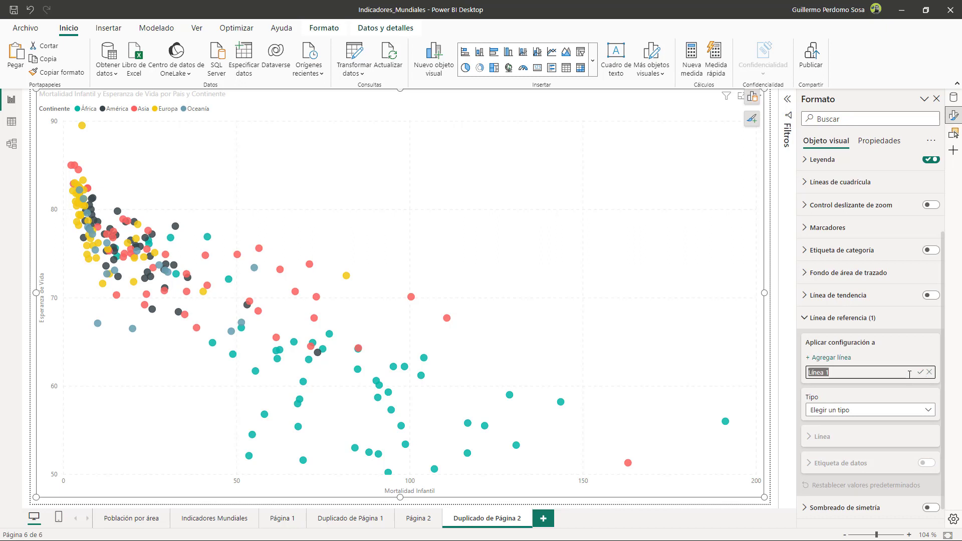
{"action": "type", "text": "Promedio Mortalidad Infantil"}
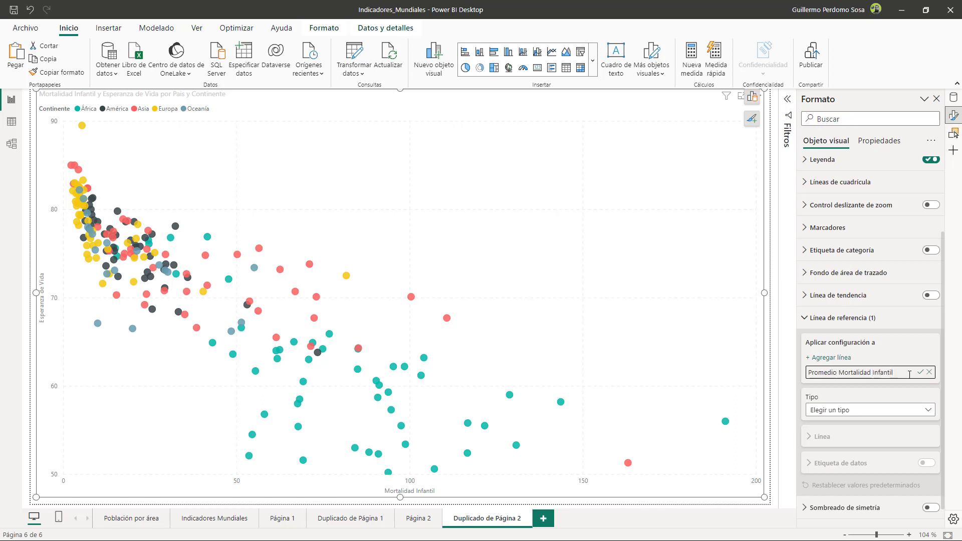
{"action": "key", "text": "Return"}
{"action": "left_click", "coordinate": [888, 411]}
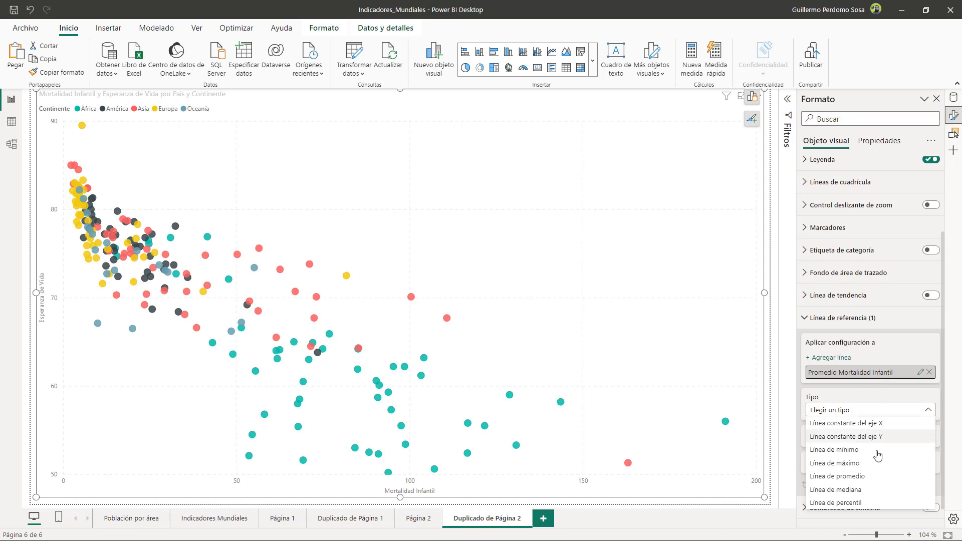
{"action": "left_click", "coordinate": [871, 480]}
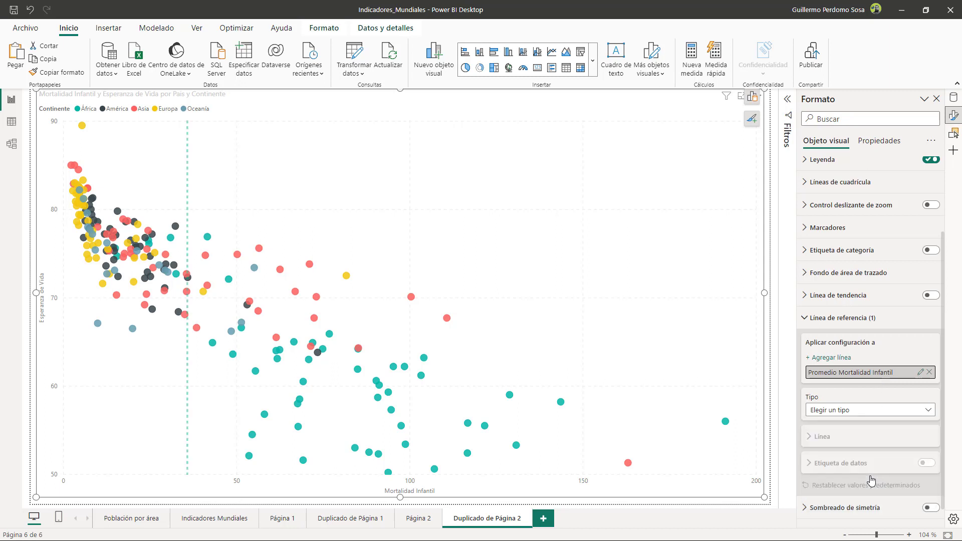
Set the colour of the infant mortality average line to black.
{"action": "scroll", "coordinate": [882, 450], "scroll_direction": "down", "scroll_amount": 2}
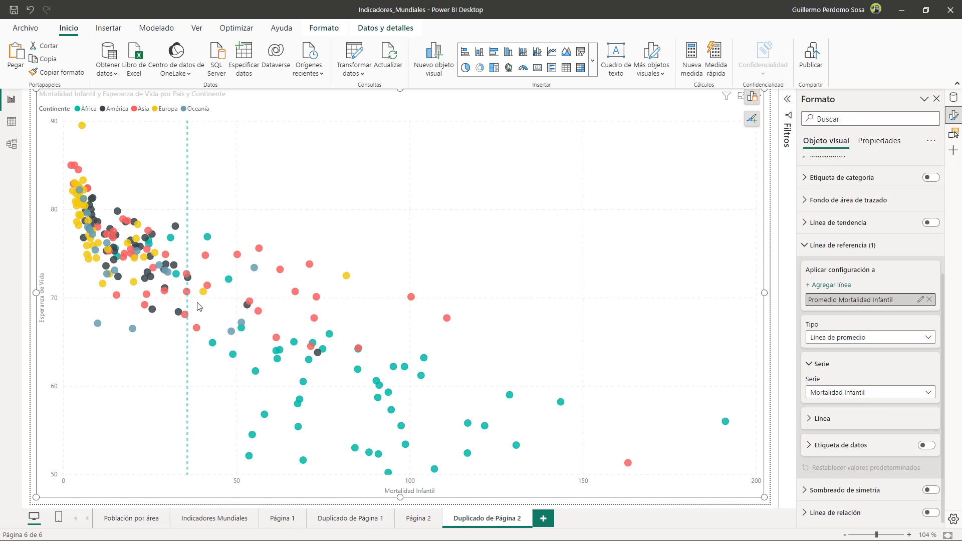
{"action": "left_click", "coordinate": [813, 424]}
{"action": "scroll", "coordinate": [851, 426], "scroll_direction": "down", "scroll_amount": 3}
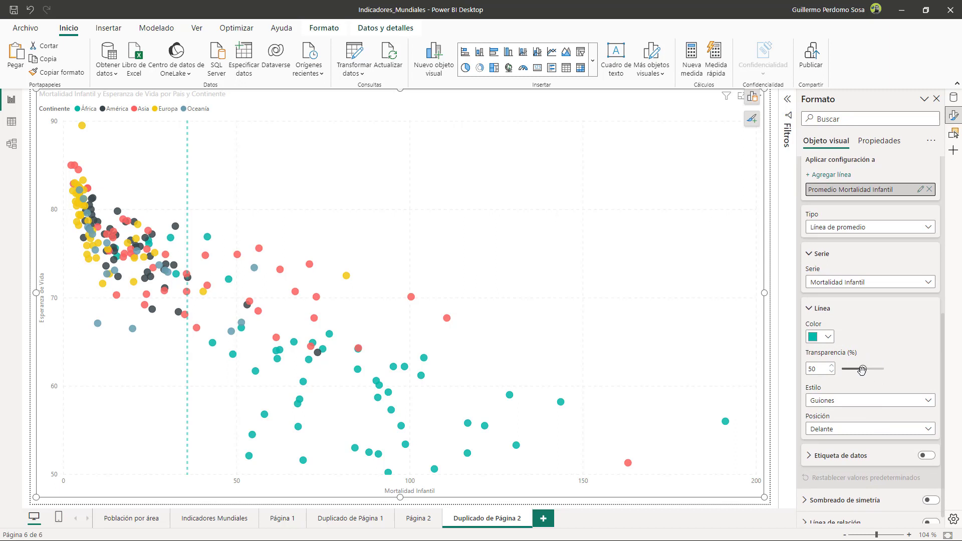
{"action": "left_click", "coordinate": [828, 337]}
{"action": "left_click", "coordinate": [750, 292]}
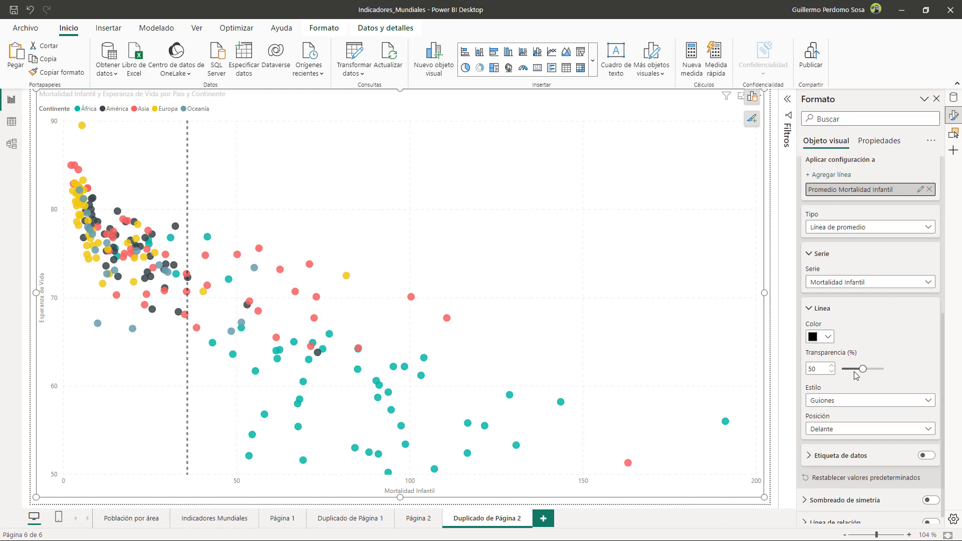
Enable the data label on the infant mortality average line and colour it black.
{"action": "scroll", "coordinate": [862, 401], "scroll_direction": "down", "scroll_amount": 1}
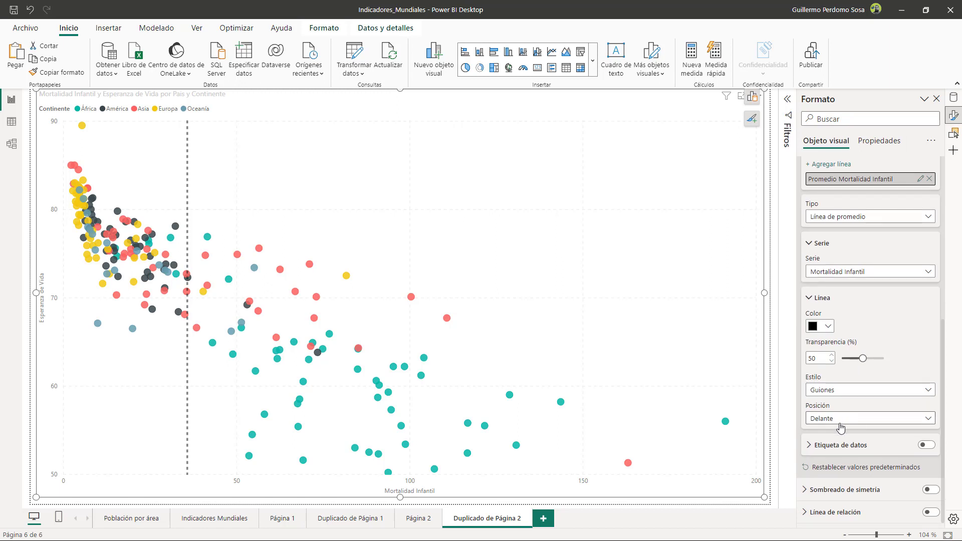
{"action": "left_click", "coordinate": [928, 445]}
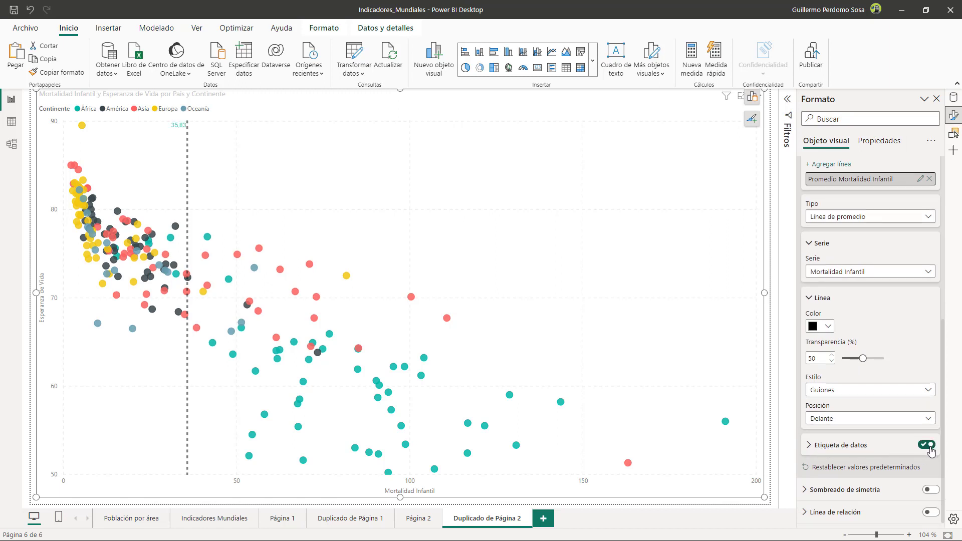
{"action": "left_click", "coordinate": [842, 445]}
{"action": "scroll", "coordinate": [842, 456], "scroll_direction": "down", "scroll_amount": 4}
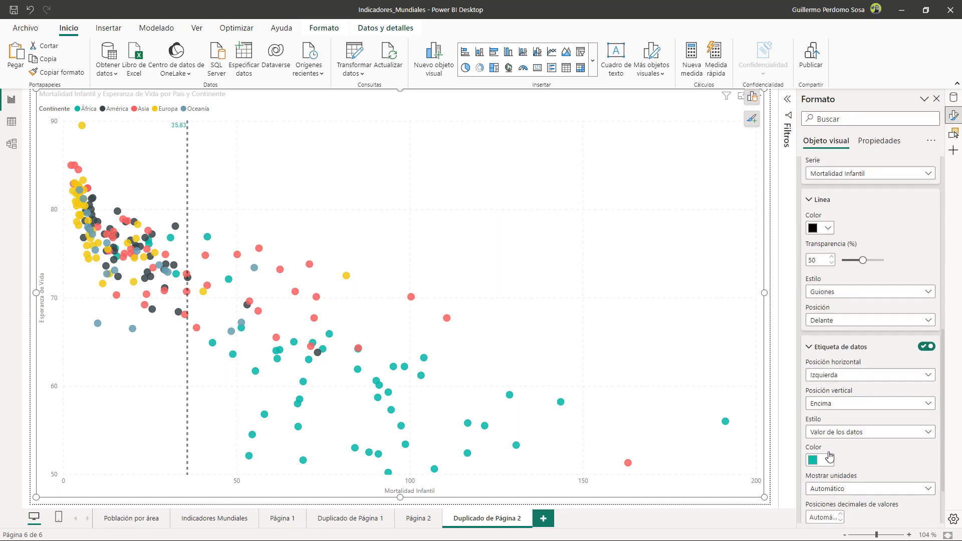
{"action": "scroll", "coordinate": [842, 456], "scroll_direction": "down", "scroll_amount": 2}
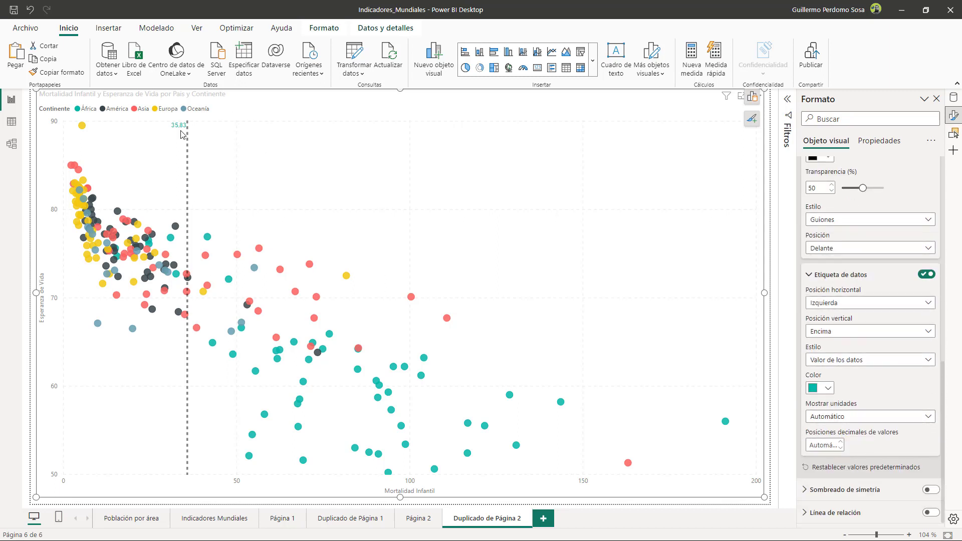
{"action": "left_click", "coordinate": [826, 388]}
{"action": "left_click", "coordinate": [748, 341]}
Set the infant mortality average label's horizontal position to Derecha and its style to Ambas.
{"action": "left_click", "coordinate": [837, 307]}
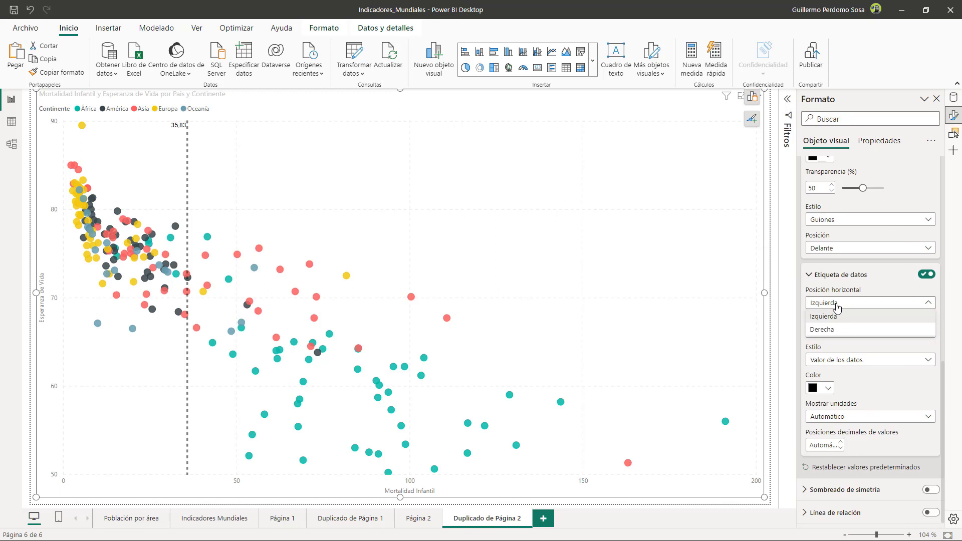
{"action": "left_click", "coordinate": [839, 329]}
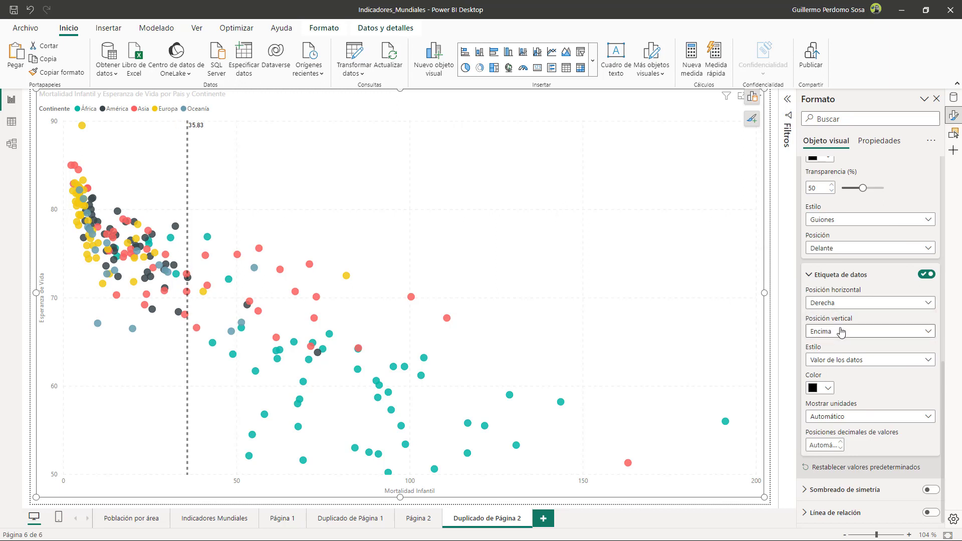
{"action": "left_click", "coordinate": [852, 361]}
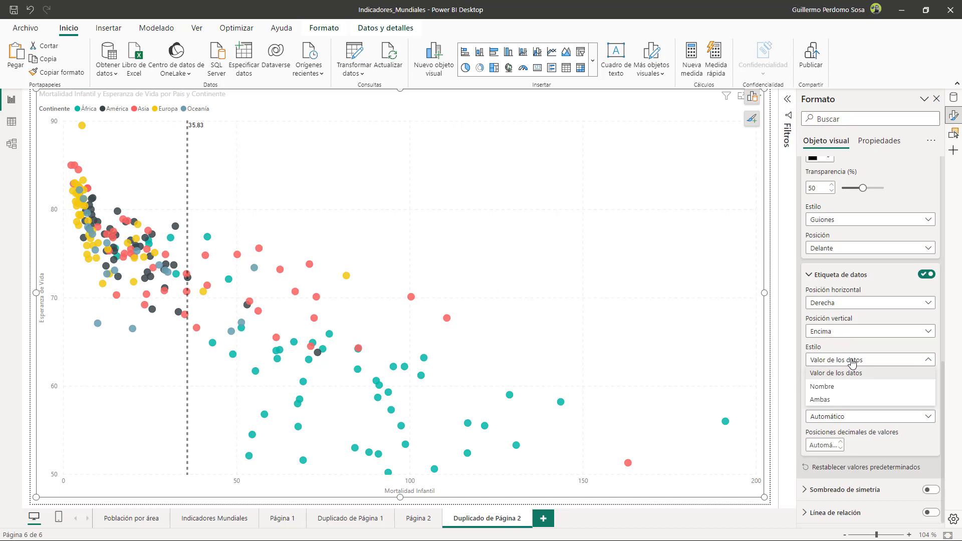
{"action": "left_click", "coordinate": [850, 399]}
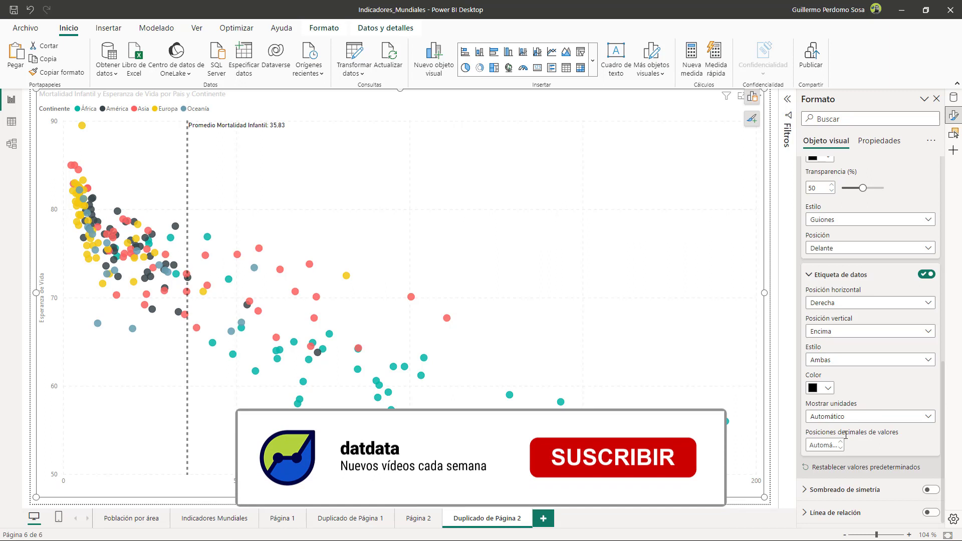
Add a second reference line named "Promedio Esperanza Vida" and set its type to Línea de promedio.
{"action": "scroll", "coordinate": [849, 427], "scroll_direction": "up", "scroll_amount": 3}
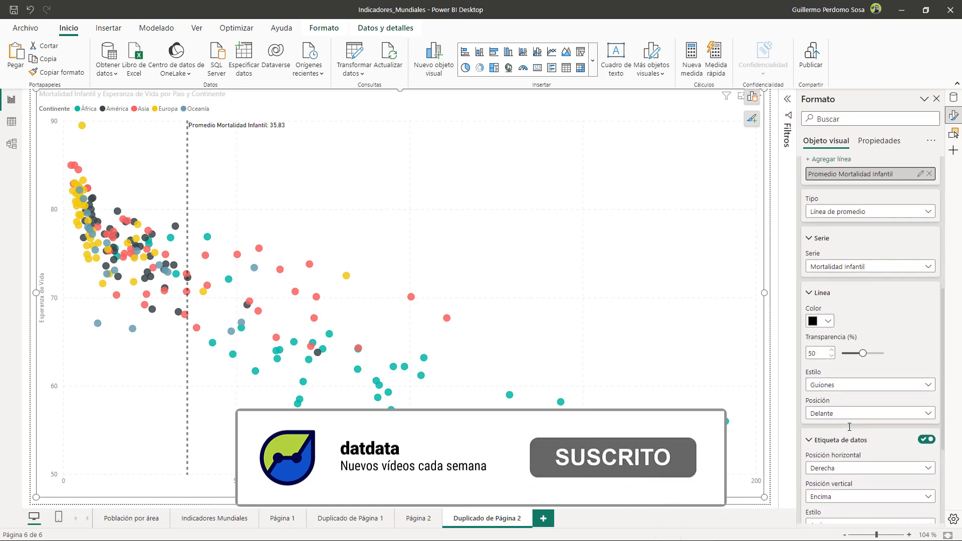
{"action": "scroll", "coordinate": [849, 426], "scroll_direction": "up", "scroll_amount": 1}
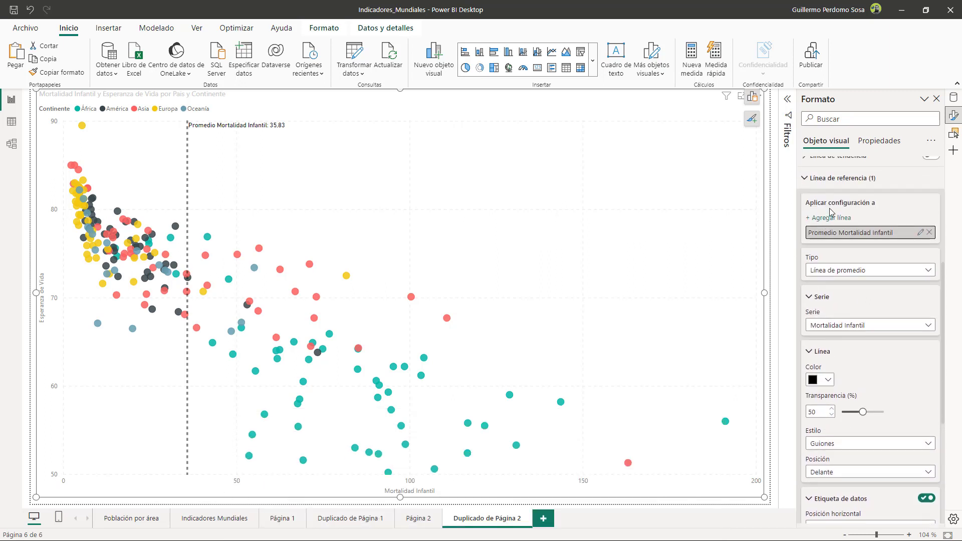
{"action": "scroll", "coordinate": [830, 212], "scroll_direction": "up", "scroll_amount": 1}
{"action": "left_click", "coordinate": [833, 269]}
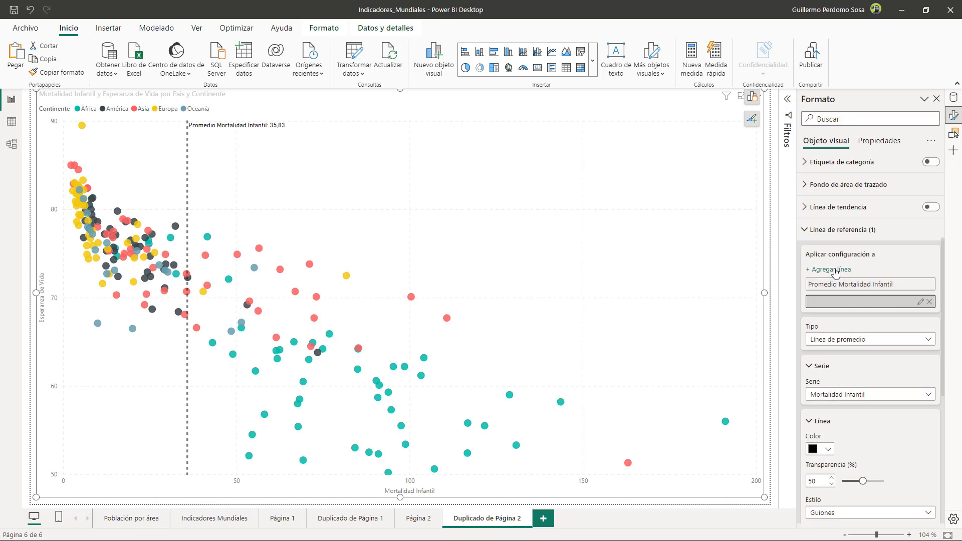
{"action": "scroll", "coordinate": [836, 272], "scroll_direction": "up", "scroll_amount": 1}
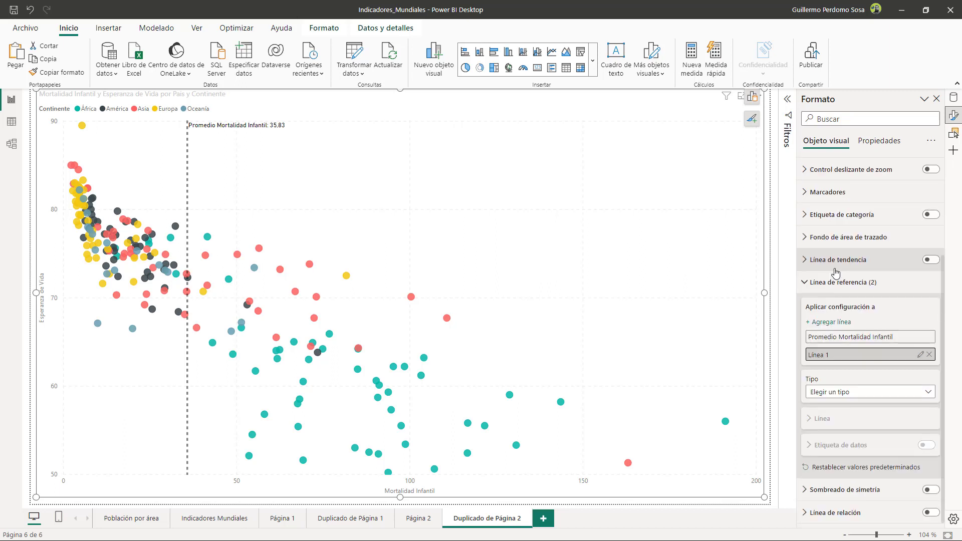
{"action": "double_click", "coordinate": [829, 357]}
{"action": "type", "text": "Promedio Esperanza Vida"}
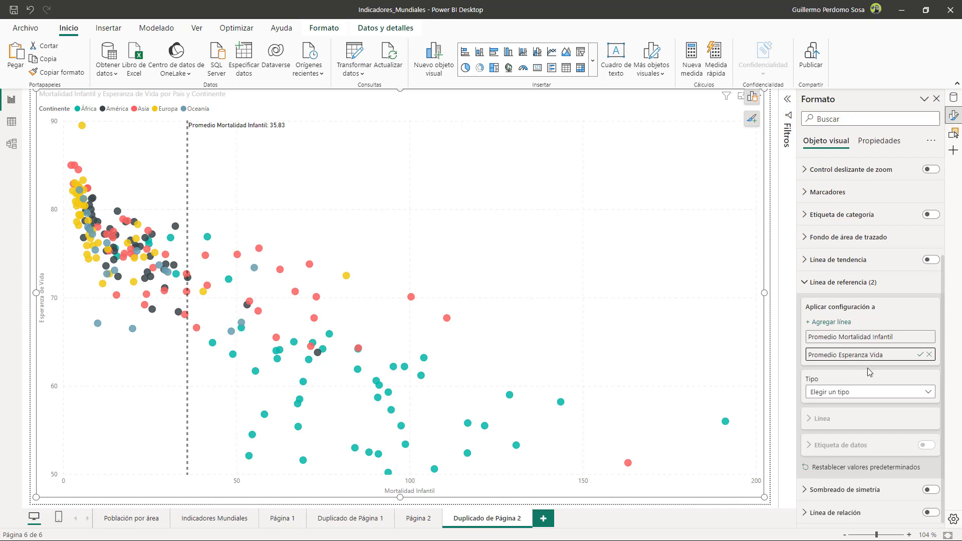
{"action": "key", "text": "Return"}
{"action": "left_click", "coordinate": [861, 395]}
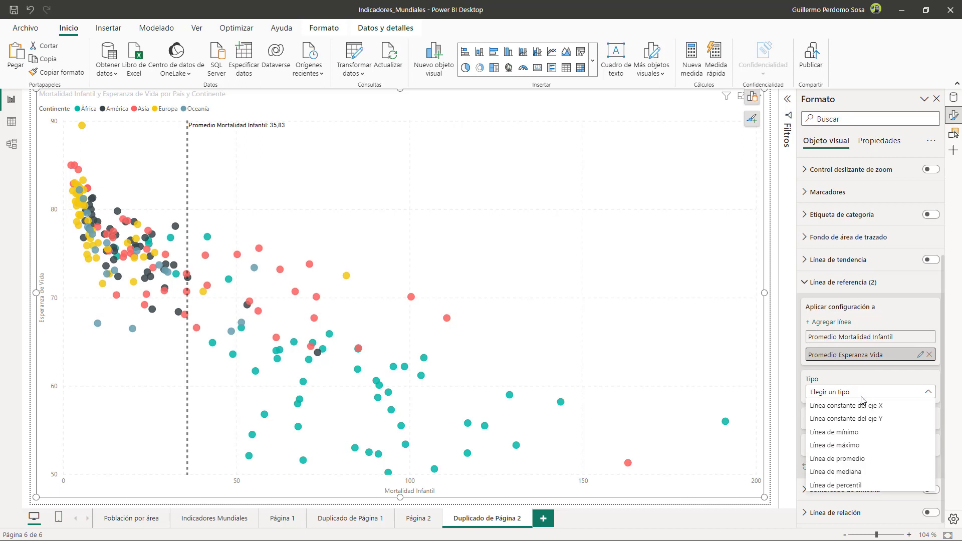
{"action": "left_click", "coordinate": [864, 459]}
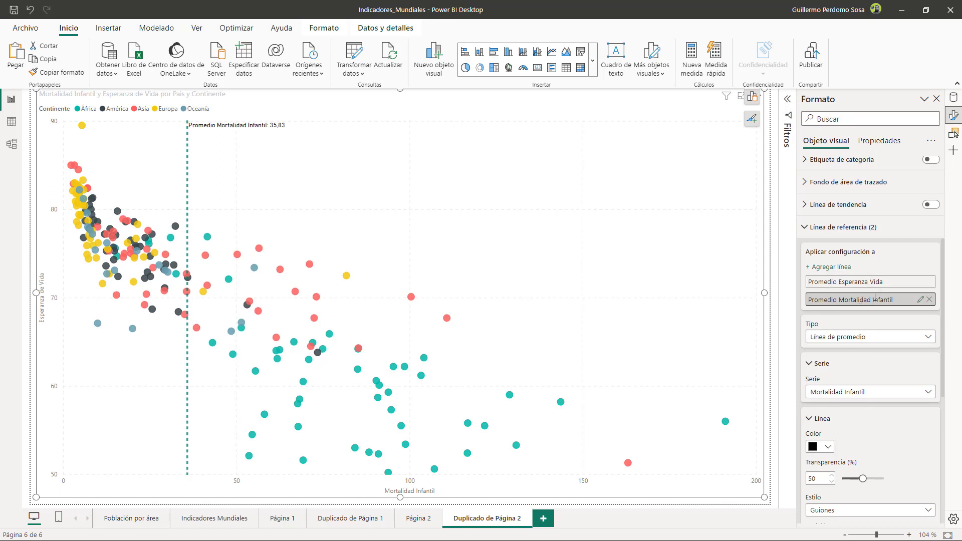
Base the Promedio Esperanza Vida reference line on the Esperanza de Vida series.
{"action": "left_click", "coordinate": [869, 282]}
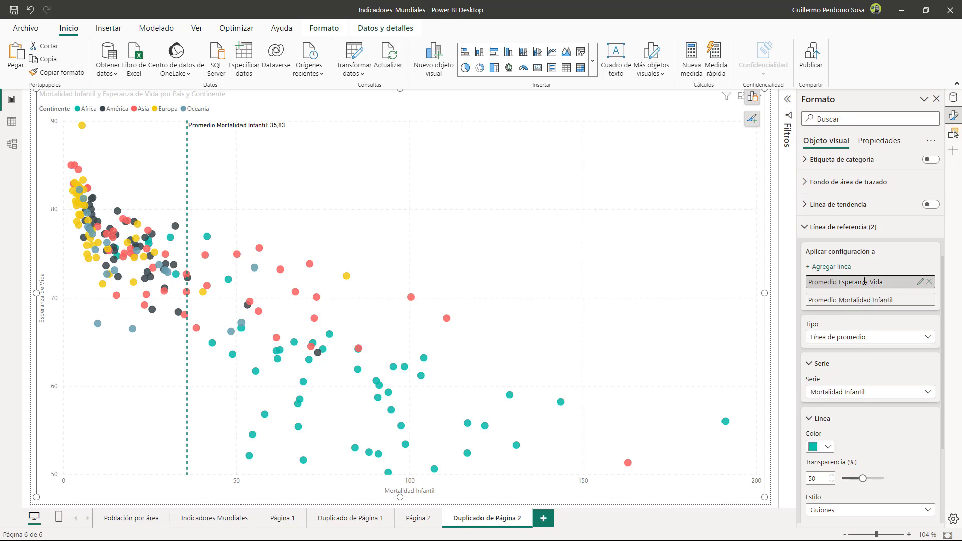
{"action": "left_click", "coordinate": [859, 392]}
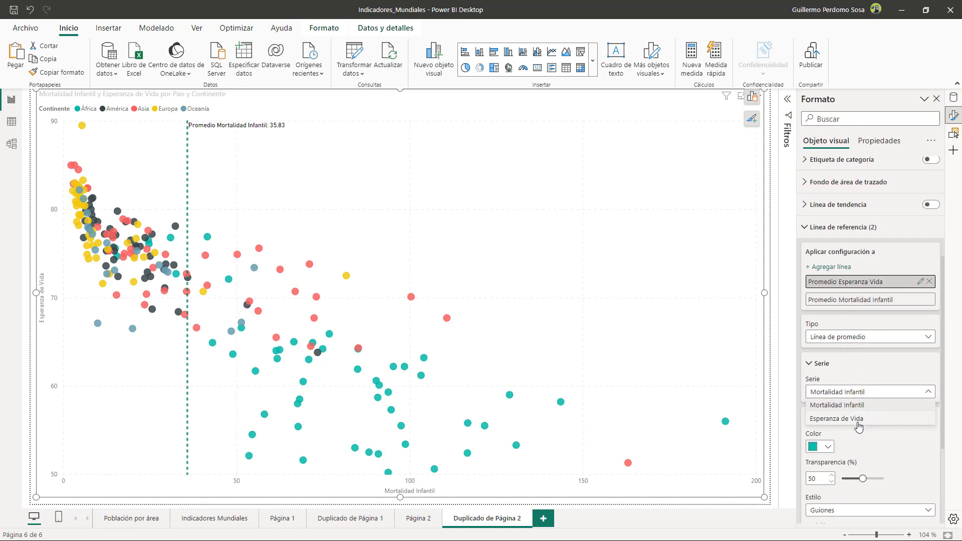
{"action": "left_click", "coordinate": [858, 419]}
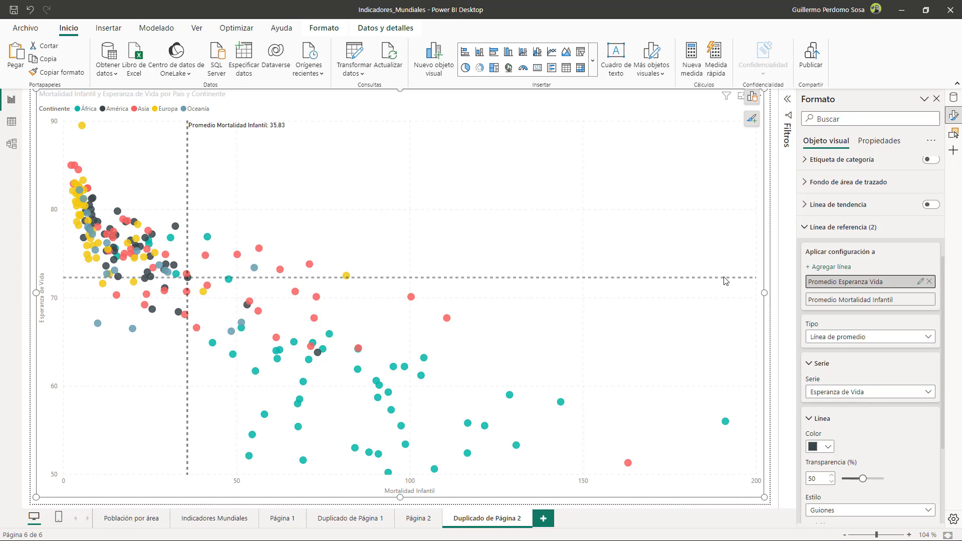
Set the colour of the life expectancy average line to black.
{"action": "scroll", "coordinate": [822, 330], "scroll_direction": "down", "scroll_amount": 2}
{"action": "left_click", "coordinate": [819, 388]}
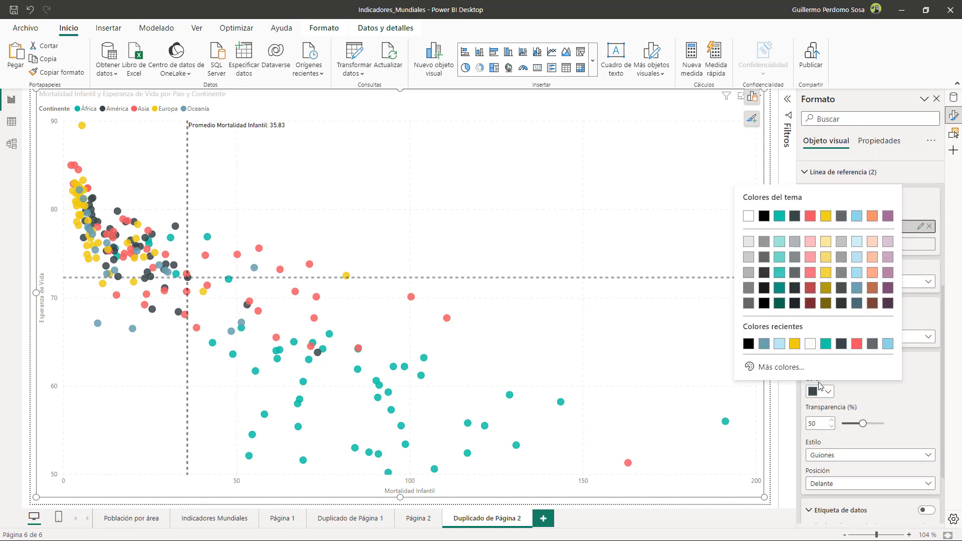
{"action": "left_click", "coordinate": [748, 344]}
{"action": "scroll", "coordinate": [820, 365], "scroll_direction": "down", "scroll_amount": 2}
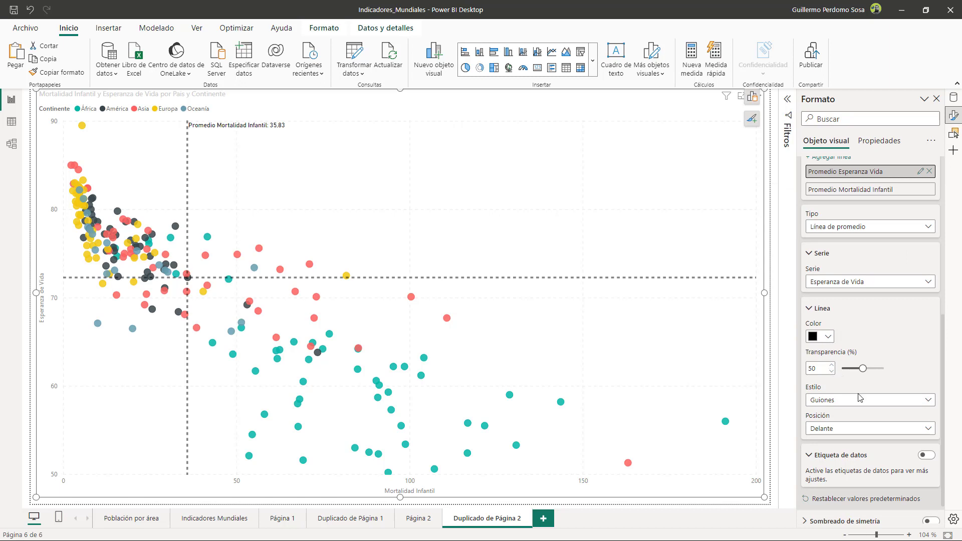
{"action": "scroll", "coordinate": [881, 411], "scroll_direction": "down", "scroll_amount": 1}
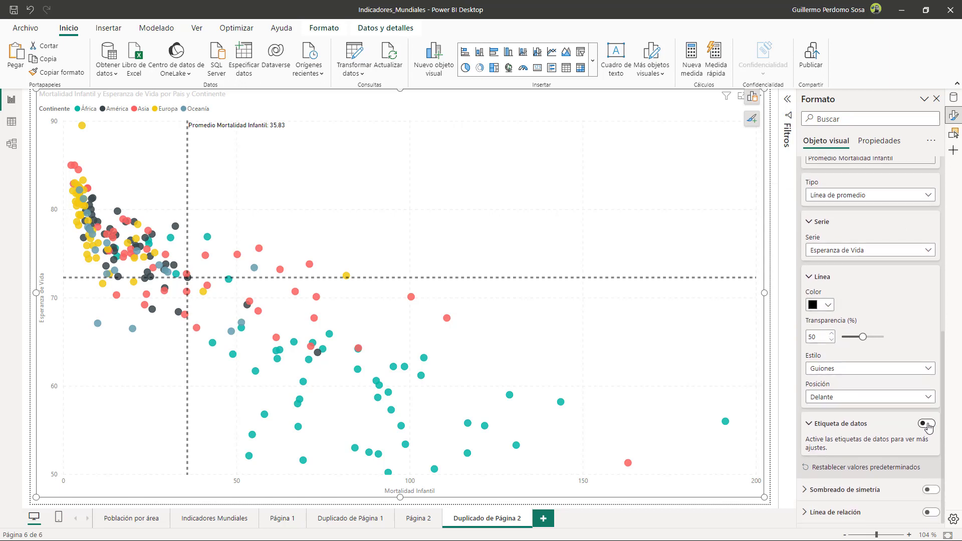
Enable the life expectancy average line's data label, with horizontal position Derecha and style Ambas.
{"action": "left_click", "coordinate": [928, 426]}
{"action": "scroll", "coordinate": [834, 436], "scroll_direction": "down", "scroll_amount": 3}
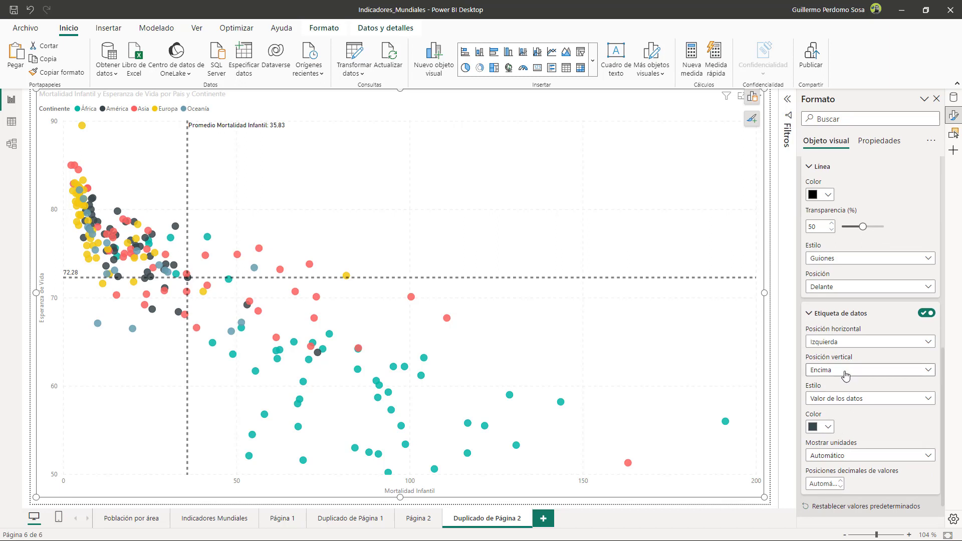
{"action": "left_click", "coordinate": [857, 342]}
{"action": "left_click", "coordinate": [854, 368]}
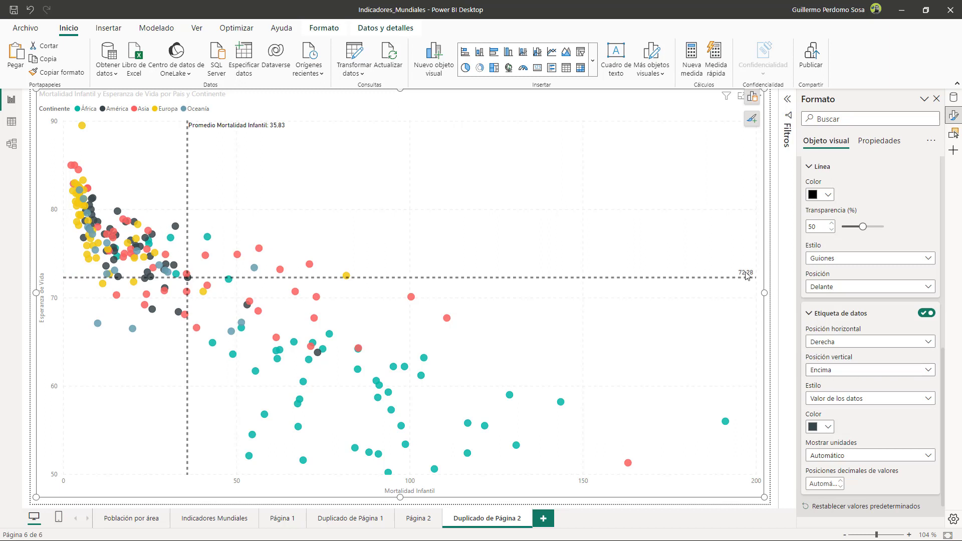
{"action": "left_click", "coordinate": [861, 400]}
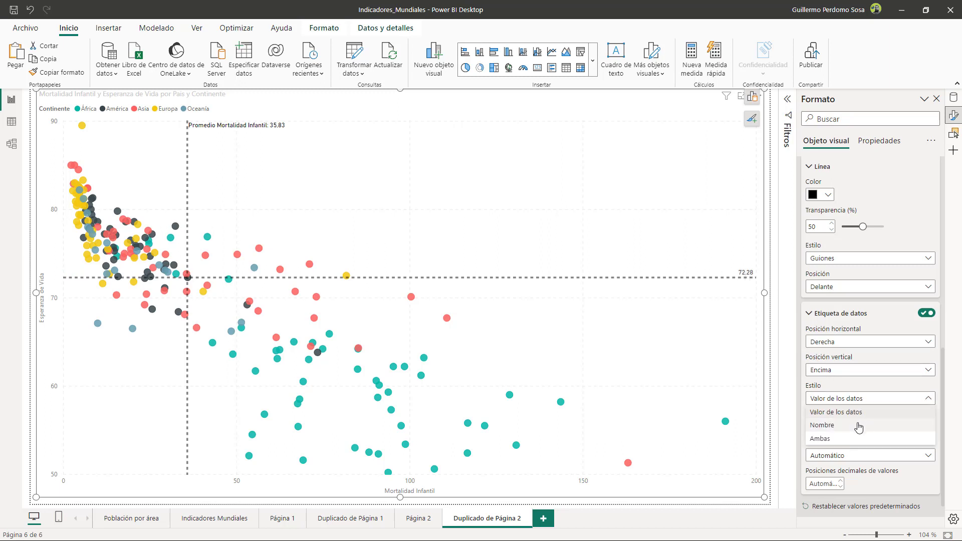
{"action": "left_click", "coordinate": [853, 438]}
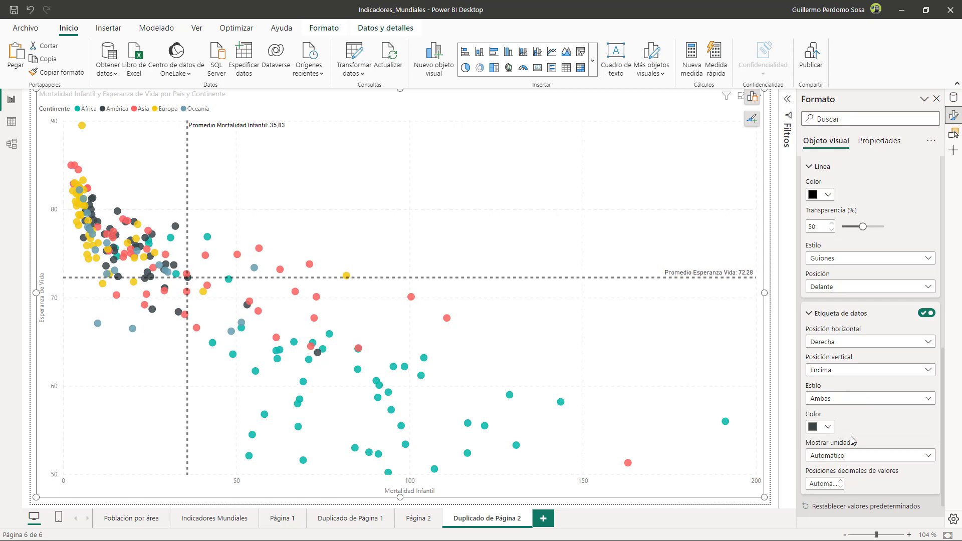
{"action": "scroll", "coordinate": [863, 441], "scroll_direction": "down", "scroll_amount": 1}
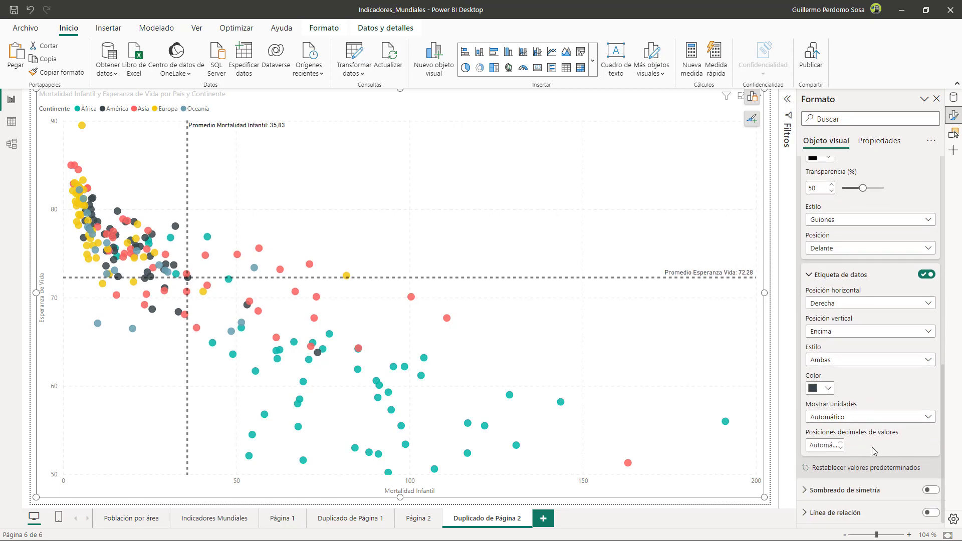
{"action": "scroll", "coordinate": [871, 451], "scroll_direction": "up", "scroll_amount": 1}
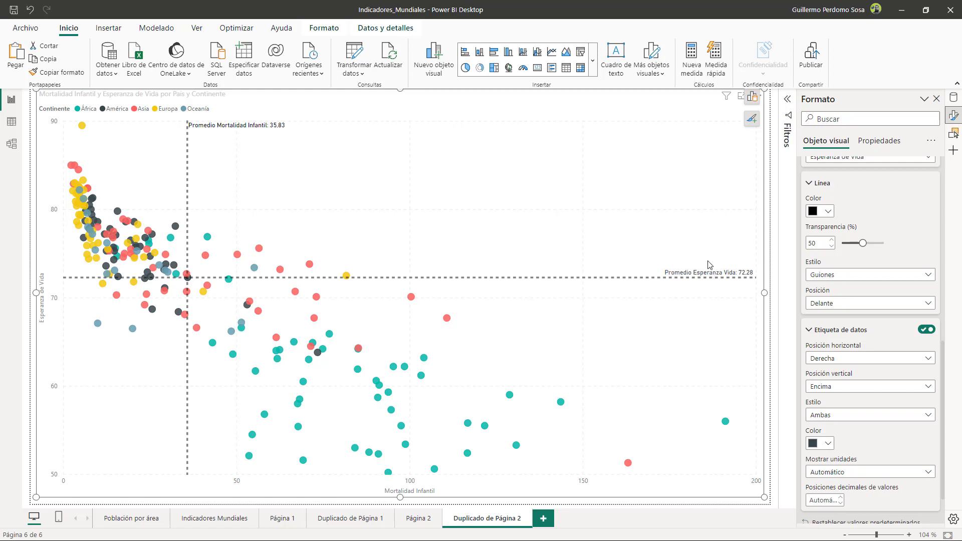
Filter the scatter chart by Continente to Asia only, and deselect Asia again.
{"action": "left_click", "coordinate": [788, 101]}
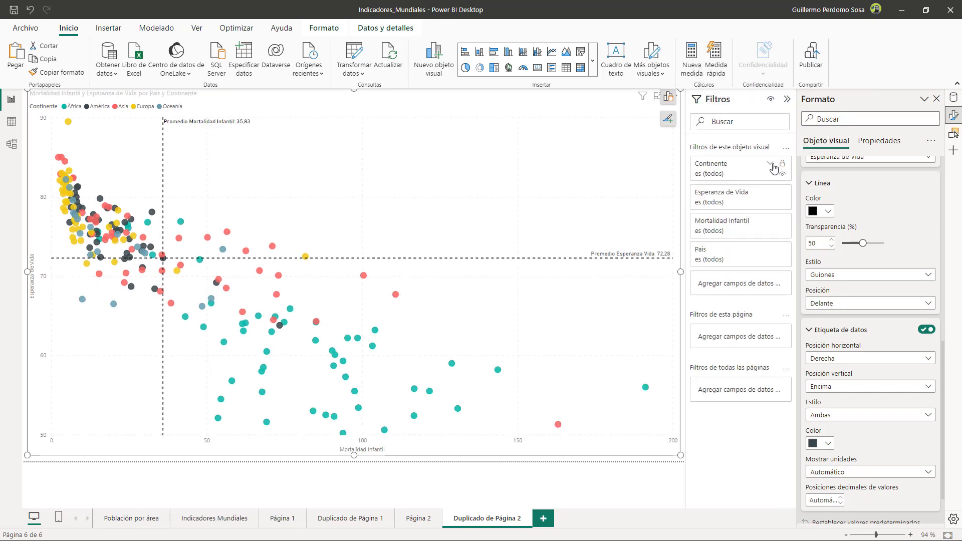
{"action": "left_click", "coordinate": [771, 165]}
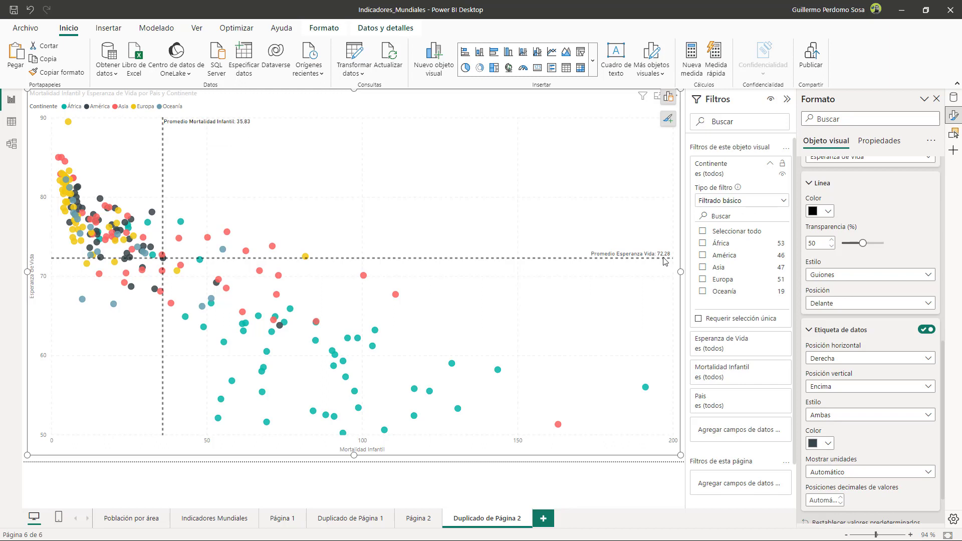
{"action": "left_click", "coordinate": [703, 268]}
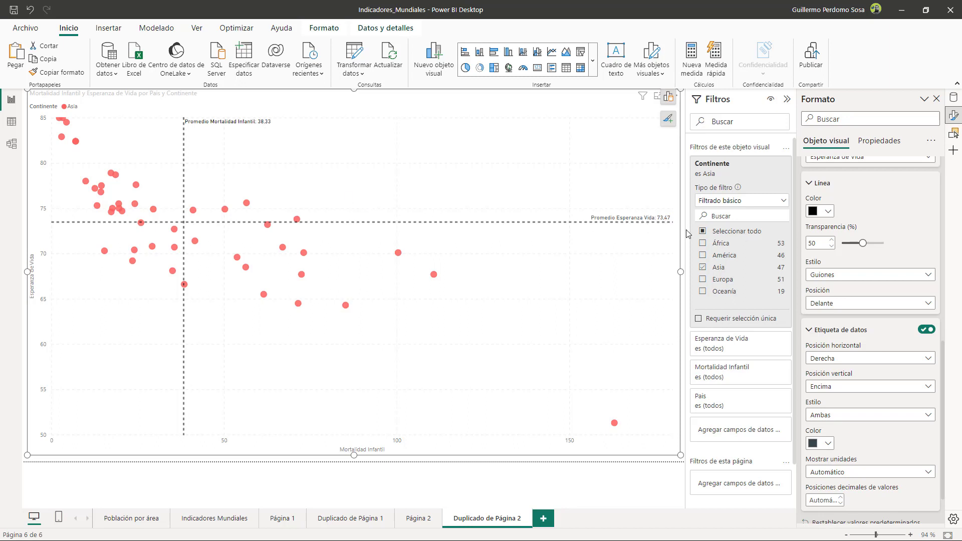
{"action": "left_click", "coordinate": [703, 268]}
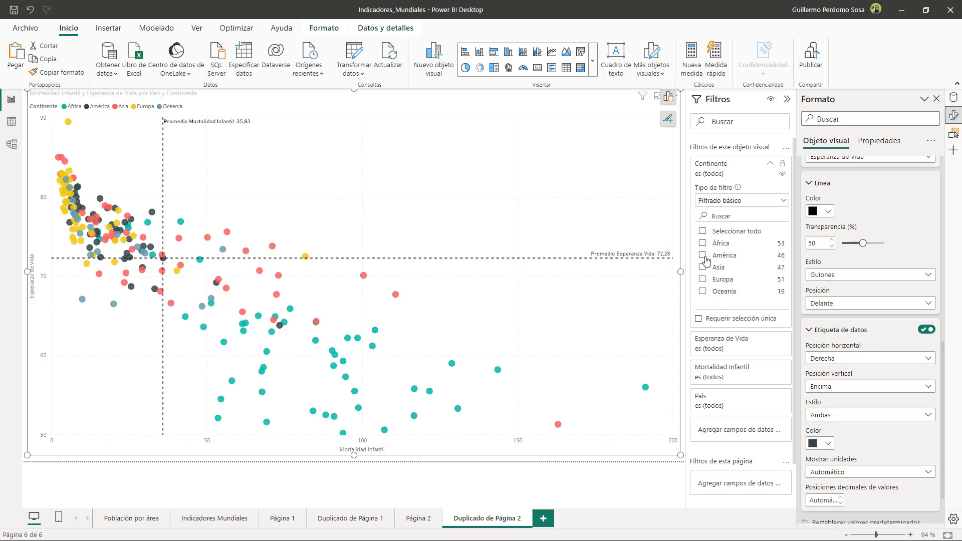
Filter the scatter chart to América and Europa, and clear the Continente filter.
{"action": "left_click", "coordinate": [703, 256]}
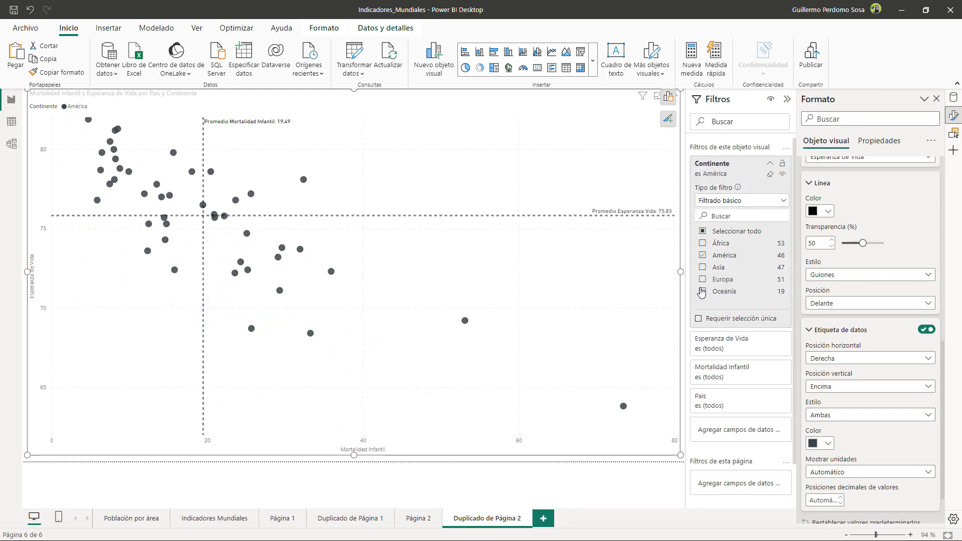
{"action": "left_click", "coordinate": [703, 280]}
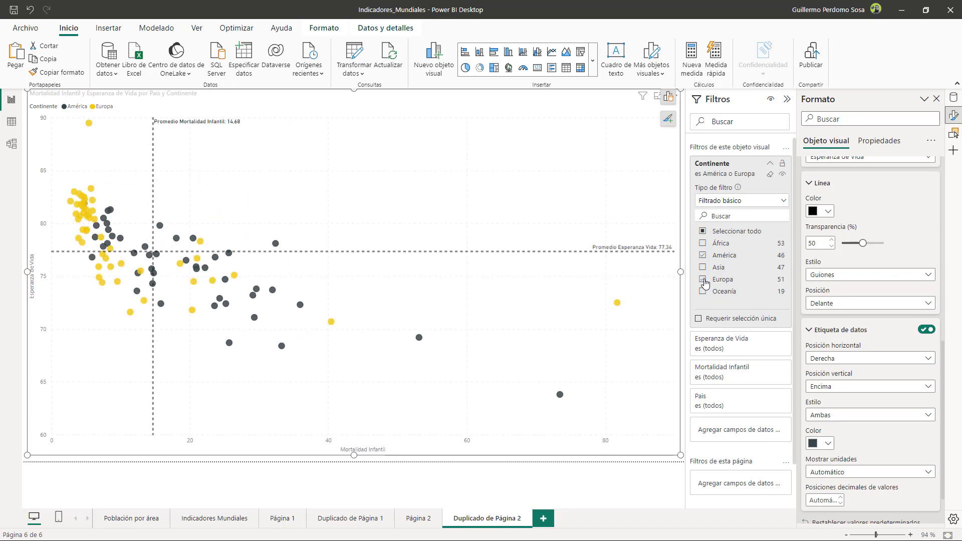
{"action": "left_click", "coordinate": [770, 174]}
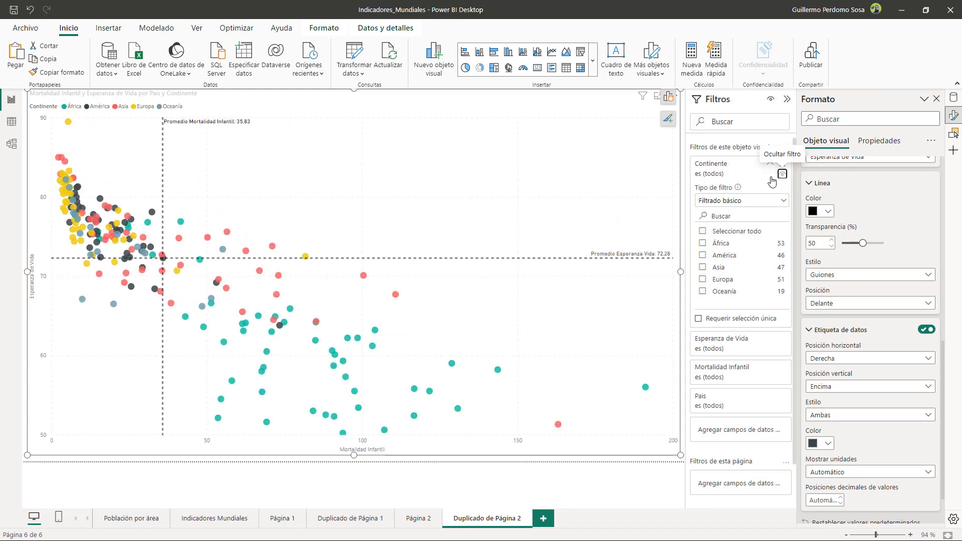
{"action": "left_click", "coordinate": [787, 99]}
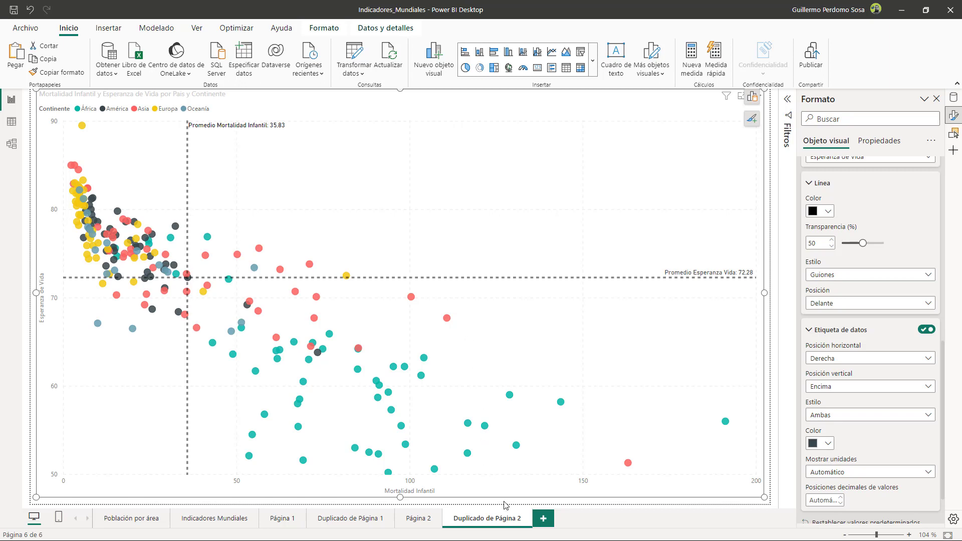
Rename the page Duplicado de Página 2 as Lineas_Promedio.
{"action": "double_click", "coordinate": [485, 522]}
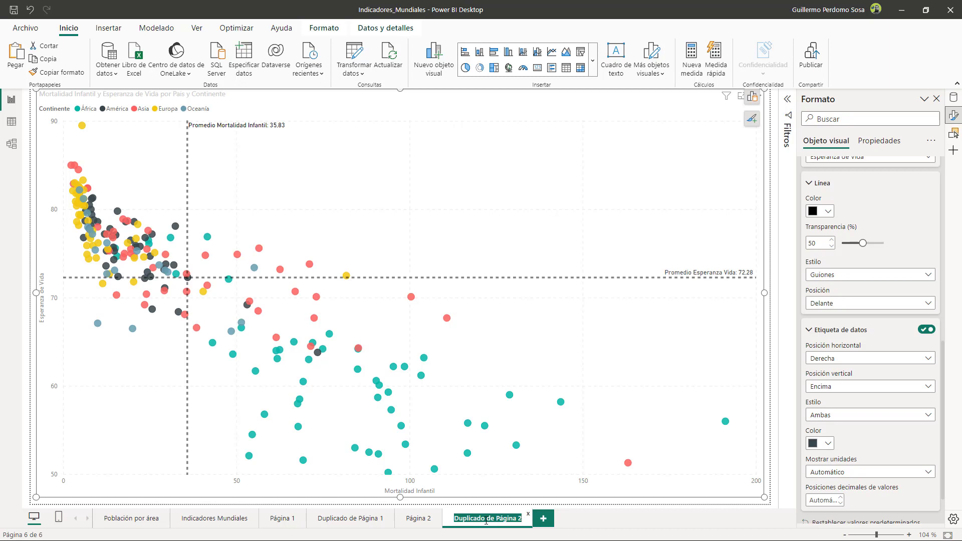
{"action": "key", "text": "BackSpace"}
{"action": "type", "text": "Lineas"}
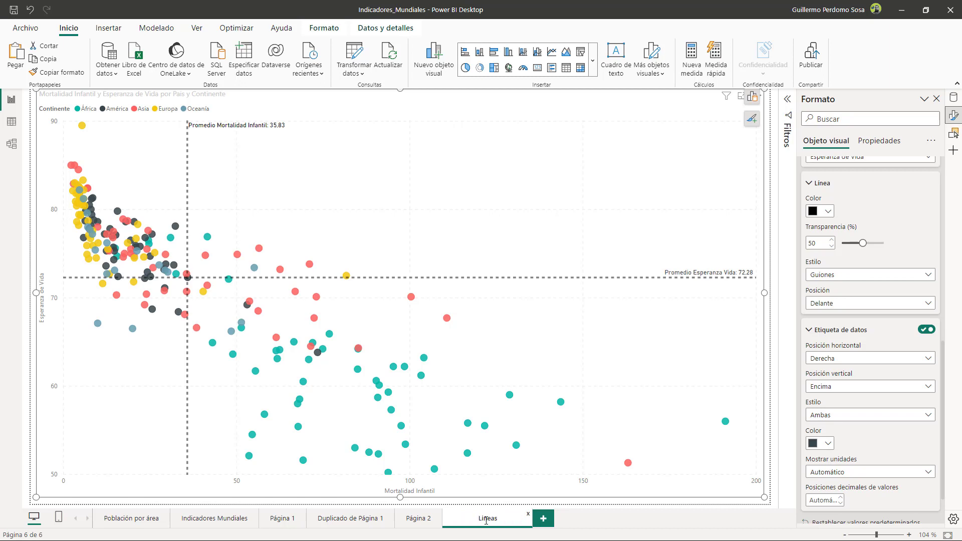
{"action": "type", "text": "_Promedio"}
Rename the page Página 2 as Linea_Tendencia.
{"action": "left_click", "coordinate": [421, 523]}
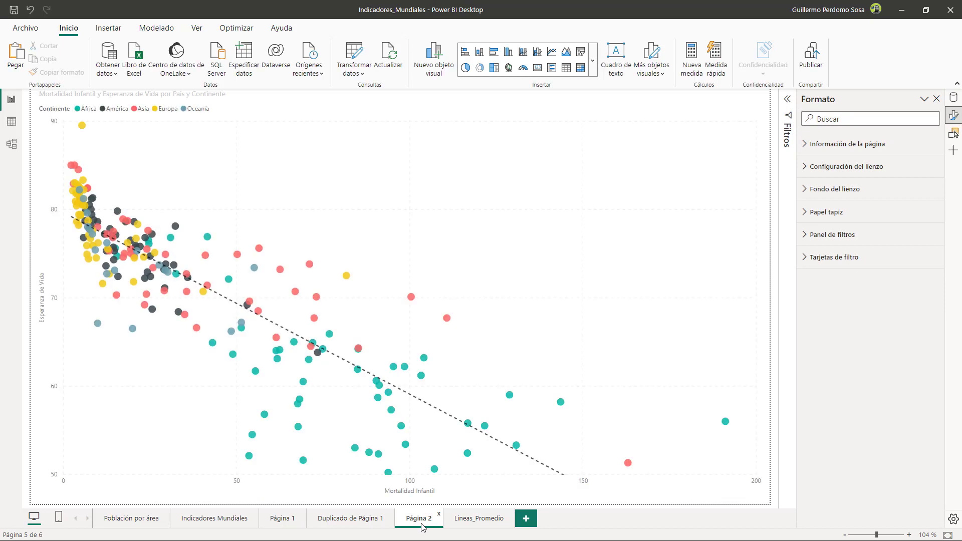
{"action": "double_click", "coordinate": [422, 524]}
{"action": "type", "text": "nea_"}
{"action": "type", "text": " Tendencia"}
Duplicate the Lineas_Promedio page and name the copy Simetría.
{"action": "left_click", "coordinate": [482, 524]}
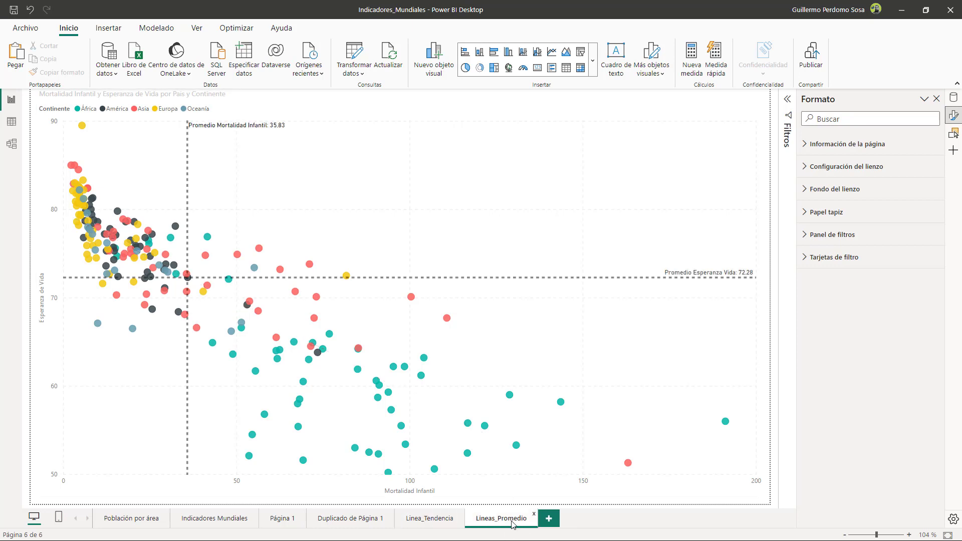
{"action": "right_click", "coordinate": [513, 523]}
{"action": "left_click", "coordinate": [563, 469]}
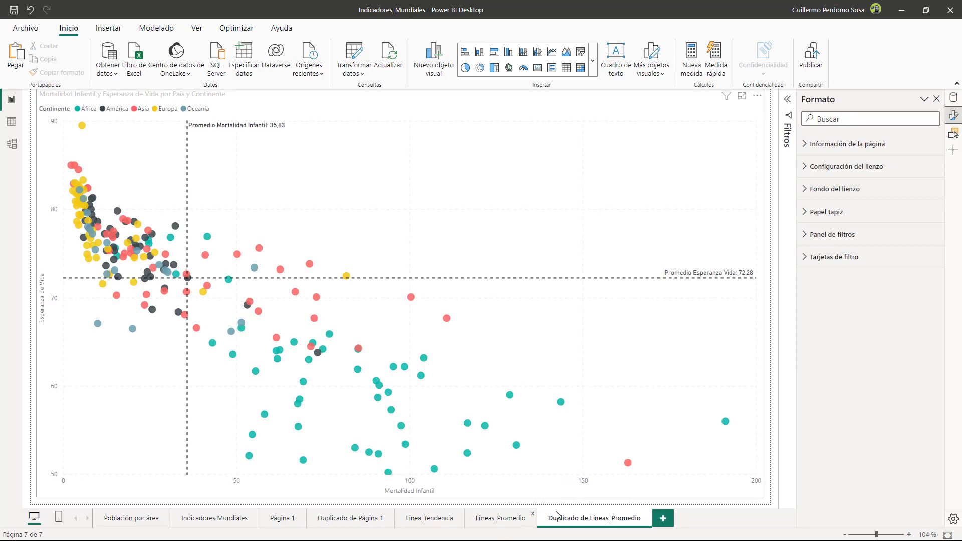
{"action": "double_click", "coordinate": [599, 522]}
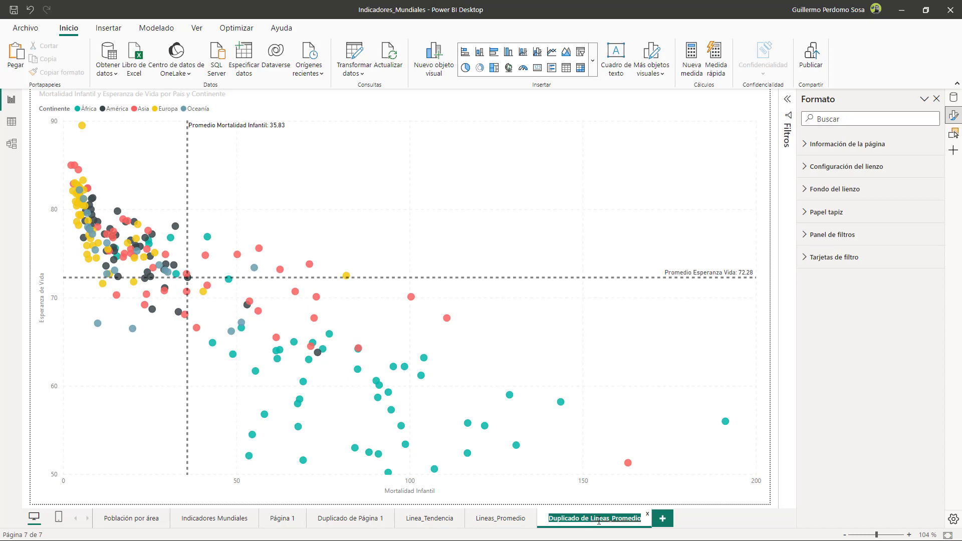
{"action": "type", "text": "Simetría"}
{"action": "key", "text": "Return"}
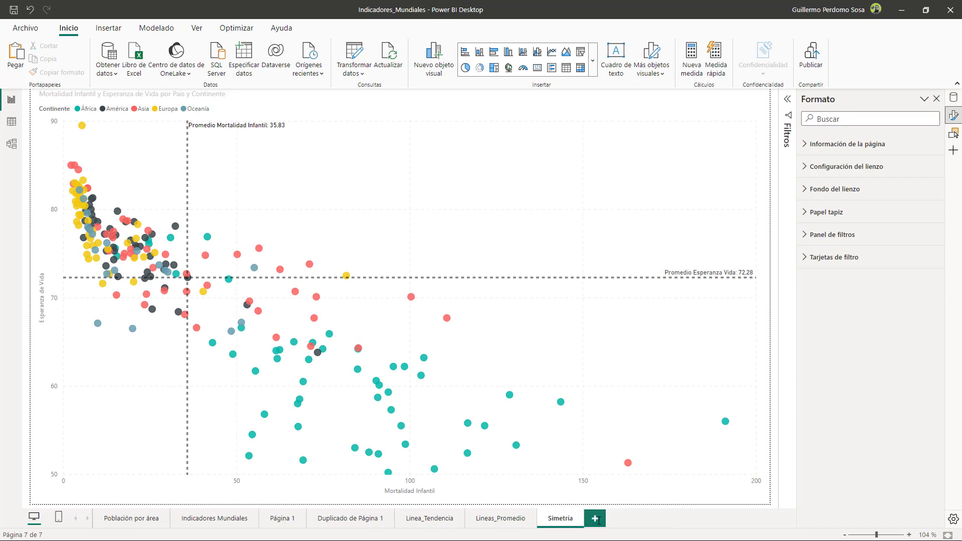
Delete both average reference lines from the scatter chart on the Simetría page and enable its symmetry shading.
{"action": "left_click", "coordinate": [440, 225]}
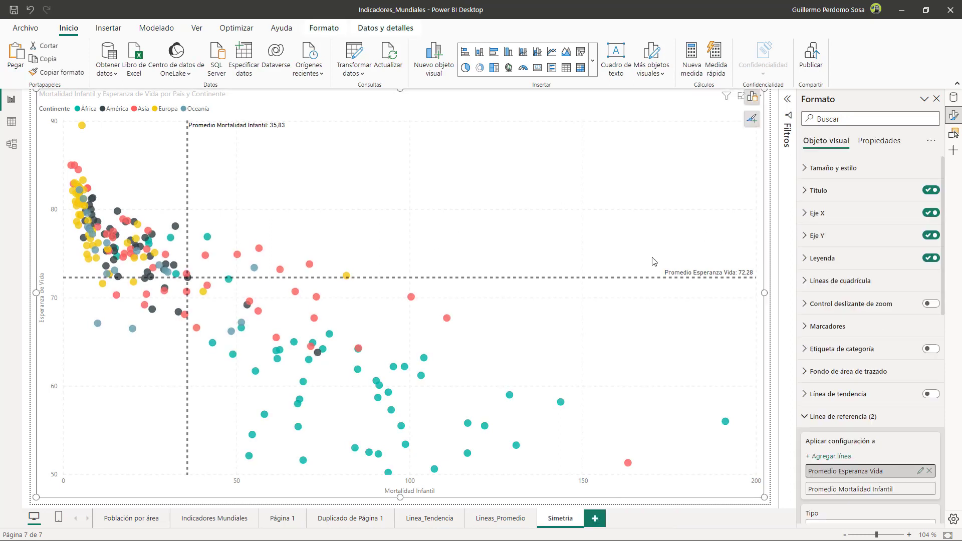
{"action": "scroll", "coordinate": [920, 376], "scroll_direction": "down", "scroll_amount": 2}
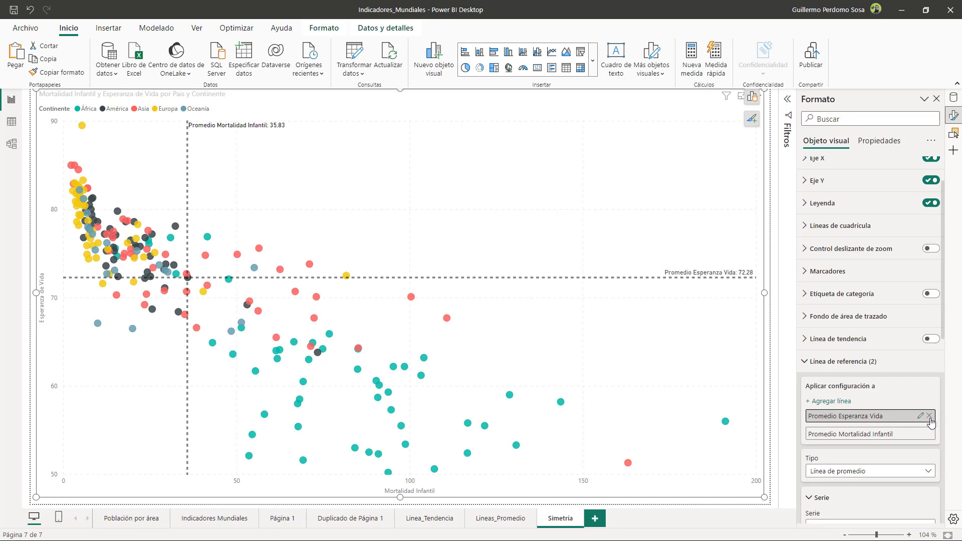
{"action": "left_click", "coordinate": [930, 417]}
{"action": "left_click", "coordinate": [930, 416]}
{"action": "left_click", "coordinate": [806, 369]}
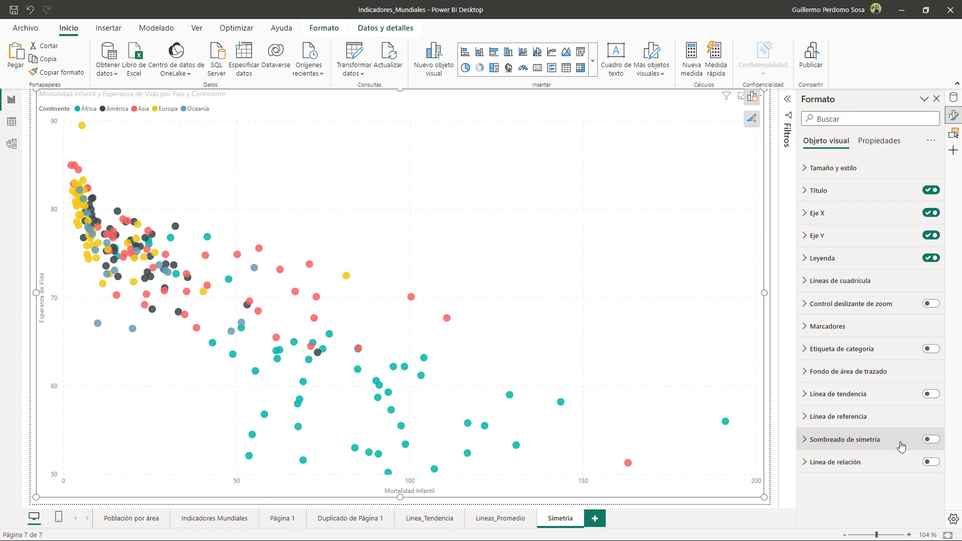
{"action": "left_click", "coordinate": [935, 440]}
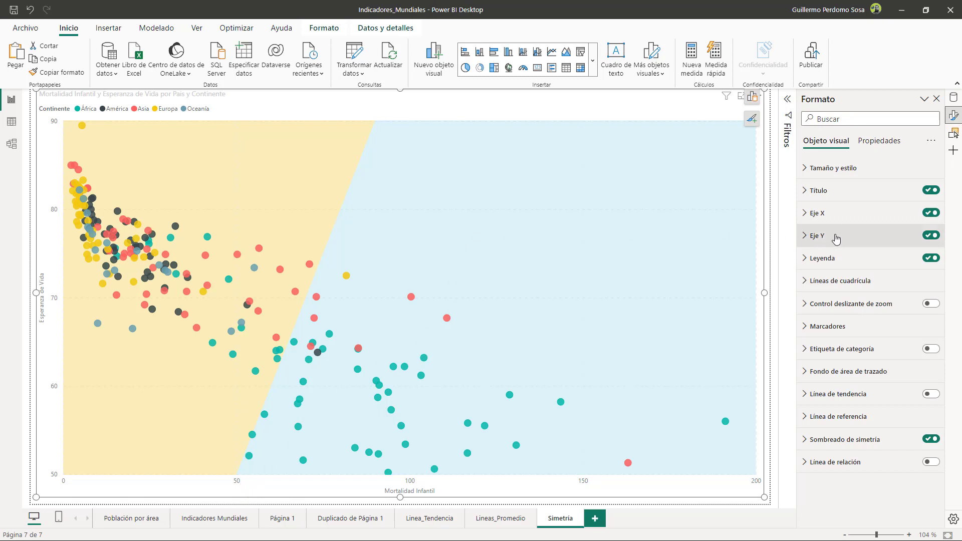
Set the X axis range to a minimum of 0 and a maximum of 200.
{"action": "left_click", "coordinate": [803, 215]}
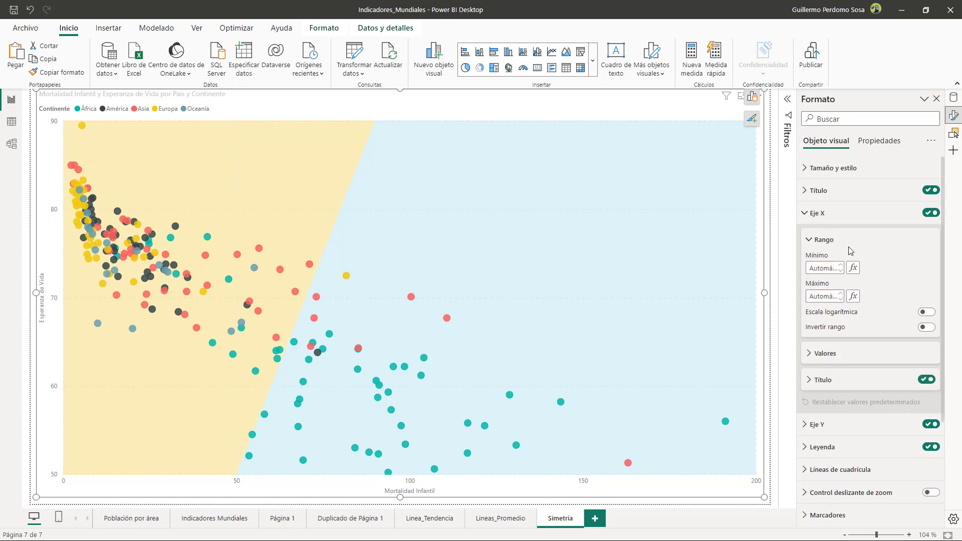
{"action": "left_click", "coordinate": [828, 266]}
{"action": "type", "text": "0"}
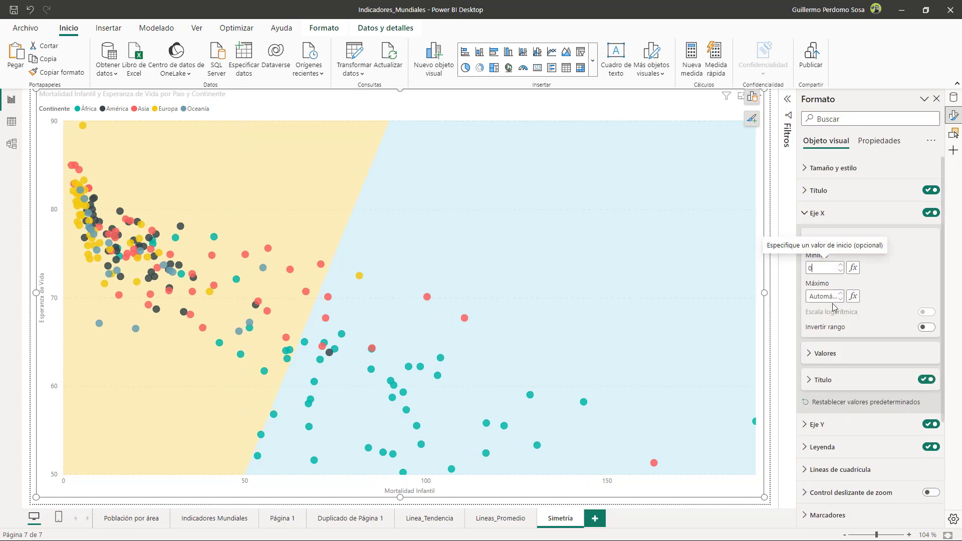
{"action": "left_click", "coordinate": [827, 296]}
{"action": "type", "text": "1"}
{"action": "key", "text": "BackSpace"}
{"action": "type", "text": "200"}
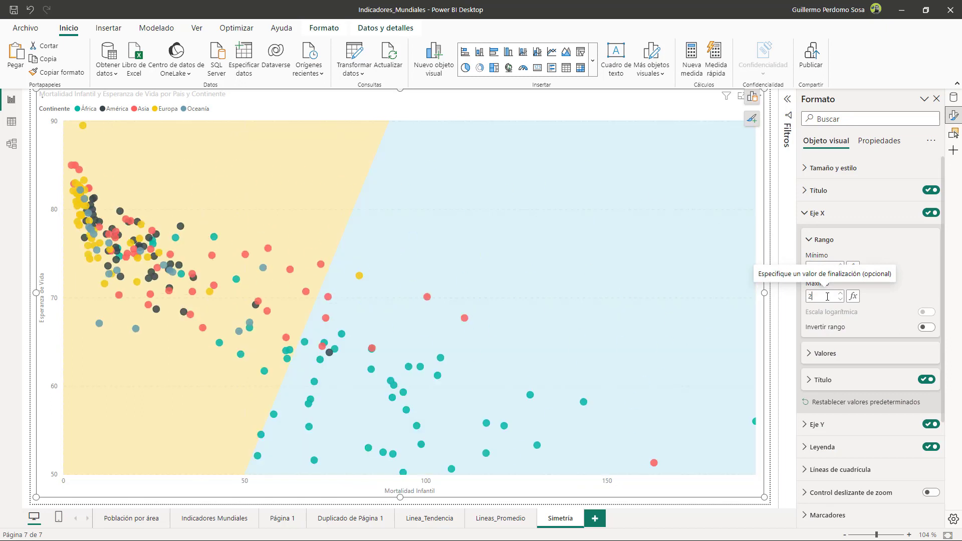
{"action": "left_click", "coordinate": [805, 218]}
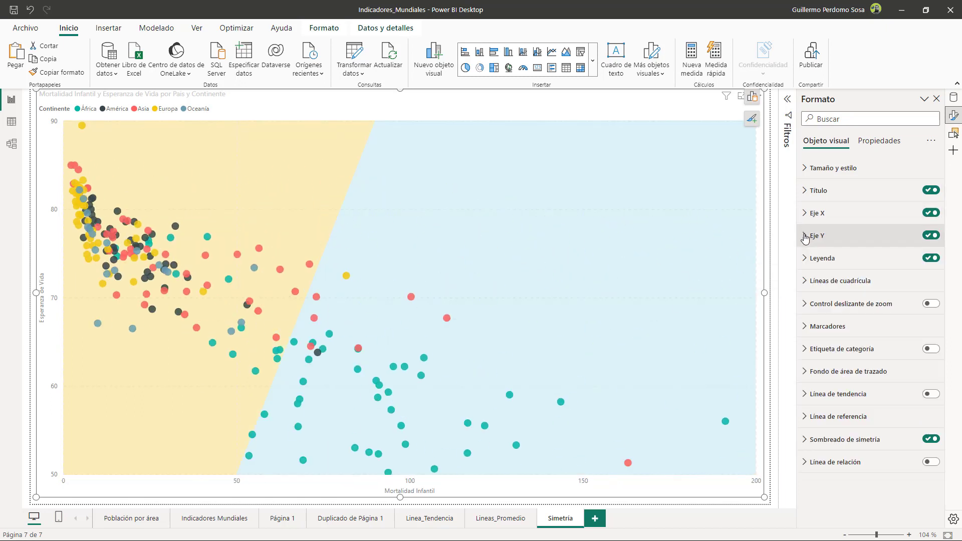
Set the Y axis range to a minimum of 0 and a maximum of 200.
{"action": "left_click", "coordinate": [807, 235]}
{"action": "left_click", "coordinate": [827, 290]}
{"action": "type", "text": "0"}
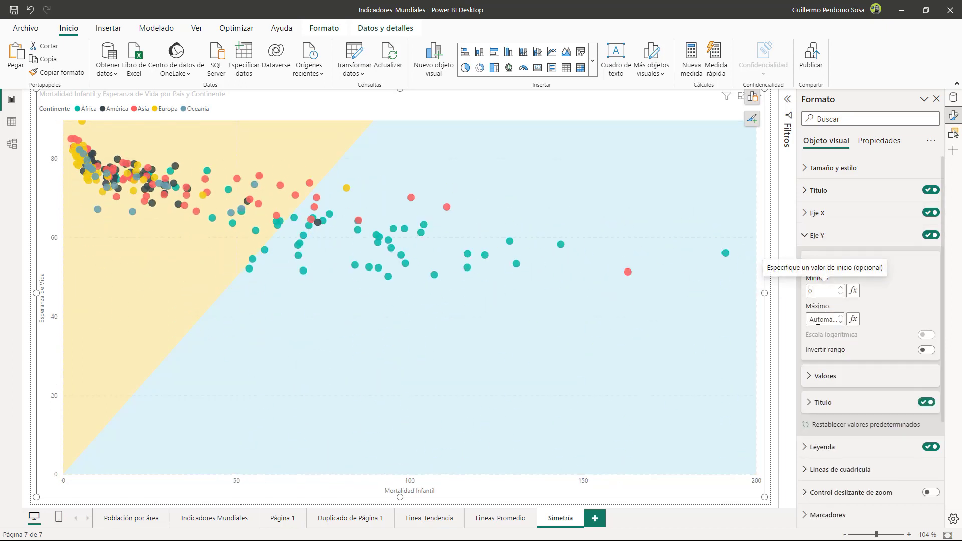
{"action": "left_click", "coordinate": [821, 319]}
{"action": "type", "text": "200"}
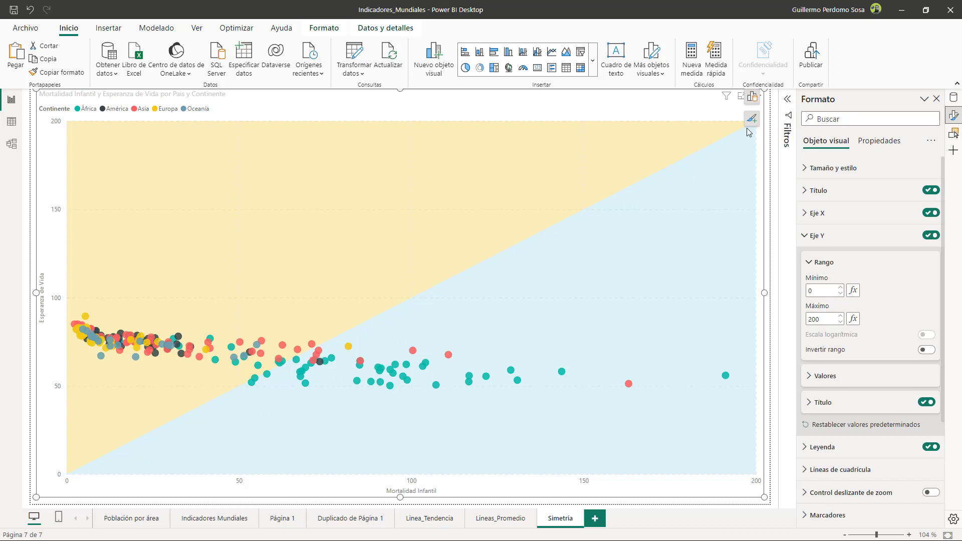
Clear the Y axis minimum and maximum to restore its automatic range.
{"action": "left_click", "coordinate": [825, 288]}
{"action": "key", "text": "BackSpace"}
{"action": "left_click", "coordinate": [832, 319]}
{"action": "key", "text": "BackSpace"}
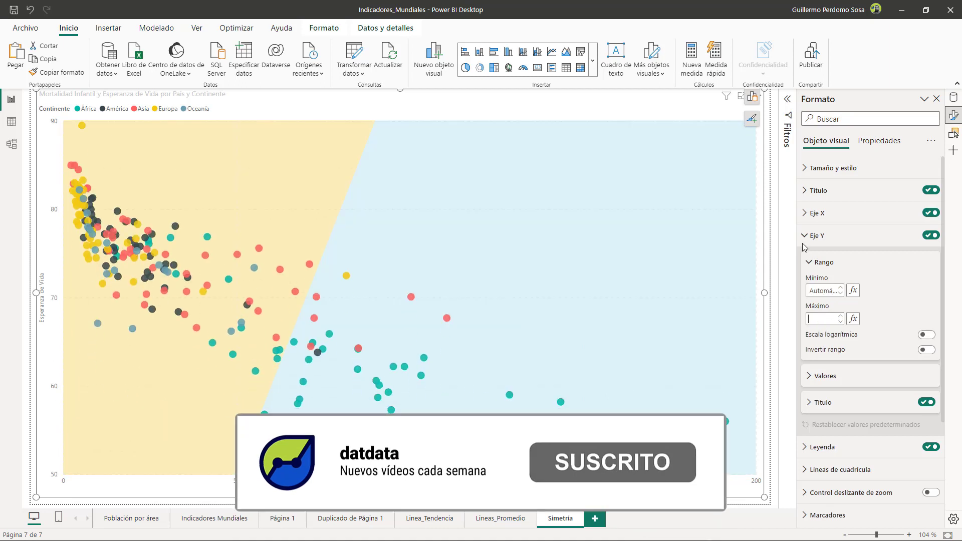
{"action": "left_click", "coordinate": [805, 244]}
Clear the X axis minimum and maximum to restore its automatic range.
{"action": "left_click", "coordinate": [806, 216]}
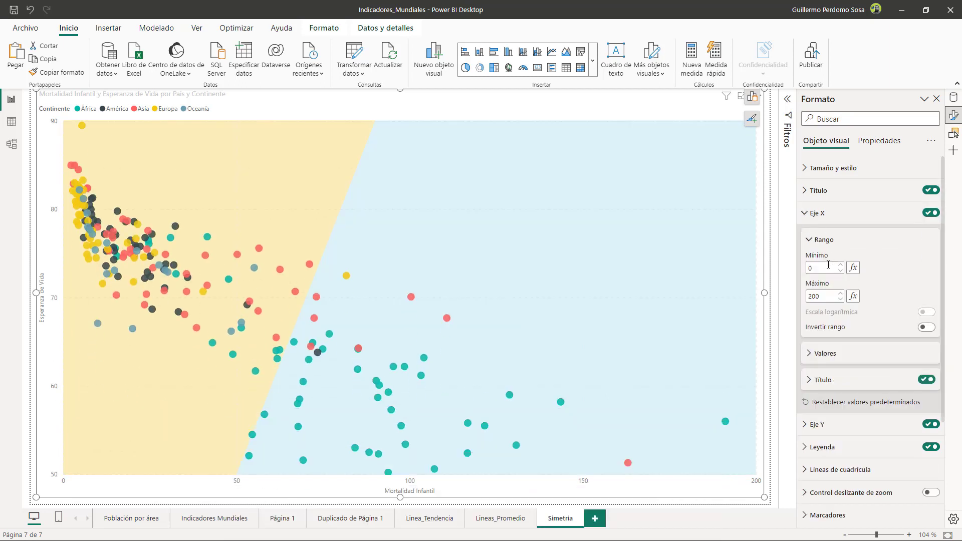
{"action": "left_click", "coordinate": [826, 268]}
{"action": "key", "text": "BackSpace"}
{"action": "left_click", "coordinate": [827, 297]}
{"action": "key", "text": "BackSpace"}
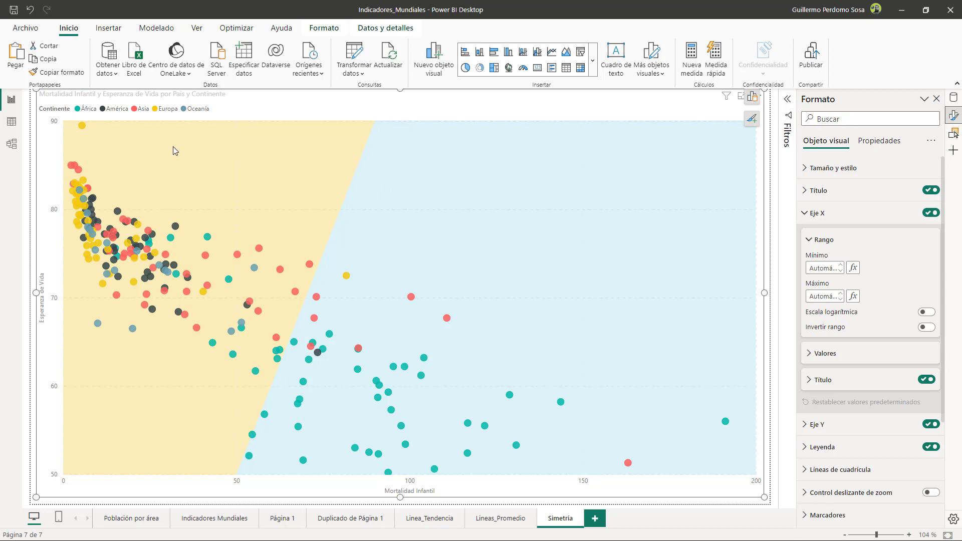
{"action": "mouse_move", "coordinate": [137, 224]}
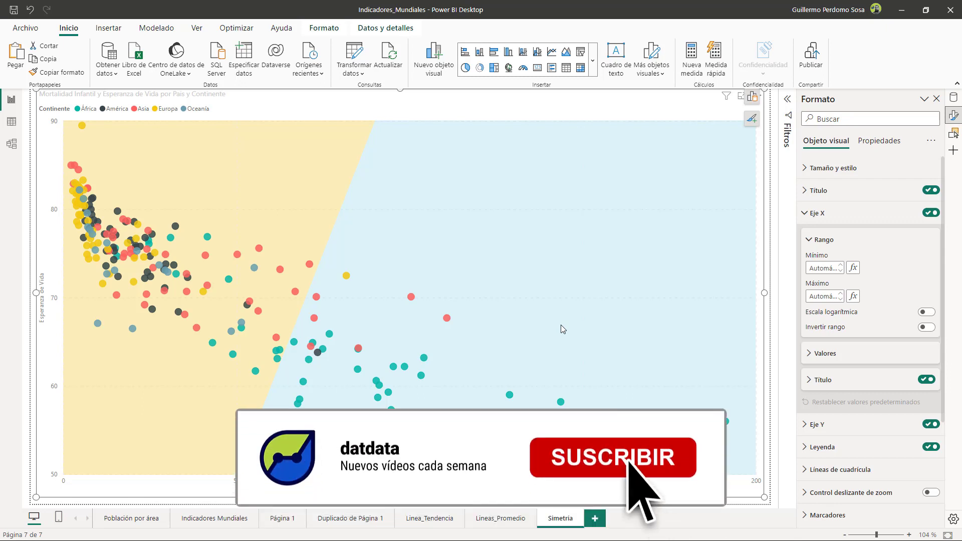
Increase the transparency of the scatter chart's symmetry shading slightly.
{"action": "scroll", "coordinate": [854, 363], "scroll_direction": "down", "scroll_amount": 3}
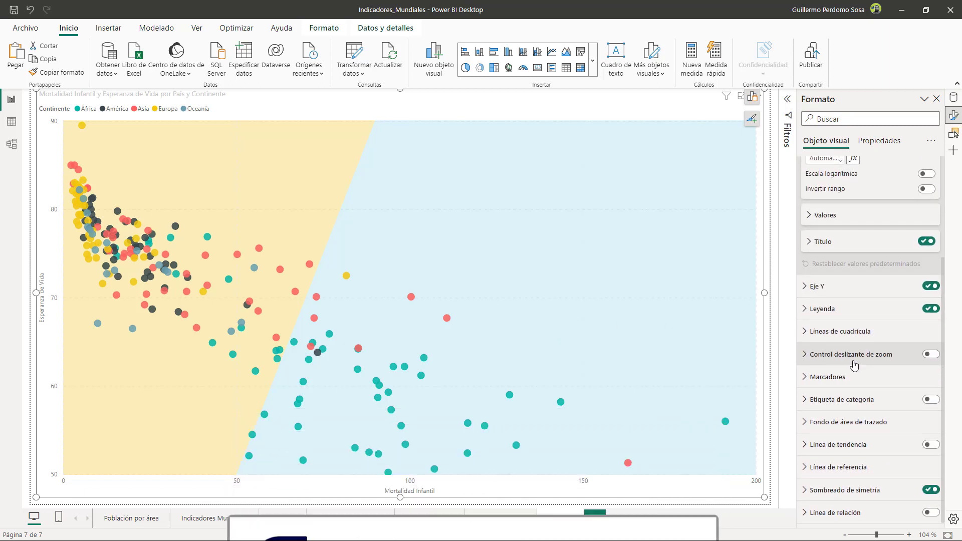
{"action": "left_click", "coordinate": [846, 490]}
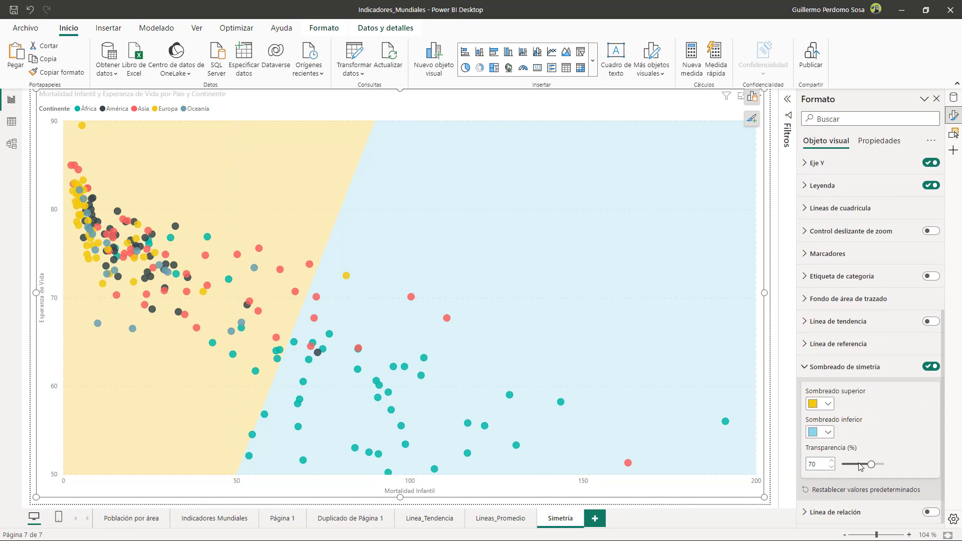
{"action": "mouse_move", "coordinate": [871, 464]}
{"action": "left_mouse_down"}
{"action": "mouse_move", "coordinate": [854, 465]}
{"action": "mouse_move", "coordinate": [872, 464]}
{"action": "left_mouse_up"}
{"action": "left_click", "coordinate": [845, 367]}
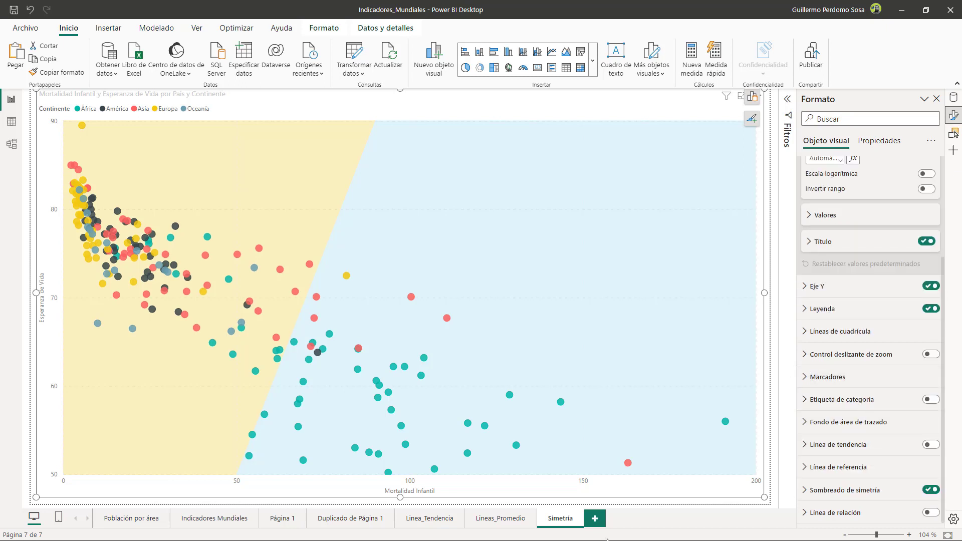
Duplicate the Simetría page and turn off symmetry shading on the copy's scatter chart.
{"action": "right_click", "coordinate": [566, 518]}
{"action": "left_click", "coordinate": [606, 468]}
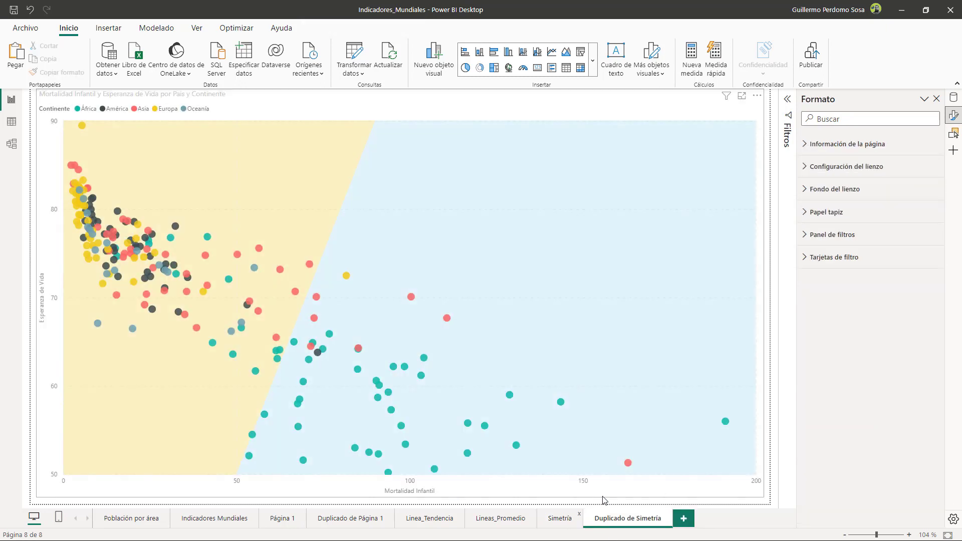
{"action": "double_click", "coordinate": [645, 521]}
{"action": "left_click", "coordinate": [610, 312]}
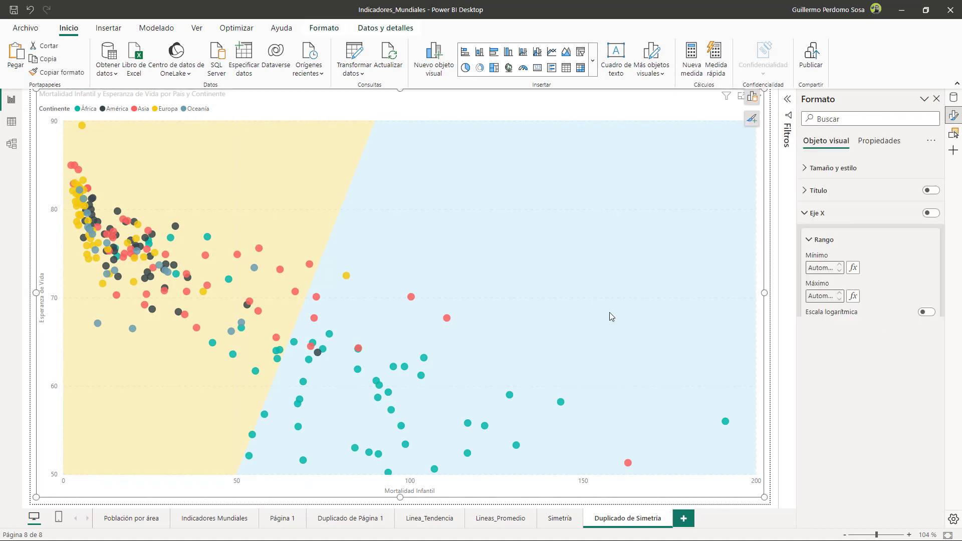
{"action": "scroll", "coordinate": [871, 446], "scroll_direction": "down", "scroll_amount": 3}
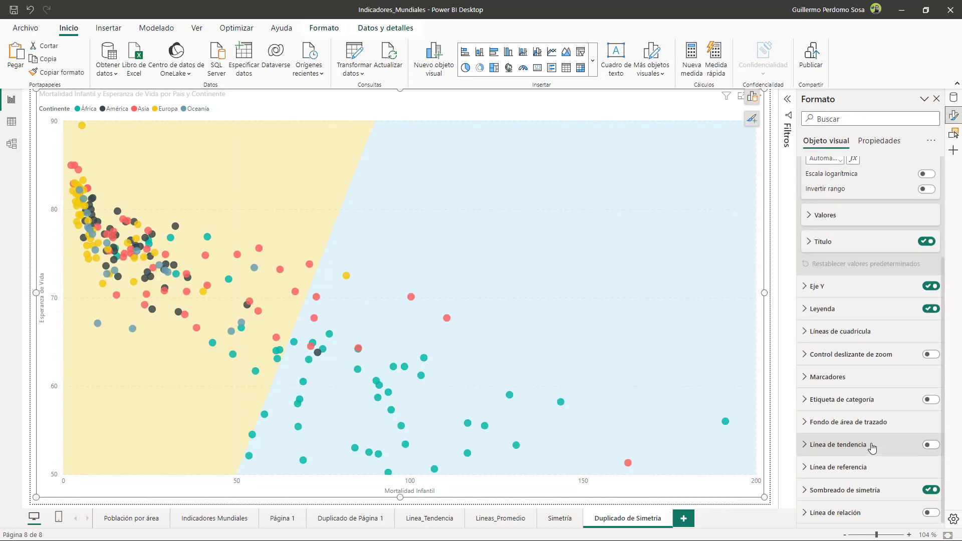
{"action": "left_click", "coordinate": [930, 491]}
Remove the Continente field from the scatter chart's legend on the duplicated page.
{"action": "left_click", "coordinate": [753, 99]}
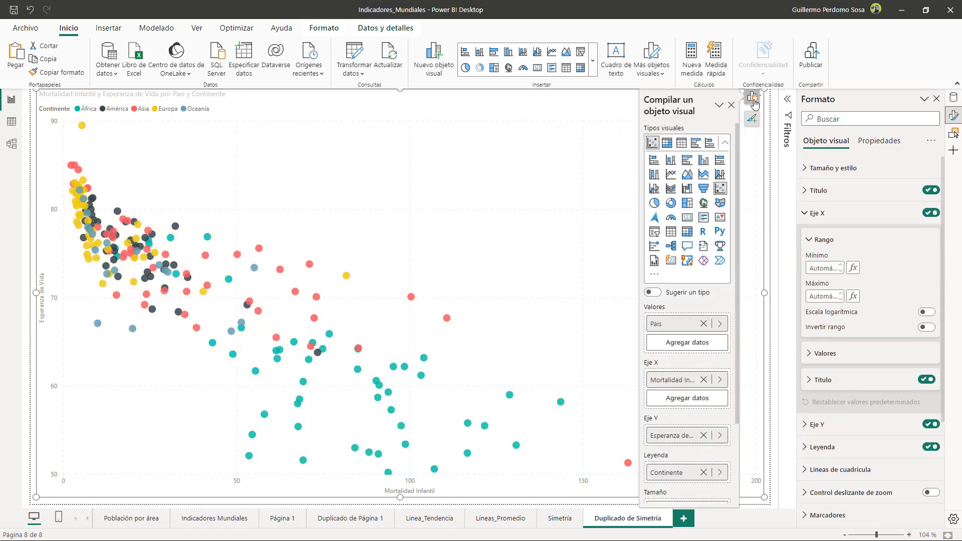
{"action": "scroll", "coordinate": [696, 373], "scroll_direction": "down", "scroll_amount": 2}
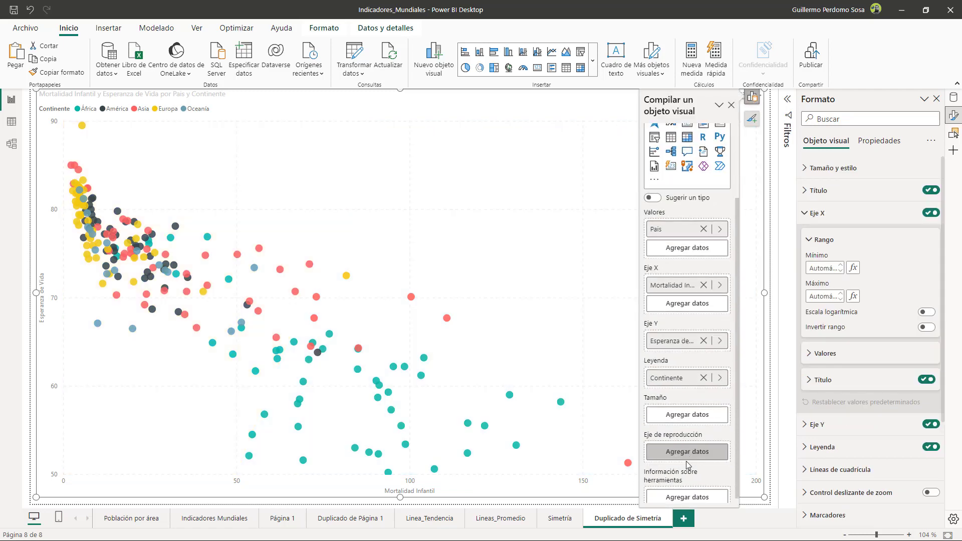
{"action": "left_click", "coordinate": [704, 374]}
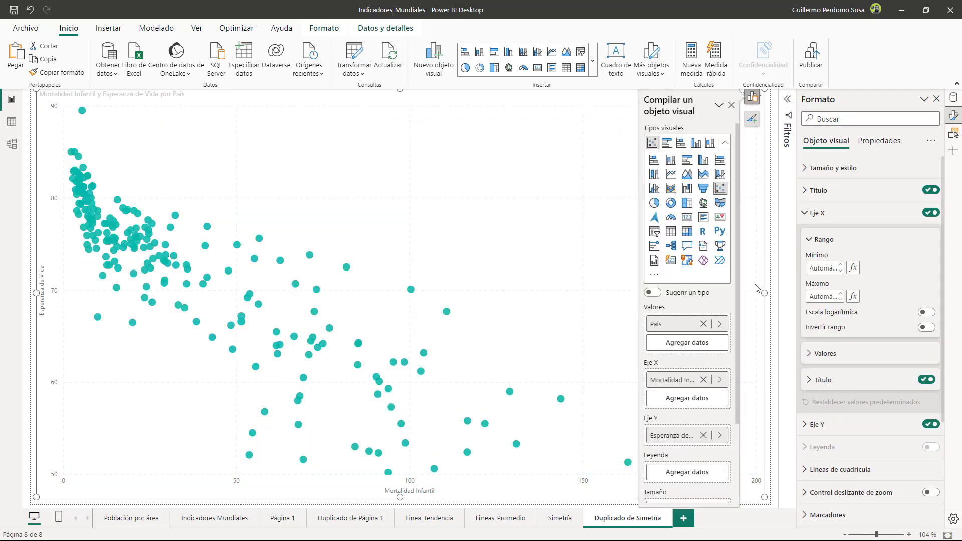
{"action": "left_click", "coordinate": [751, 119]}
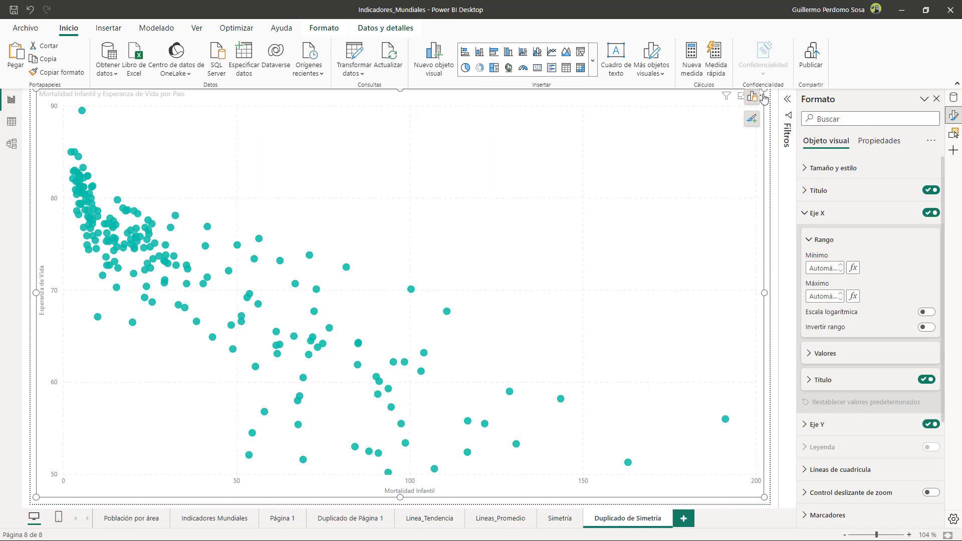
Shrink the scatter chart slightly and find clusters automatically for Pais, keeping the default name and automatic number of clusters.
{"action": "left_click_drag", "start_coordinate": [765, 90], "coordinate": [751, 100]}
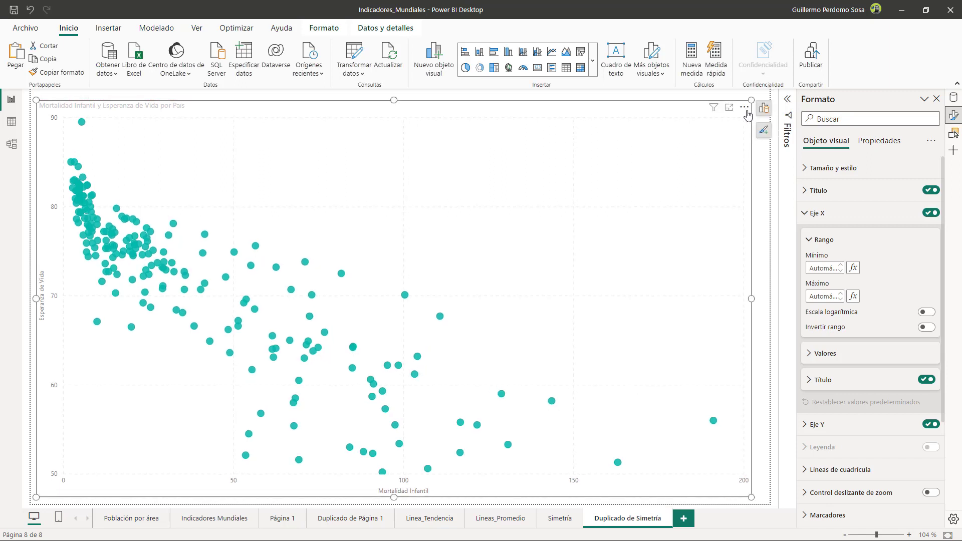
{"action": "left_click", "coordinate": [745, 108]}
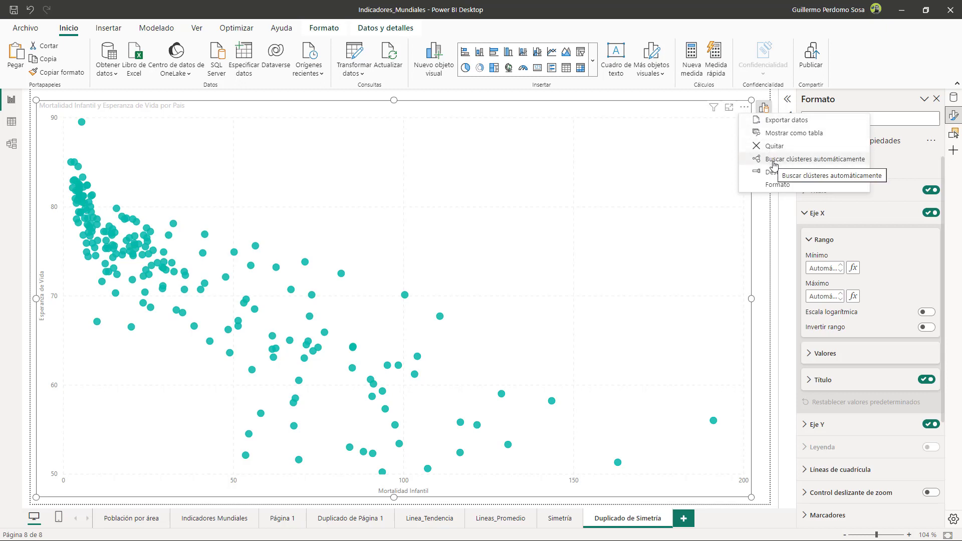
{"action": "left_click", "coordinate": [774, 160]}
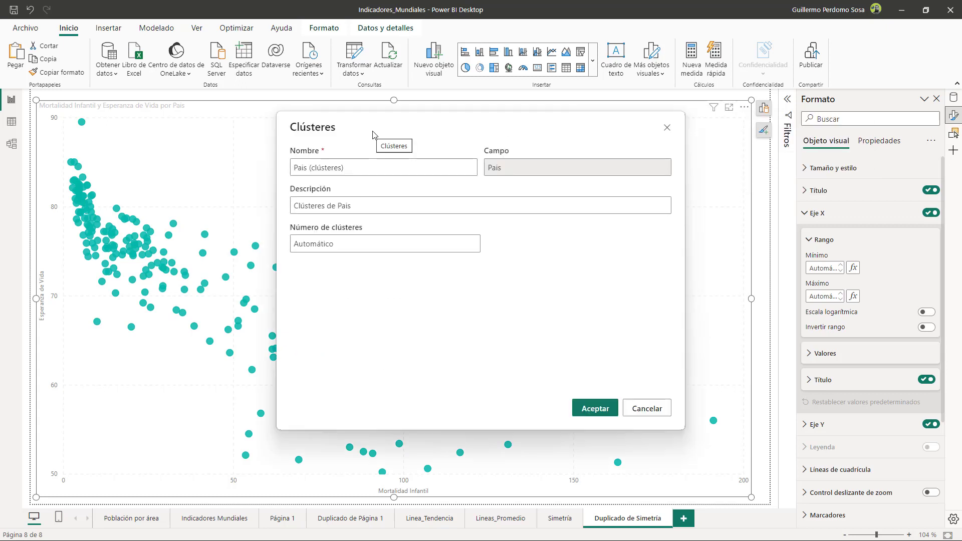
{"action": "left_click", "coordinate": [363, 167]}
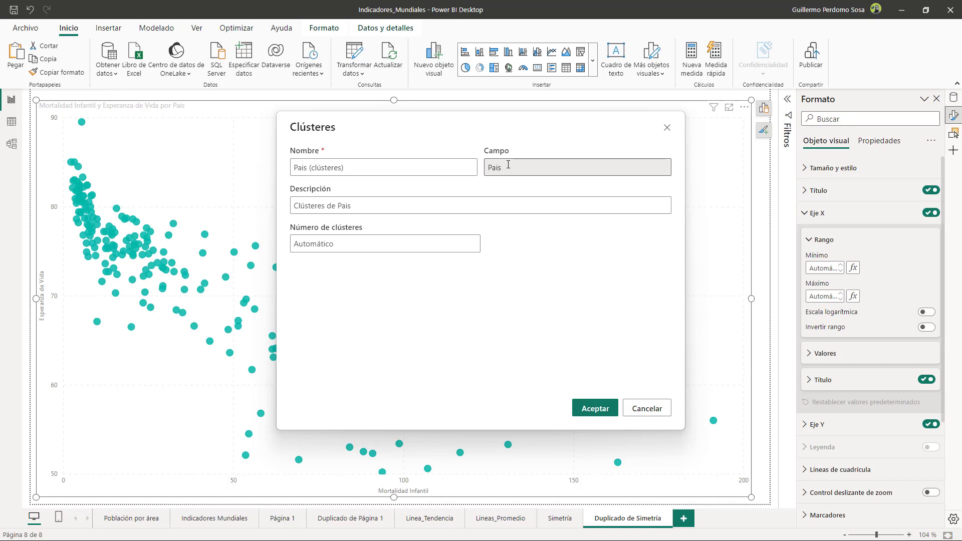
{"action": "left_click", "coordinate": [368, 245]}
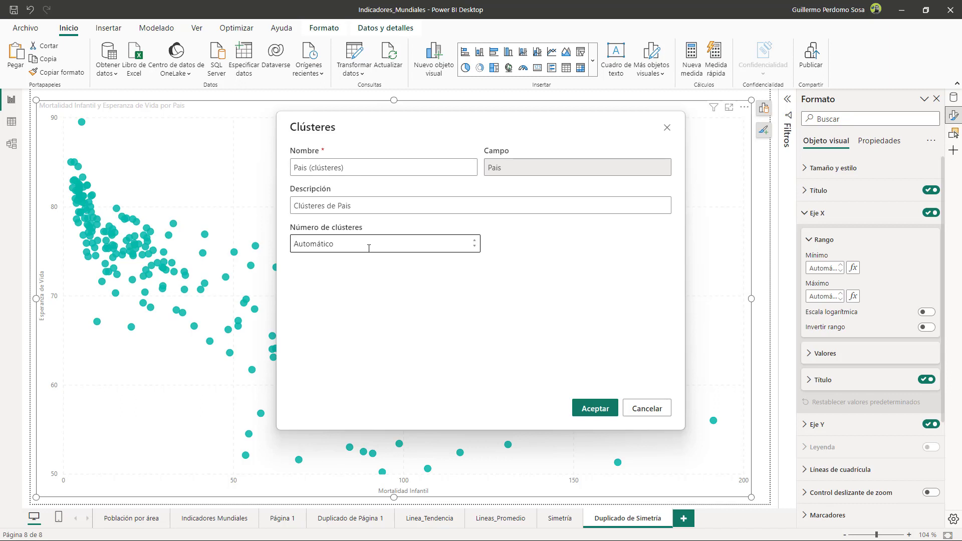
{"action": "left_click", "coordinate": [595, 410]}
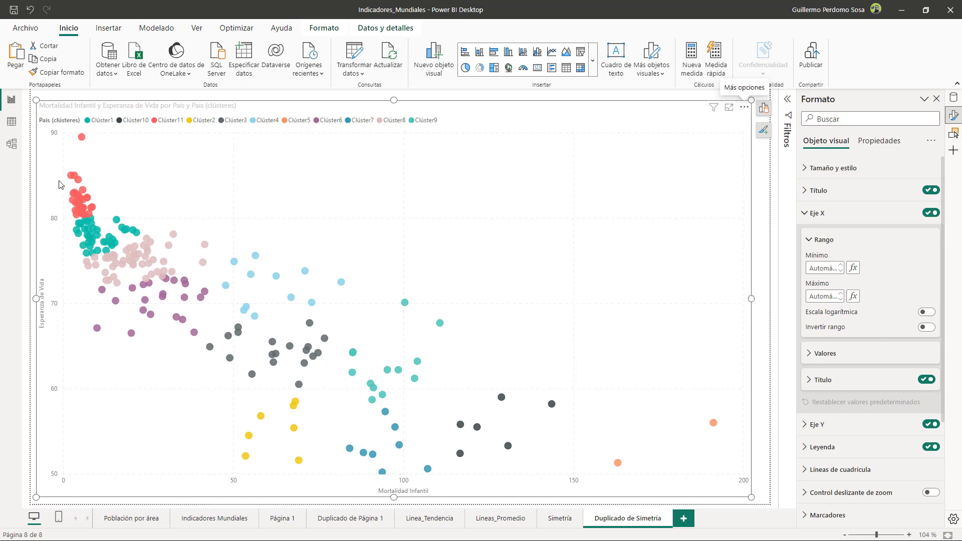
Edit the Pais (clústeres) field in the Paises table and set its number of clusters to 5.
{"action": "left_click", "coordinate": [954, 98]}
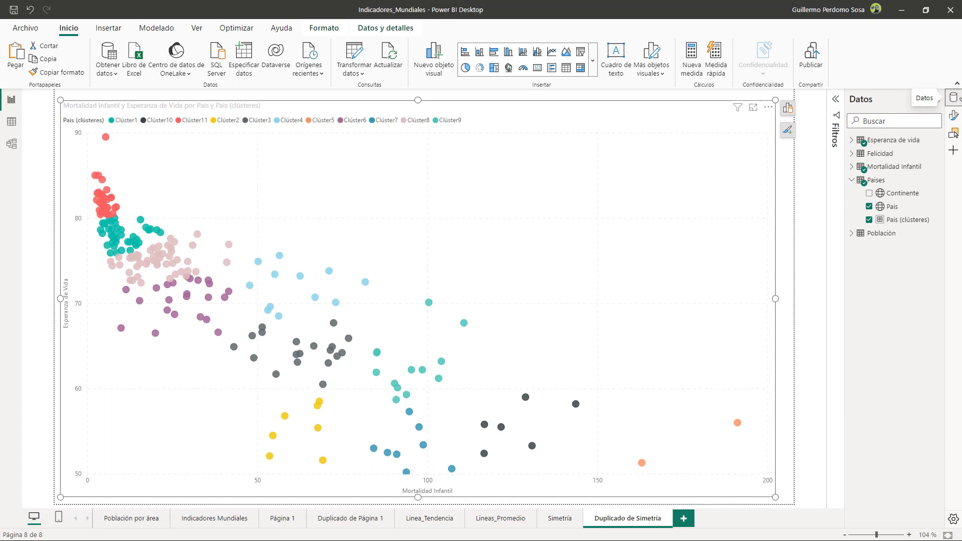
{"action": "right_click", "coordinate": [901, 227]}
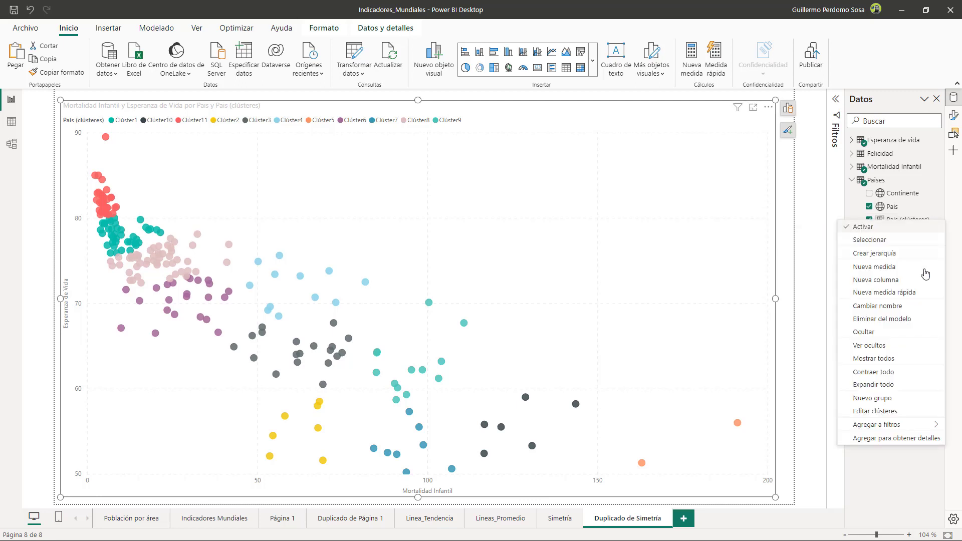
{"action": "left_click", "coordinate": [887, 412]}
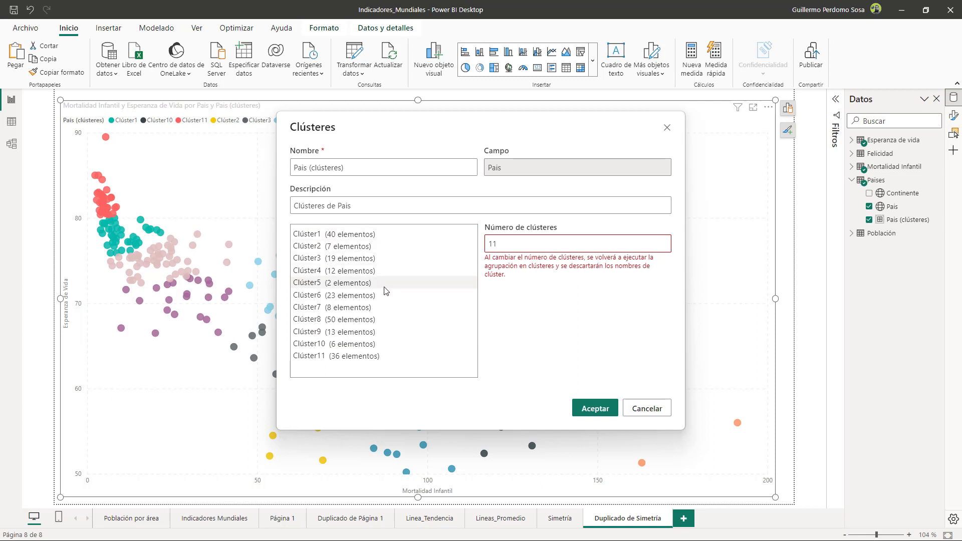
{"action": "left_click", "coordinate": [511, 241]}
{"action": "key", "text": "BackSpace"}
{"action": "key", "text": "BackSpace"}
{"action": "type", "text": "5"}
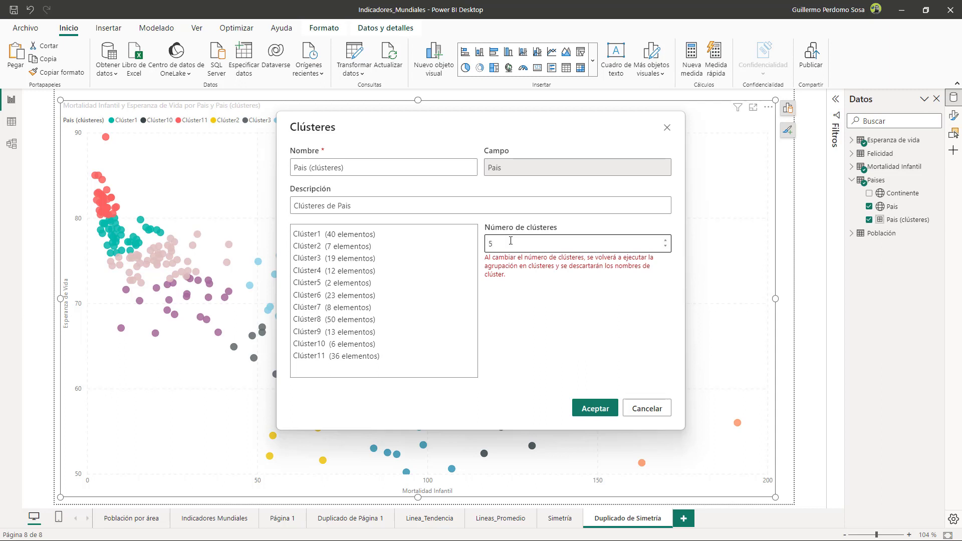
{"action": "left_click", "coordinate": [596, 408]}
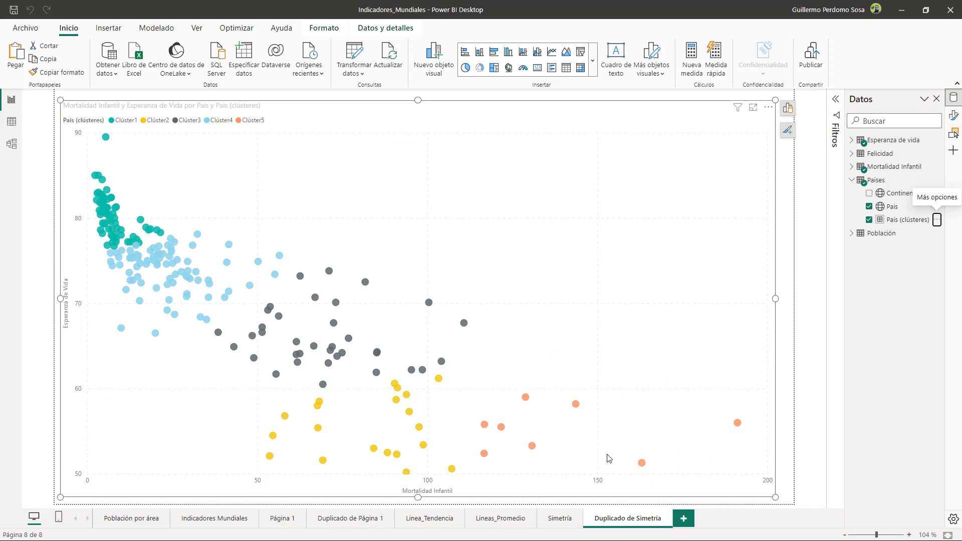
Shorten the scatter chart and add a slicer below it using the Pais (clústeres) field.
{"action": "left_click_drag", "start_coordinate": [775, 497], "coordinate": [790, 371]}
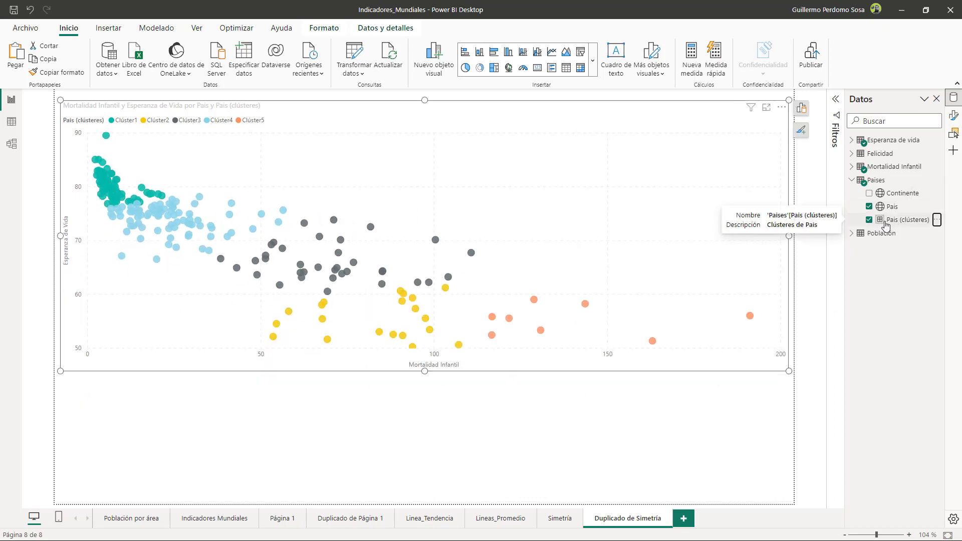
{"action": "left_click", "coordinate": [741, 400]}
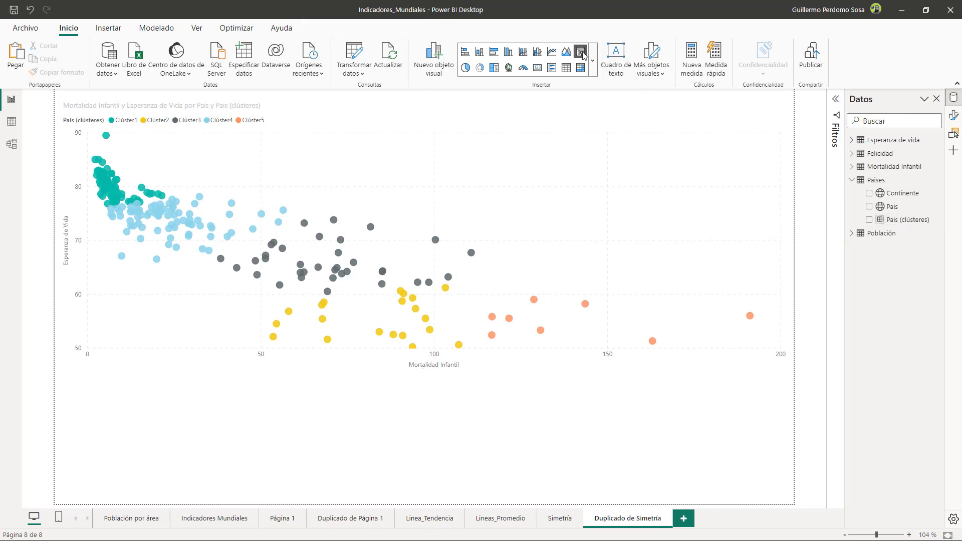
{"action": "left_click", "coordinate": [581, 52]}
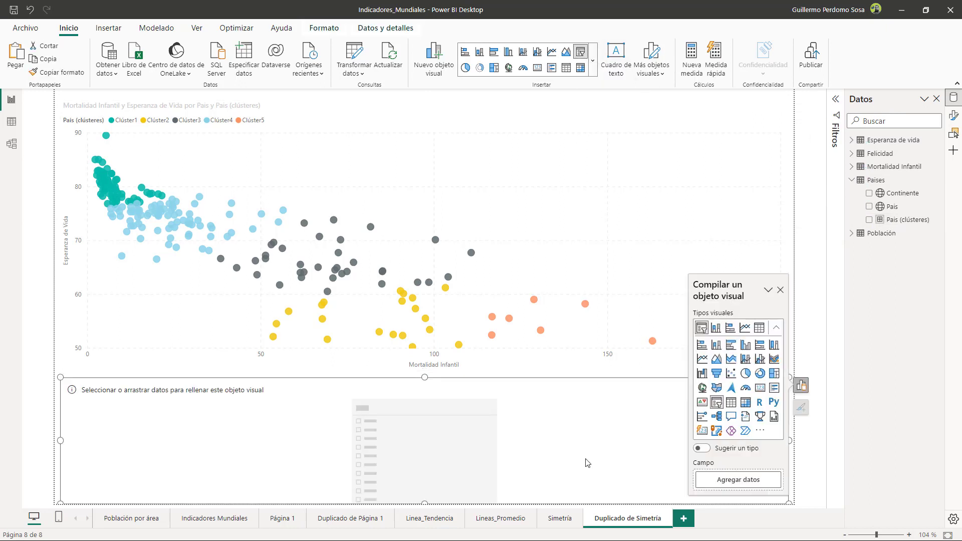
{"action": "left_click", "coordinate": [716, 476]}
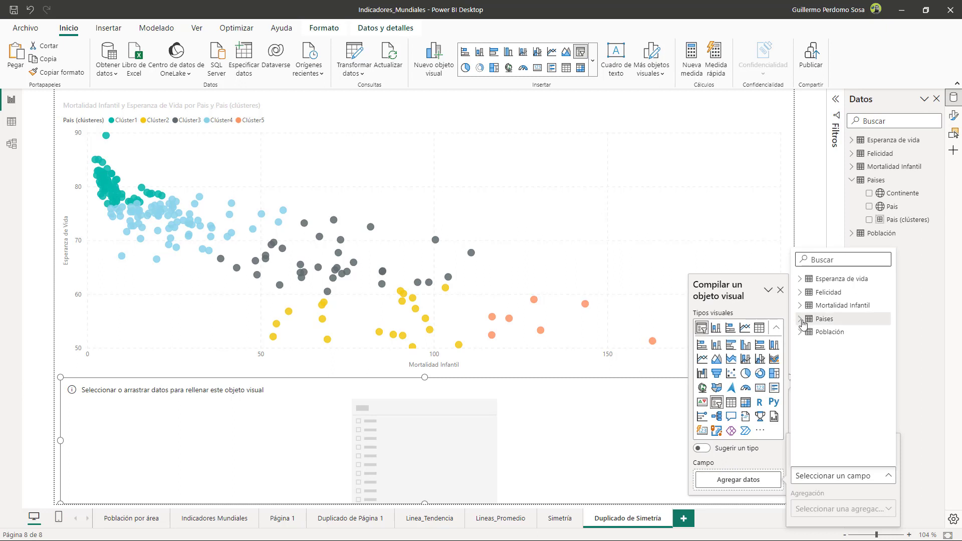
{"action": "left_click", "coordinate": [802, 321]}
{"action": "left_click", "coordinate": [839, 360]}
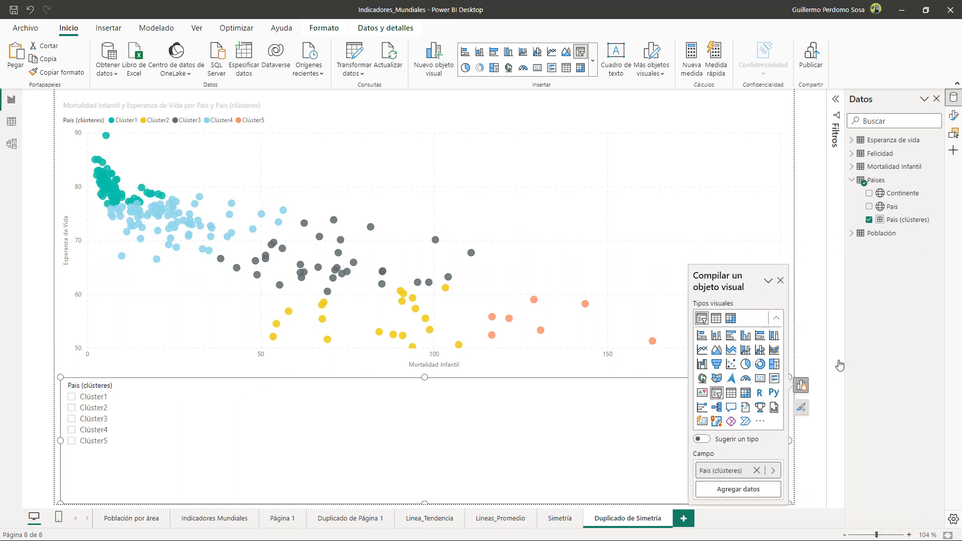
{"action": "left_click", "coordinate": [782, 284]}
Edit the Pais (clústeres) clusters and rename the first three as Grupo1, Grupo2 and Grupo3.
{"action": "left_click", "coordinate": [939, 219]}
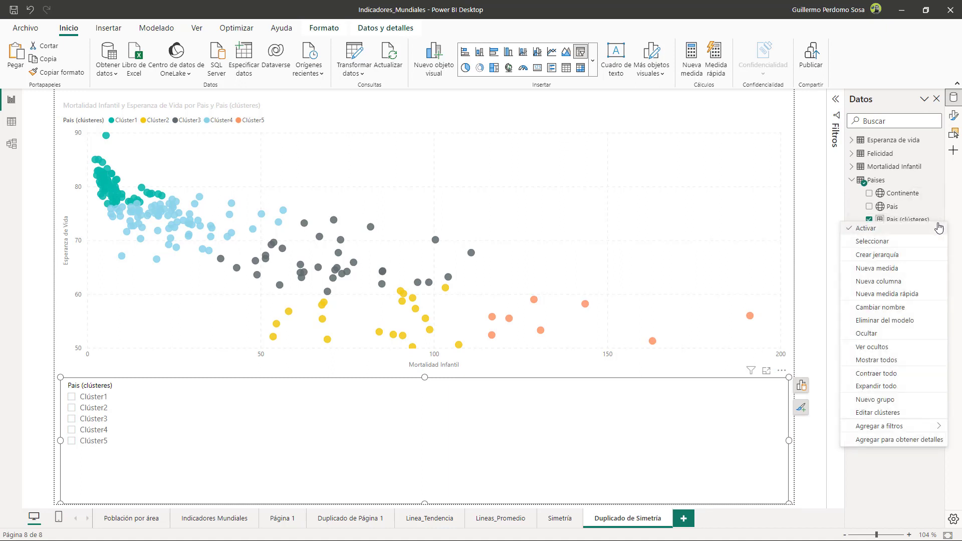
{"action": "left_click", "coordinate": [896, 414]}
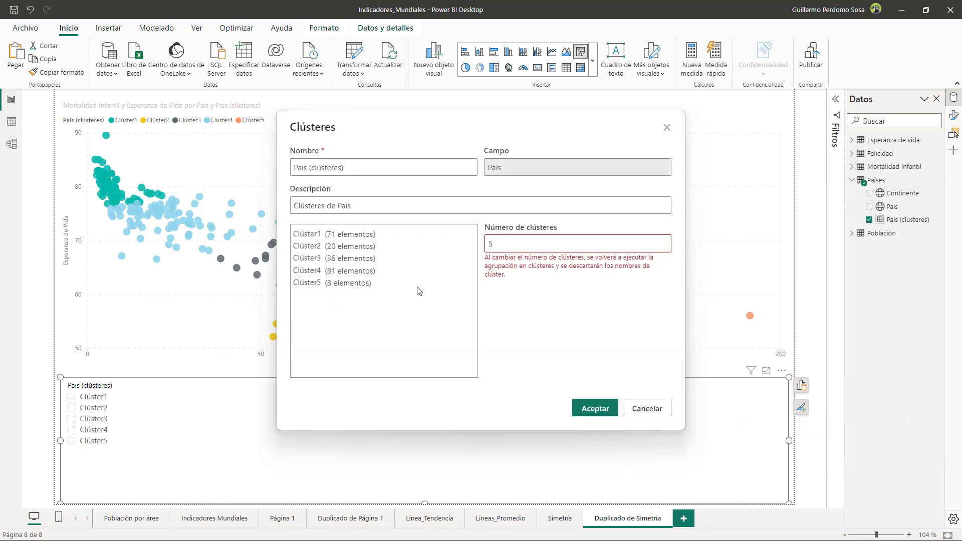
{"action": "double_click", "coordinate": [335, 234]}
{"action": "type", "text": "Grupo1"}
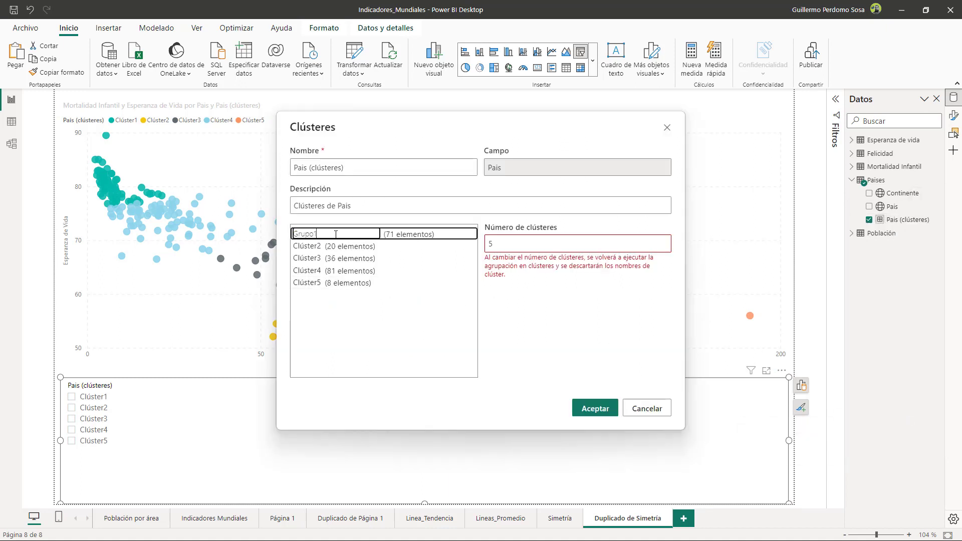
{"action": "left_click", "coordinate": [323, 246]}
{"action": "left_click", "coordinate": [323, 246]}
{"action": "type", "text": "Grup"}
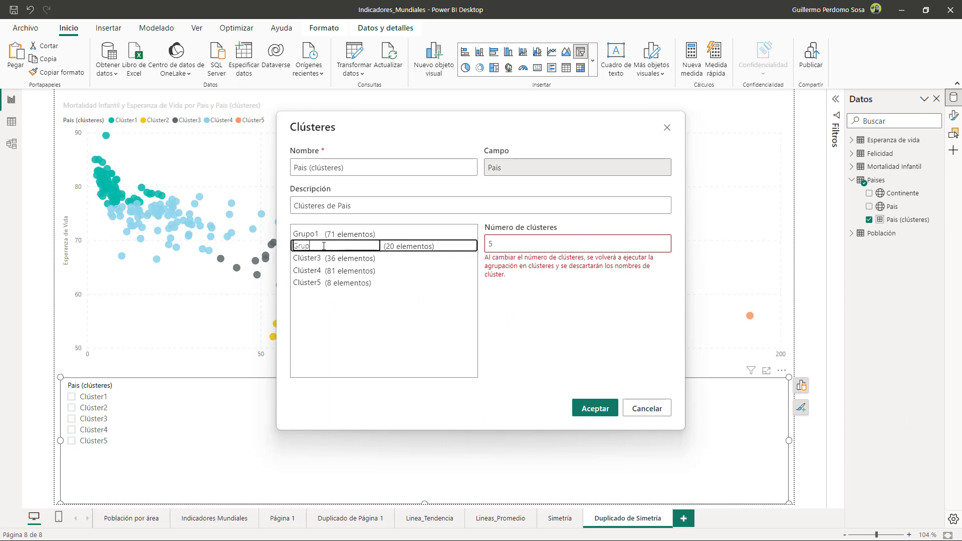
{"action": "type", "text": "o2"}
{"action": "double_click", "coordinate": [315, 259]}
{"action": "type", "text": "Grupo3"}
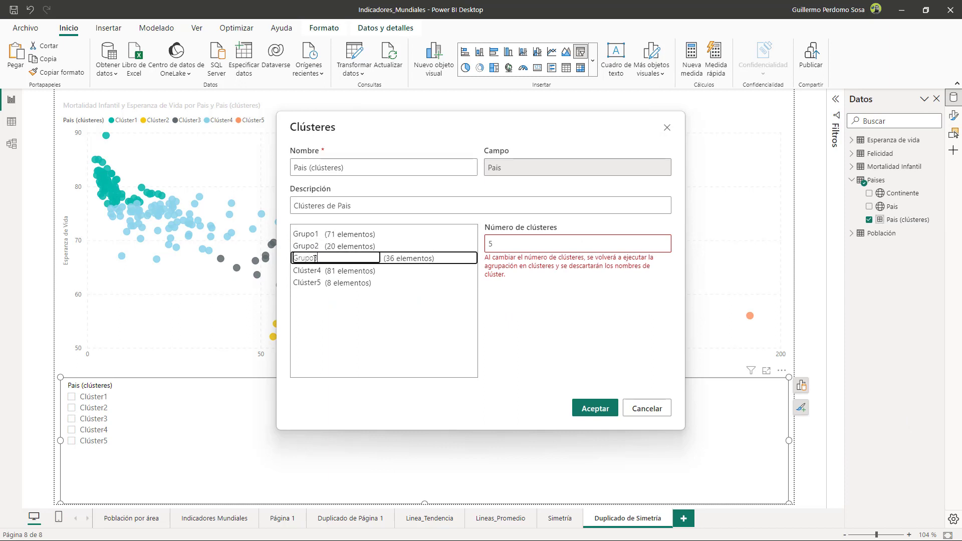
Rename the fourth and fifth clusters as Grupo4 and Grupo5 and apply the cluster names.
{"action": "double_click", "coordinate": [315, 270]}
{"action": "type", "text": "Gru"}
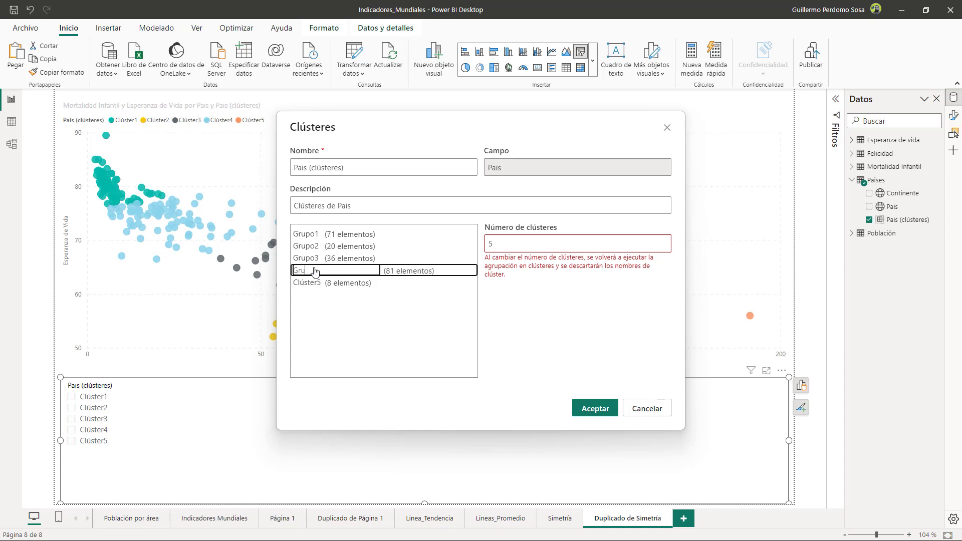
{"action": "type", "text": "po4"}
{"action": "left_click", "coordinate": [308, 285]}
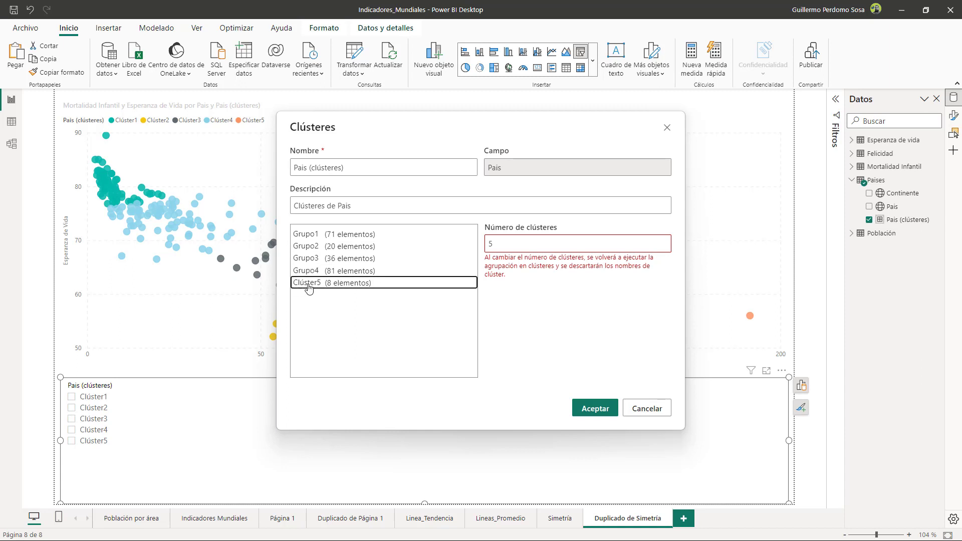
{"action": "double_click", "coordinate": [308, 284]}
{"action": "type", "text": "Grupo5"}
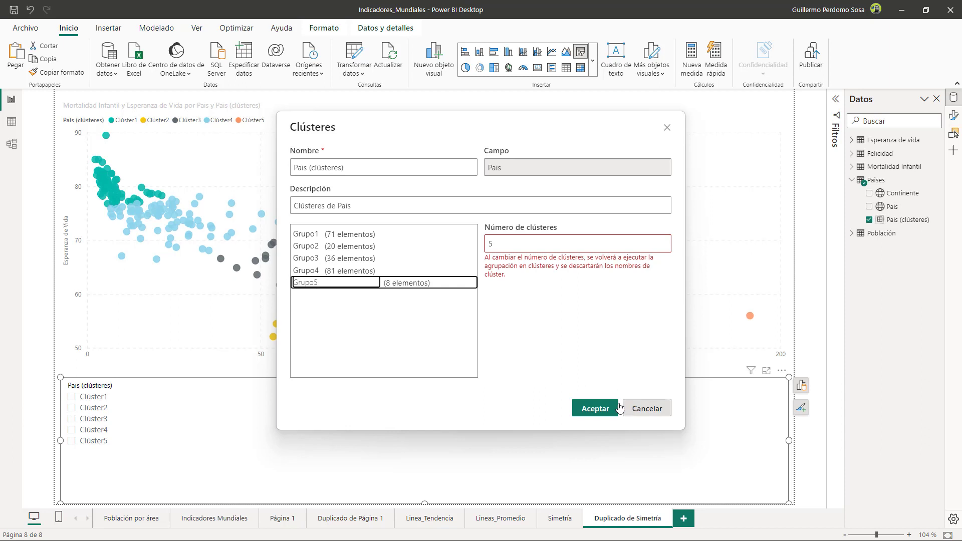
{"action": "left_click", "coordinate": [593, 409]}
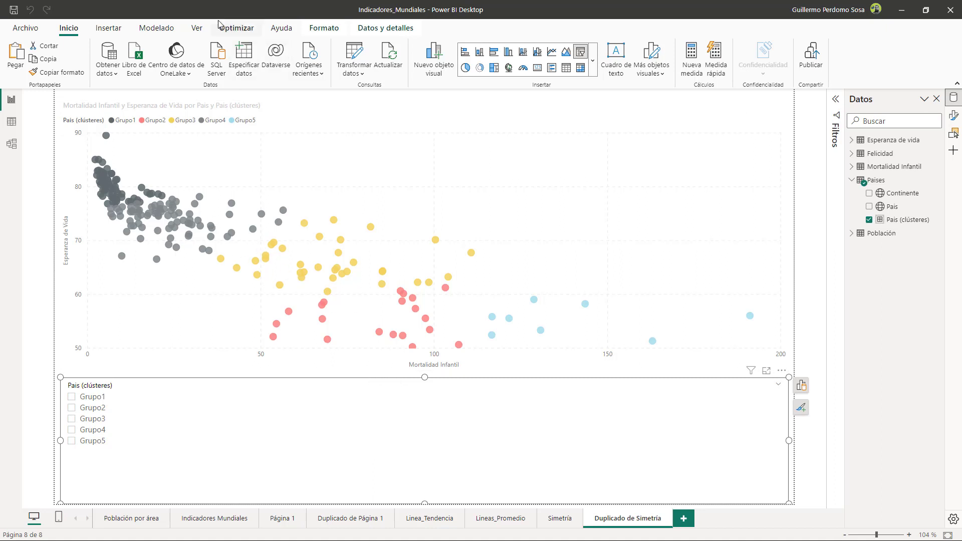
Switch the report to the predefined theme whose data colours begin with blue, navy and orange.
{"action": "left_click", "coordinate": [196, 28]}
{"action": "left_click", "coordinate": [73, 64]}
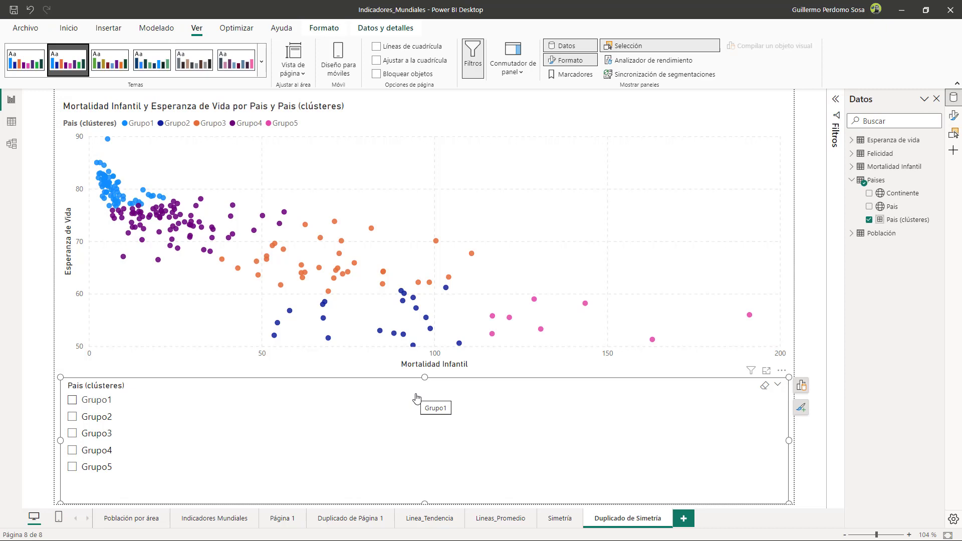
Use the Pais (clústeres) slicer to examine Grupo1 with Grupo2, Grupo5 alone, Grupo5 with Grupo1, and Grupo3 in the scatter chart.
{"action": "left_click", "coordinate": [73, 400]}
{"action": "left_click", "coordinate": [73, 418]}
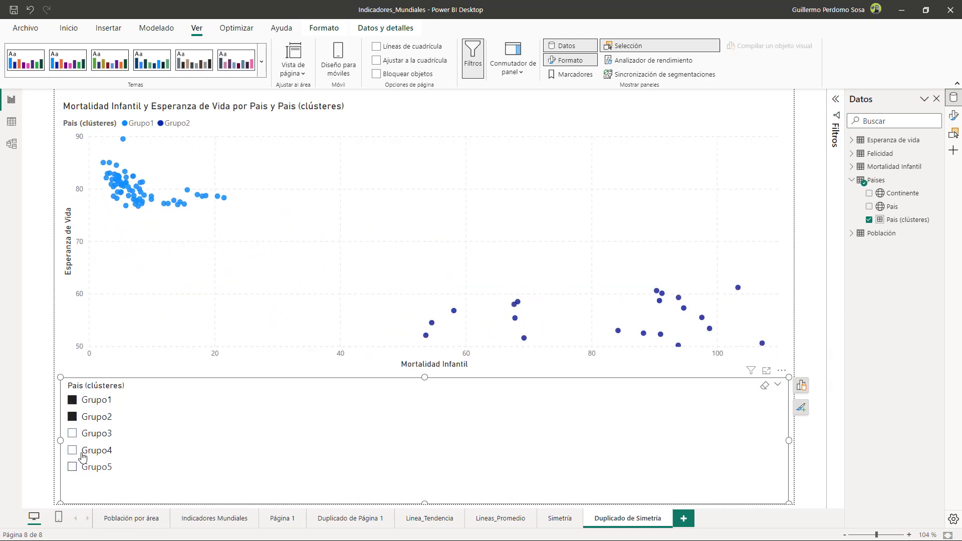
{"action": "left_click", "coordinate": [72, 400]}
{"action": "left_click", "coordinate": [73, 417]}
{"action": "left_click", "coordinate": [73, 467]}
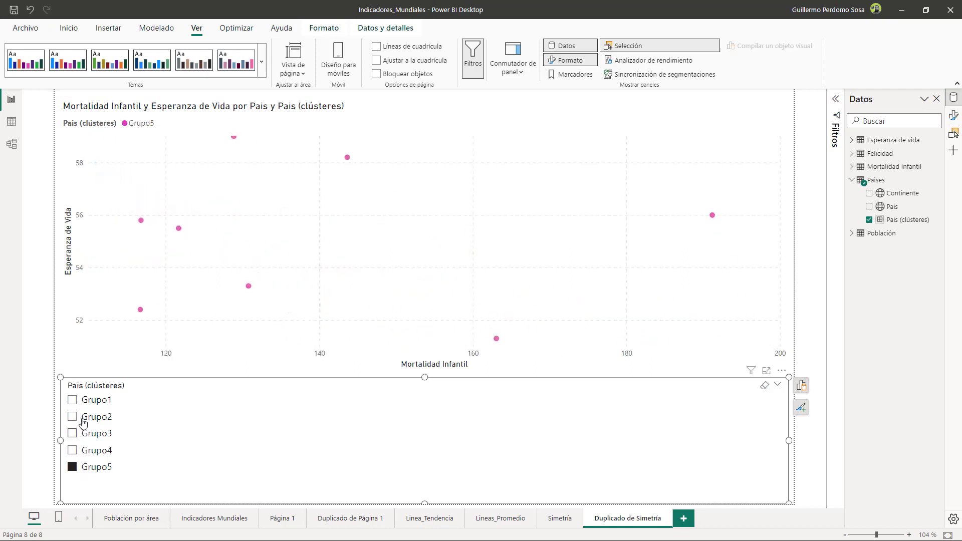
{"action": "left_click", "coordinate": [73, 400]}
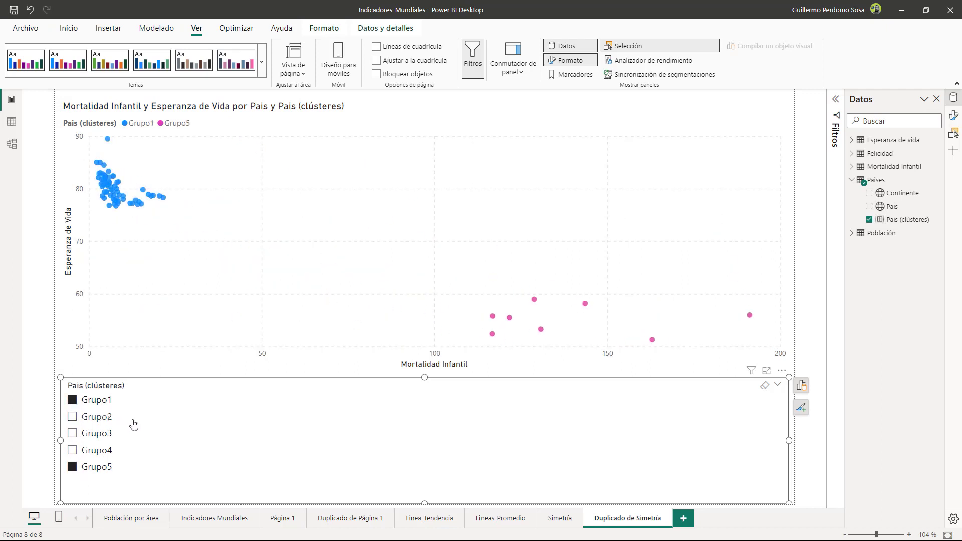
{"action": "left_click", "coordinate": [72, 400]}
{"action": "left_click", "coordinate": [72, 467]}
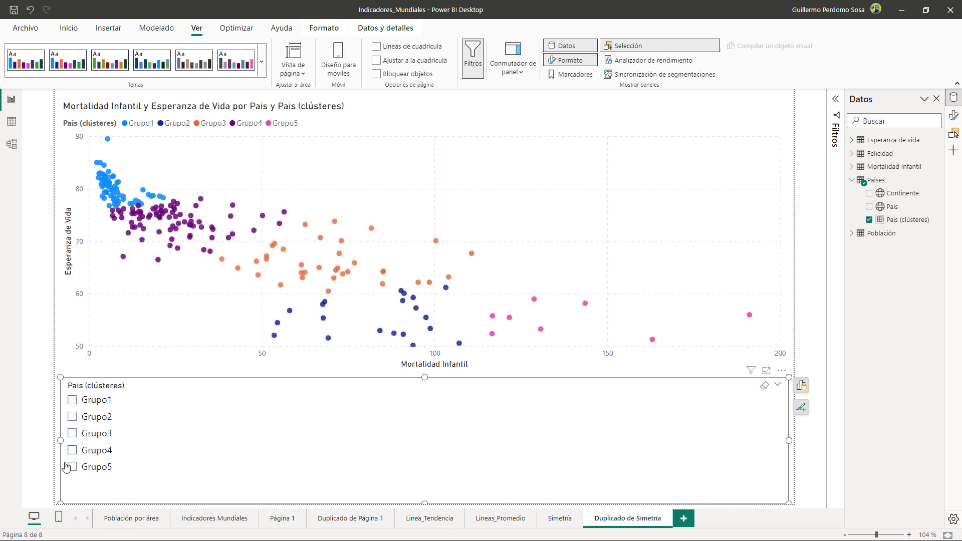
{"action": "left_click", "coordinate": [73, 434]}
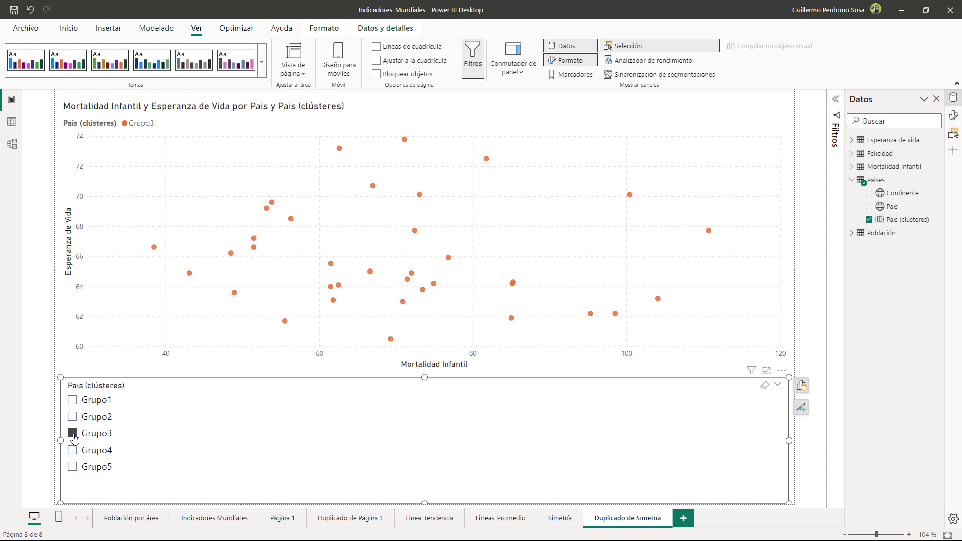
{"action": "left_click", "coordinate": [72, 400]}
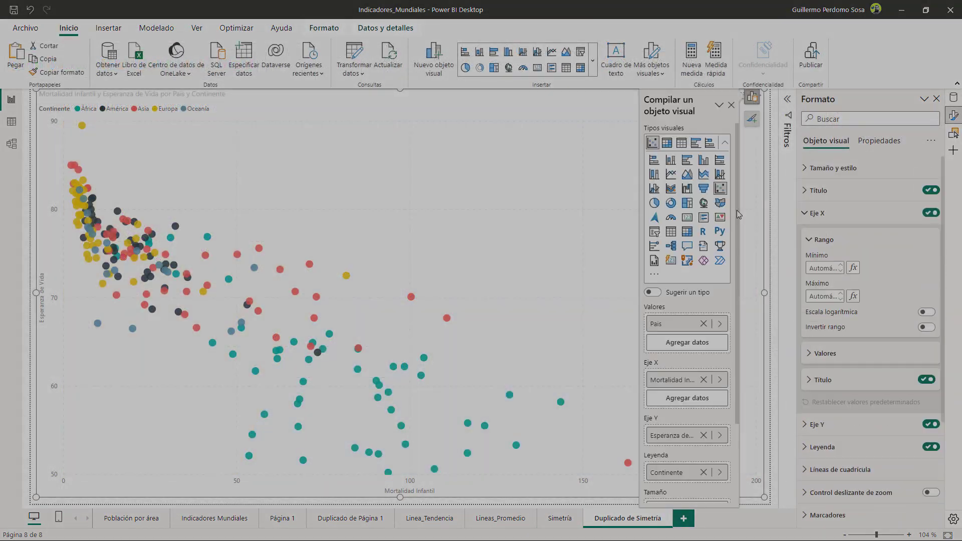
{"action": "left_click", "coordinate": [744, 106]}
{"action": "left_click", "coordinate": [769, 160]}
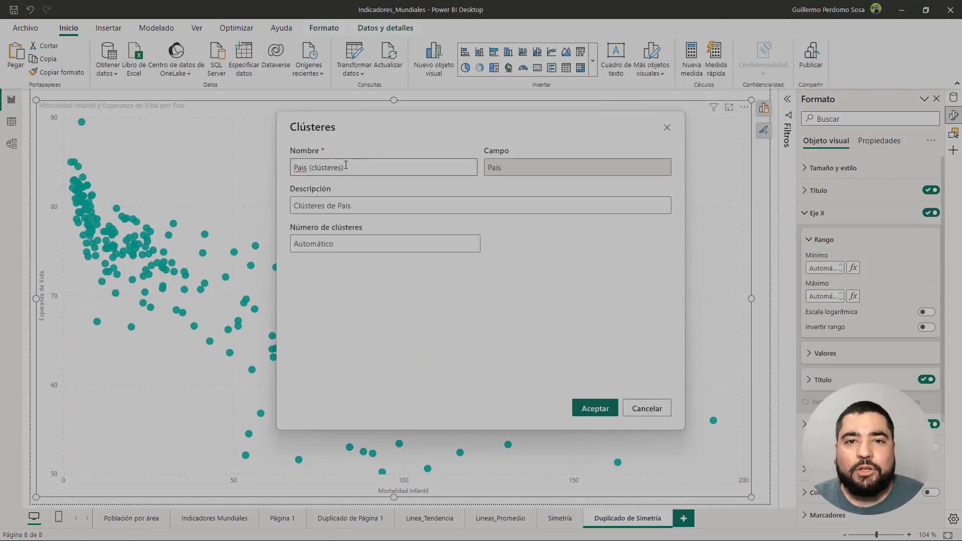
{"action": "key", "text": "Return"}
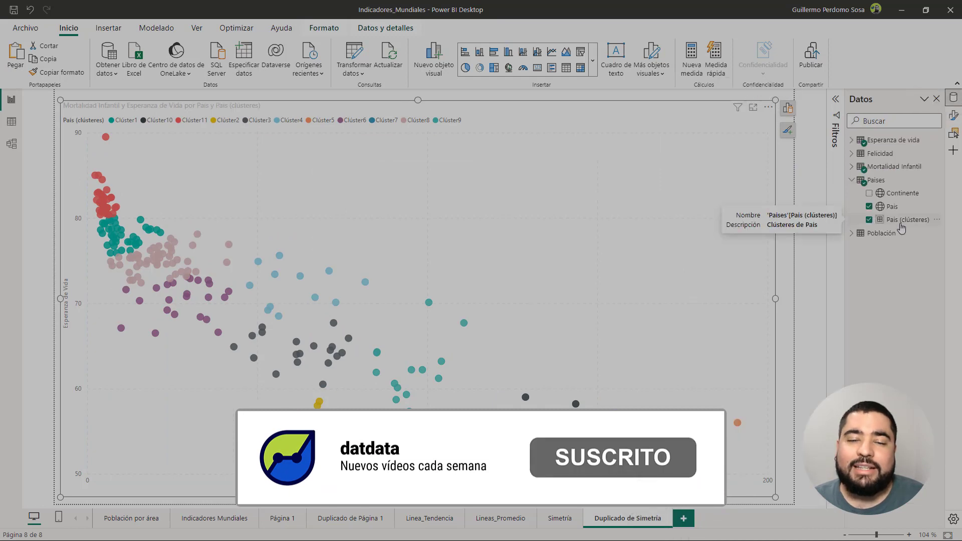
{"action": "left_click", "coordinate": [742, 215]}
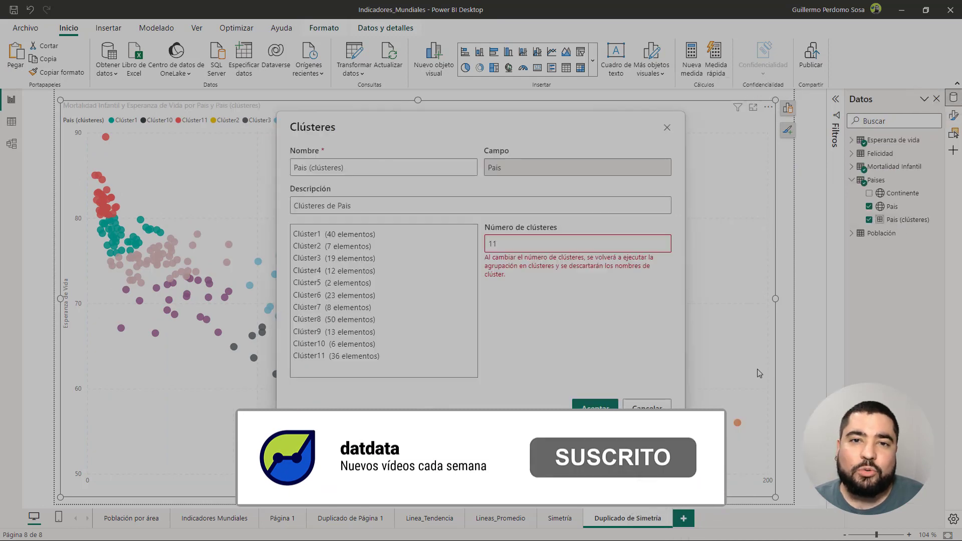
{"action": "left_click", "coordinate": [595, 408]}
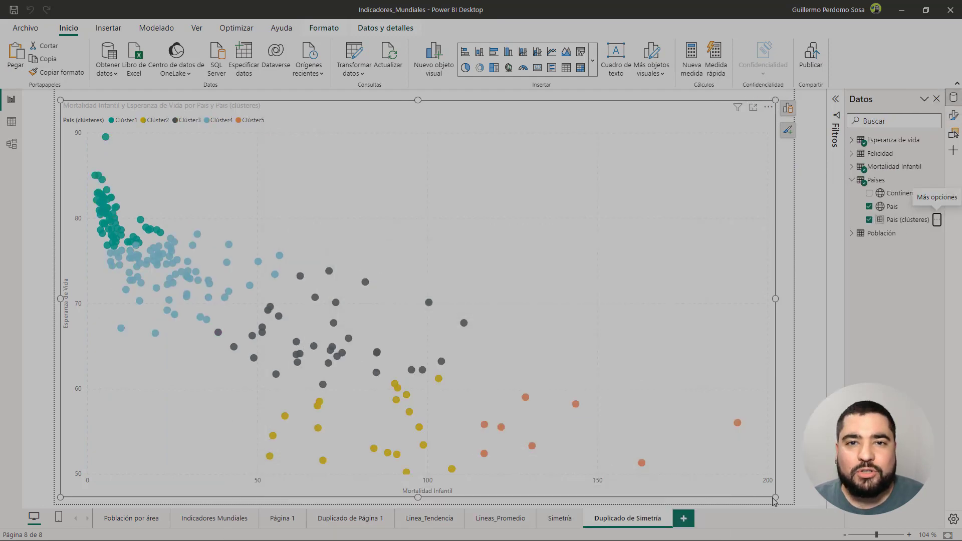